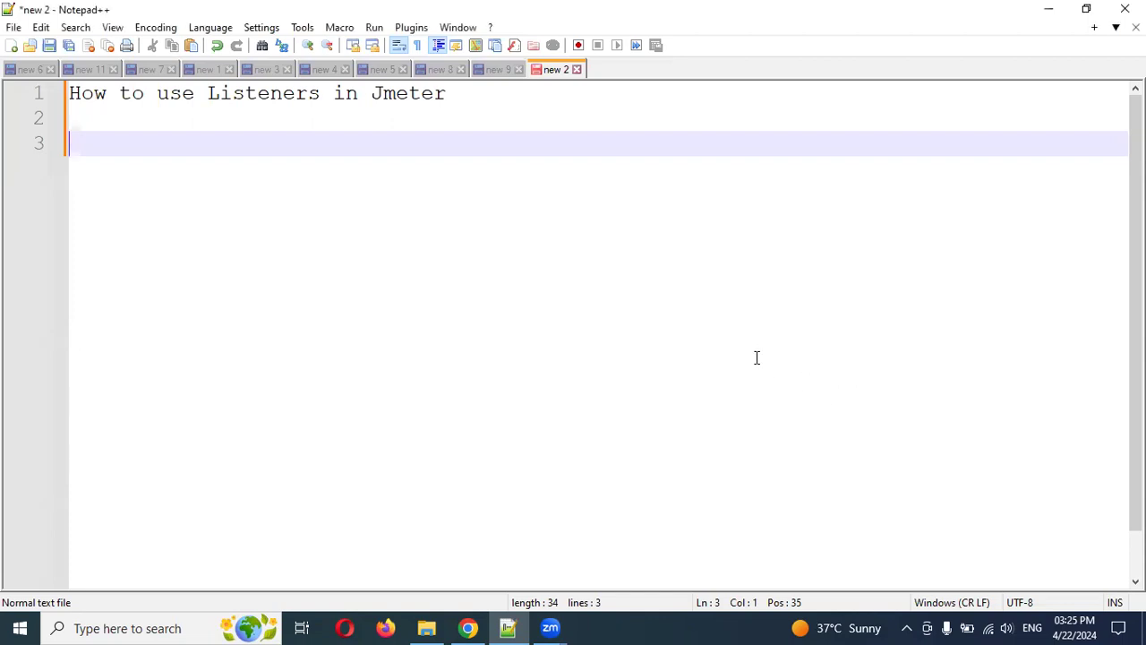
Step: Add the lines "Min time" and "max time" below the heading of the notes
type("Min time")
key("Return")
type("maxx")
key("Home")
key("End")
key("BackSpace")
type("ti")
type(",")
key("BackSpace")
type("me")
key("Return")
key("Return")
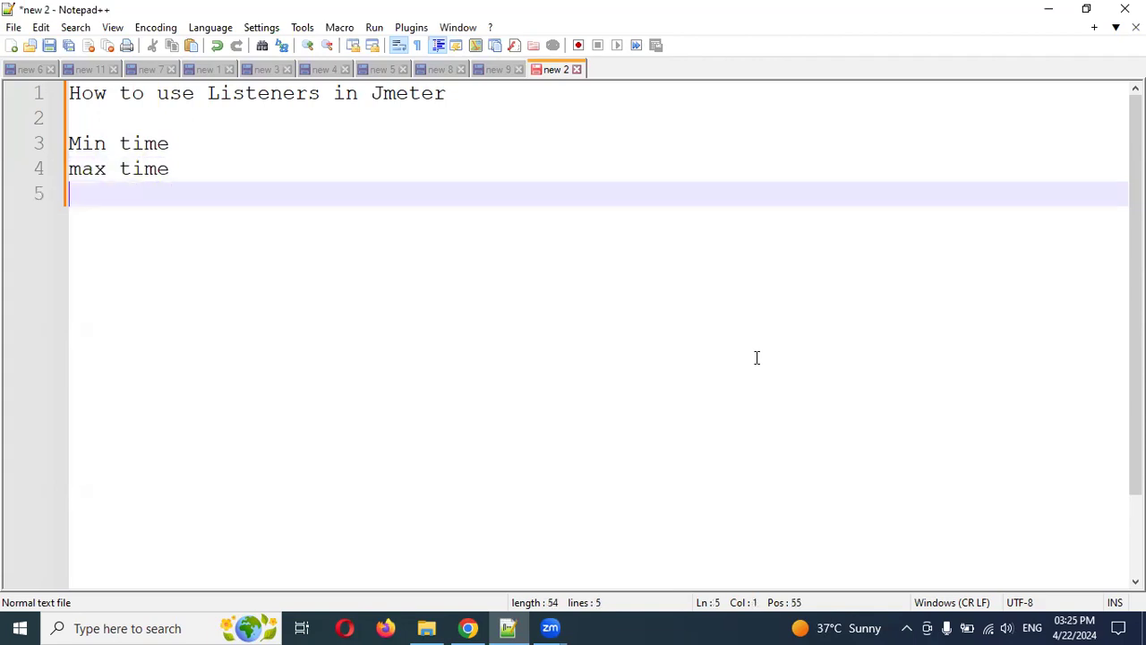
Step: Add "avg time" under the max time line, and "user count" after a blank line
type("avg time")
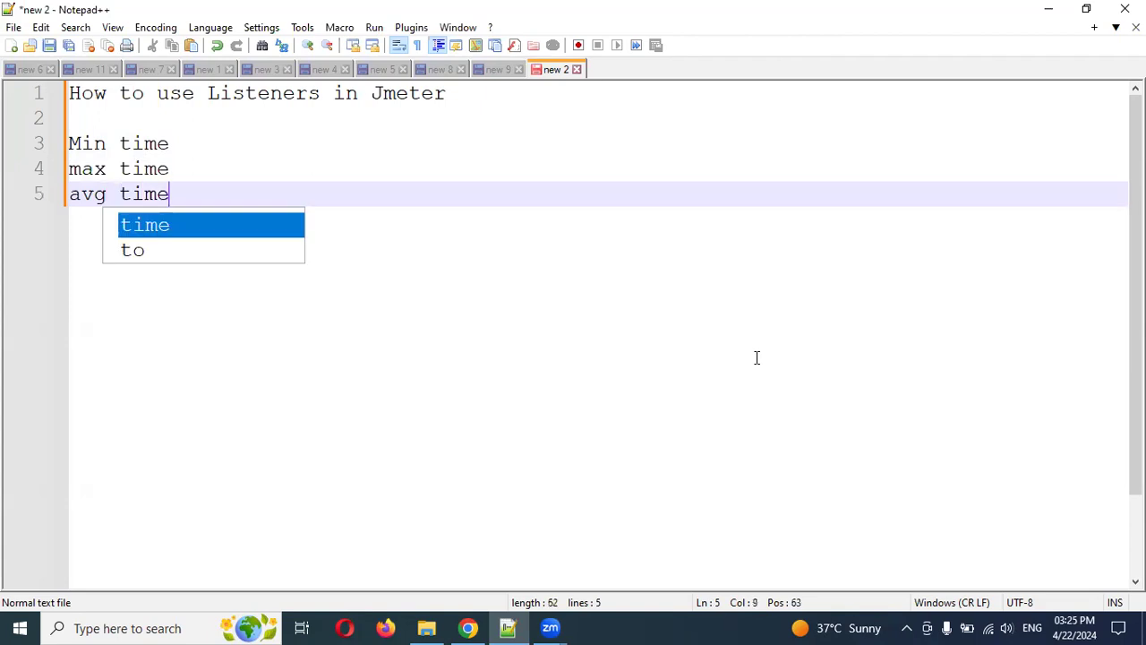
key("Return")
key("Return")
type("user count")
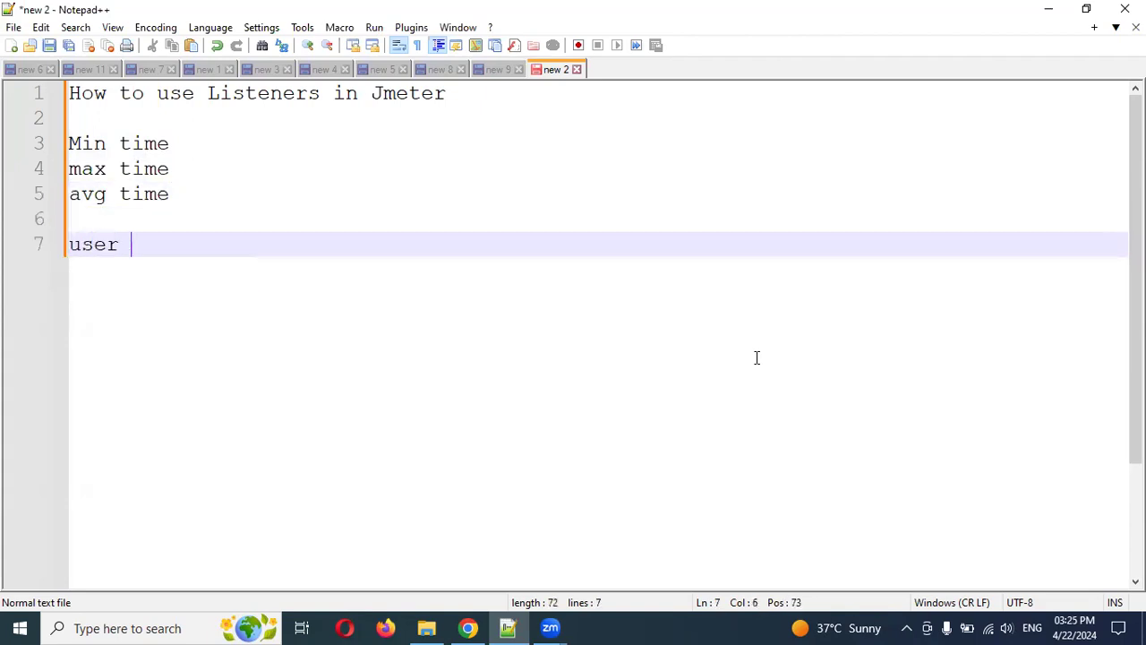
key("Return")
key("Return")
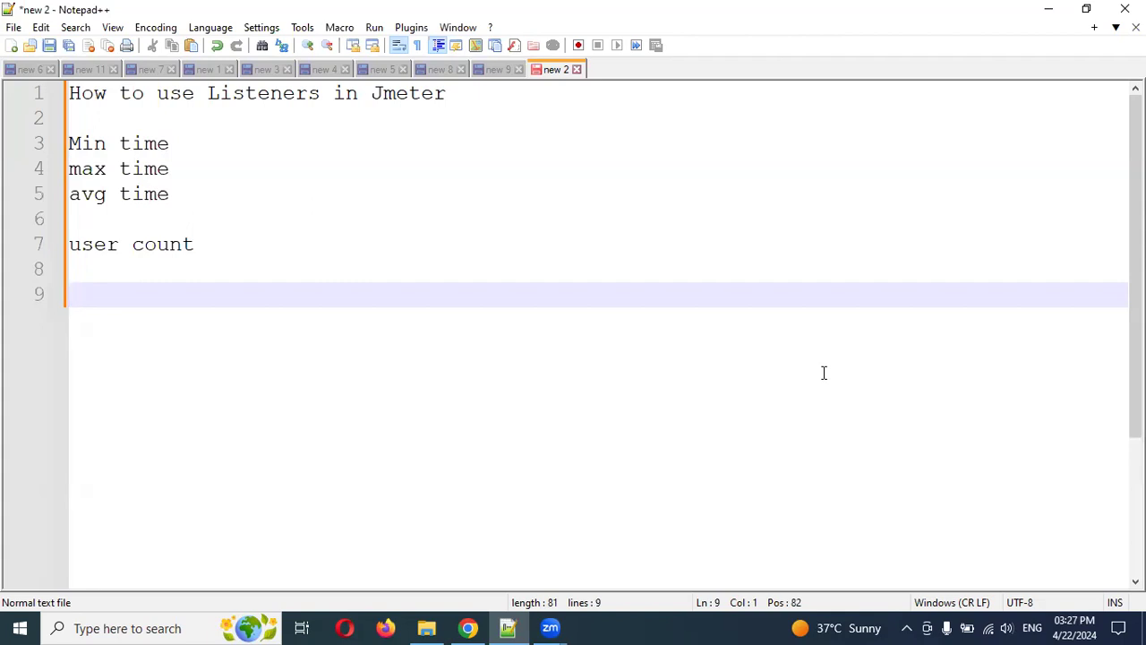
Step: List the listeners "view result in table" and "view result tree" below user count, separated by a blank line
type("view result in table")
key("Return")
key("Return")
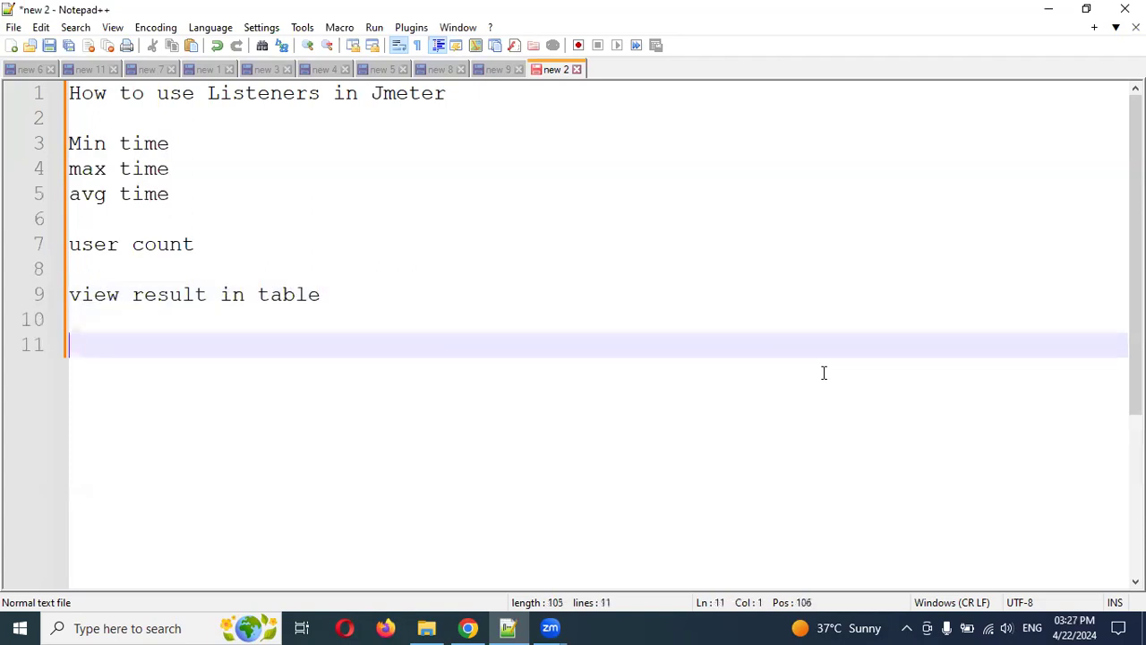
type("vi")
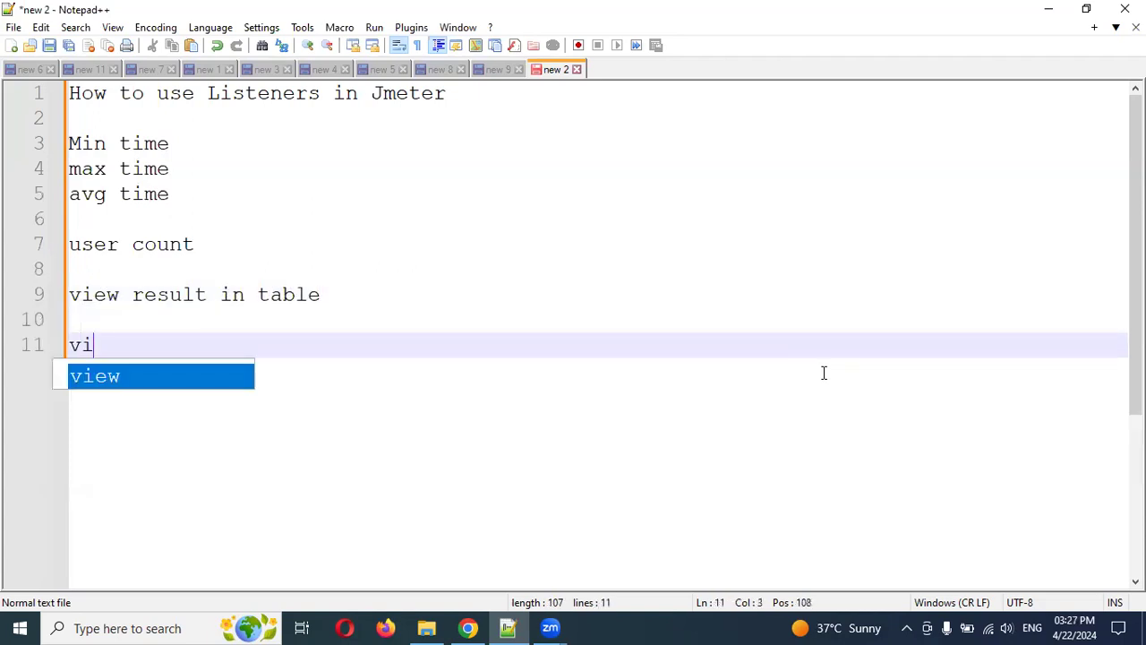
type("ew re")
type("ws")
key("BackSpace")
key("BackSpace")
type("s")
key("Return")
type("tree")
key("Return")
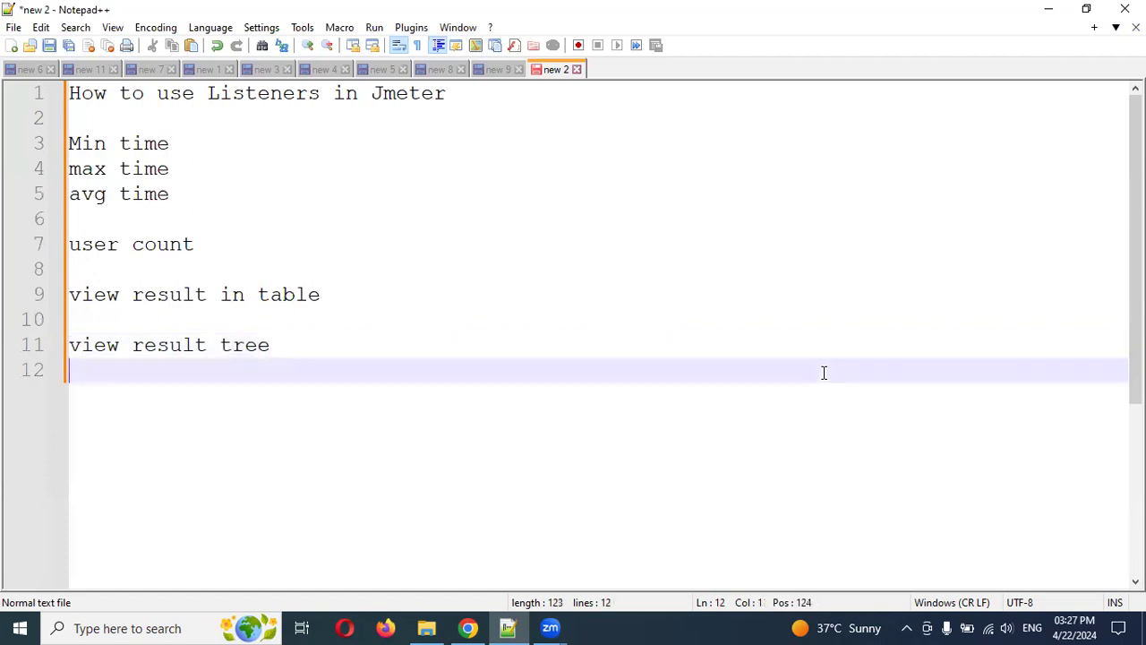
Step: Add "aggregate report" to the listener list, with a blank line separating it from view result tree
type("a")
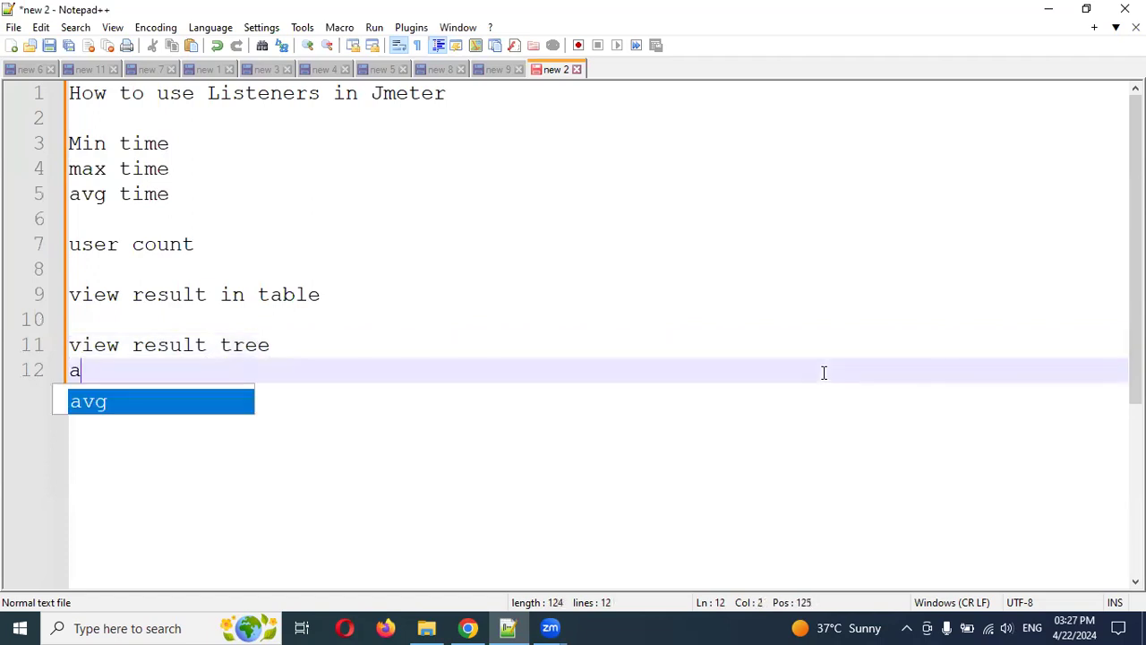
type("ggre")
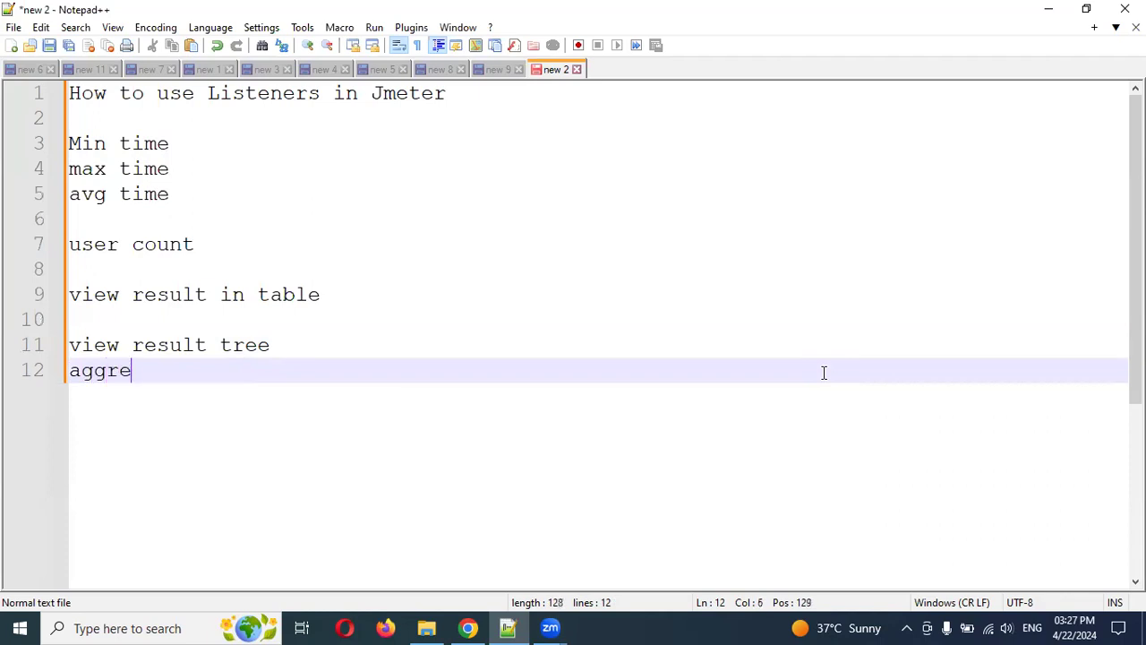
type("gate ")
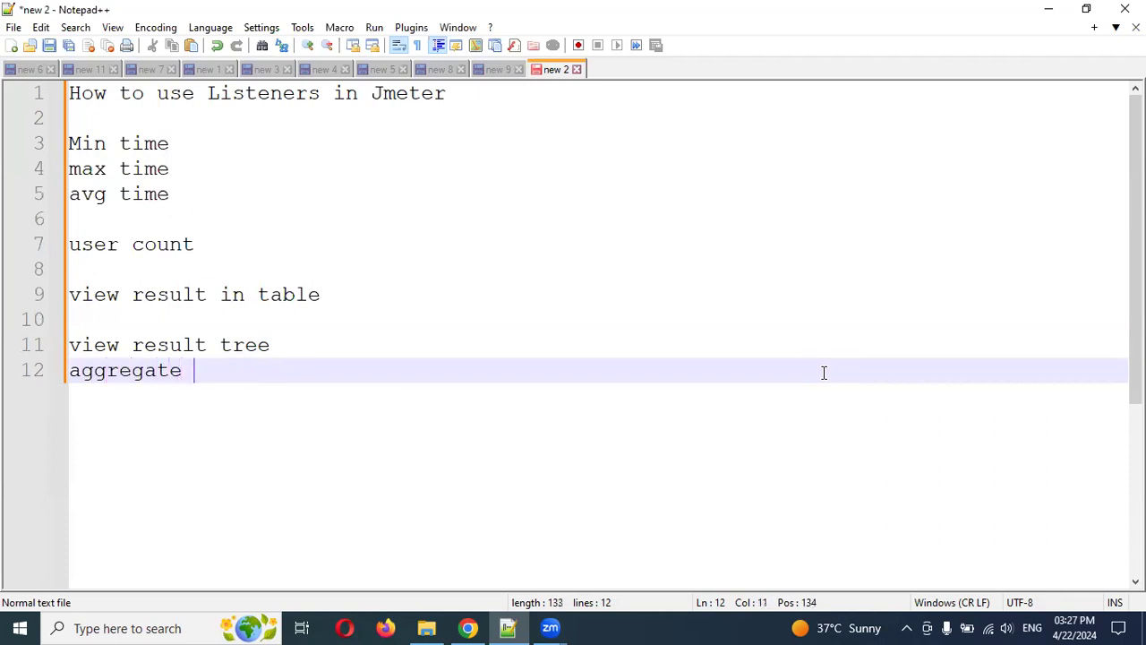
type("report")
key("Return")
key("Return")
key("Up")
key("Up")
key("Return")
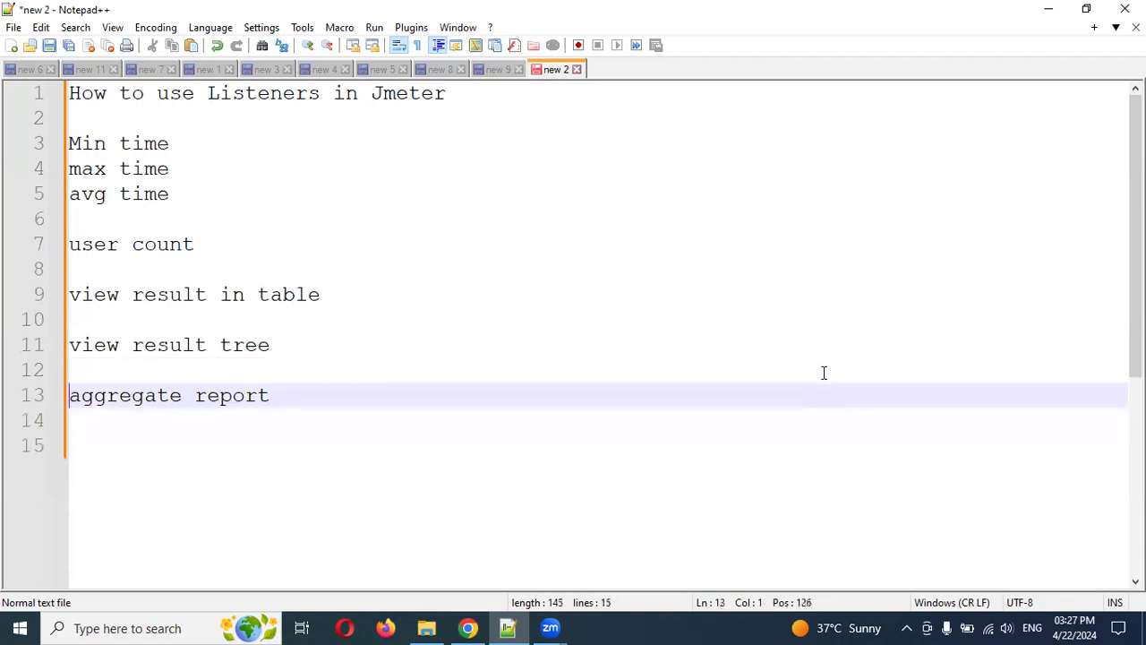
Step: Add "graph result" to the list below aggregate report, followed by a blank line
key("Down")
key("Down")
type("gr")
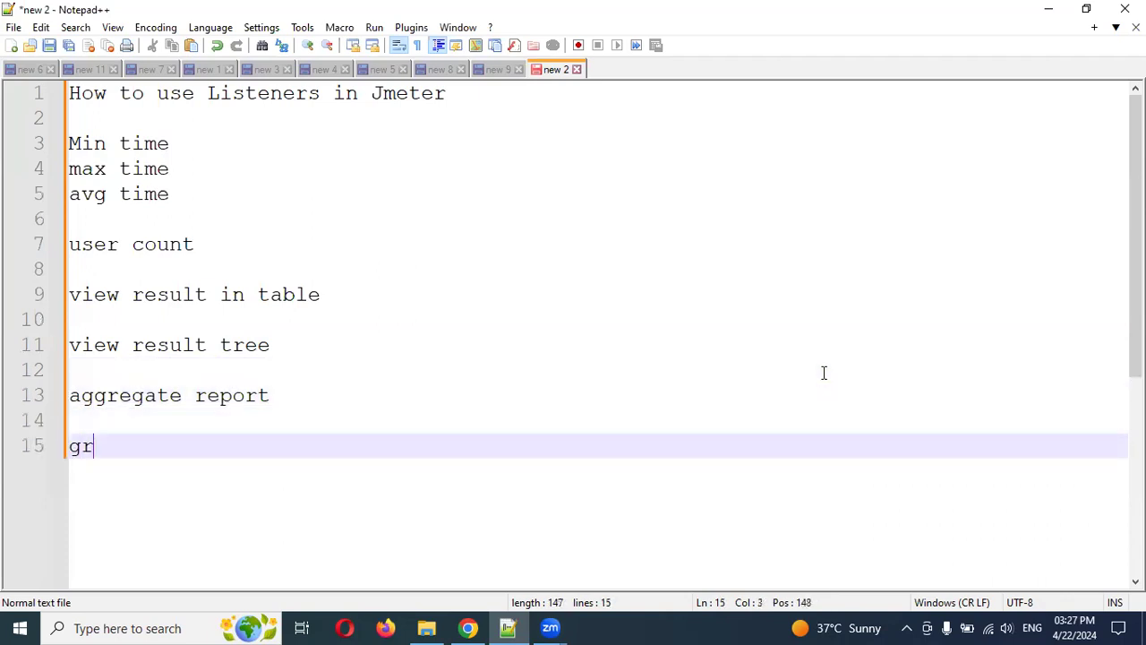
type("aph result")
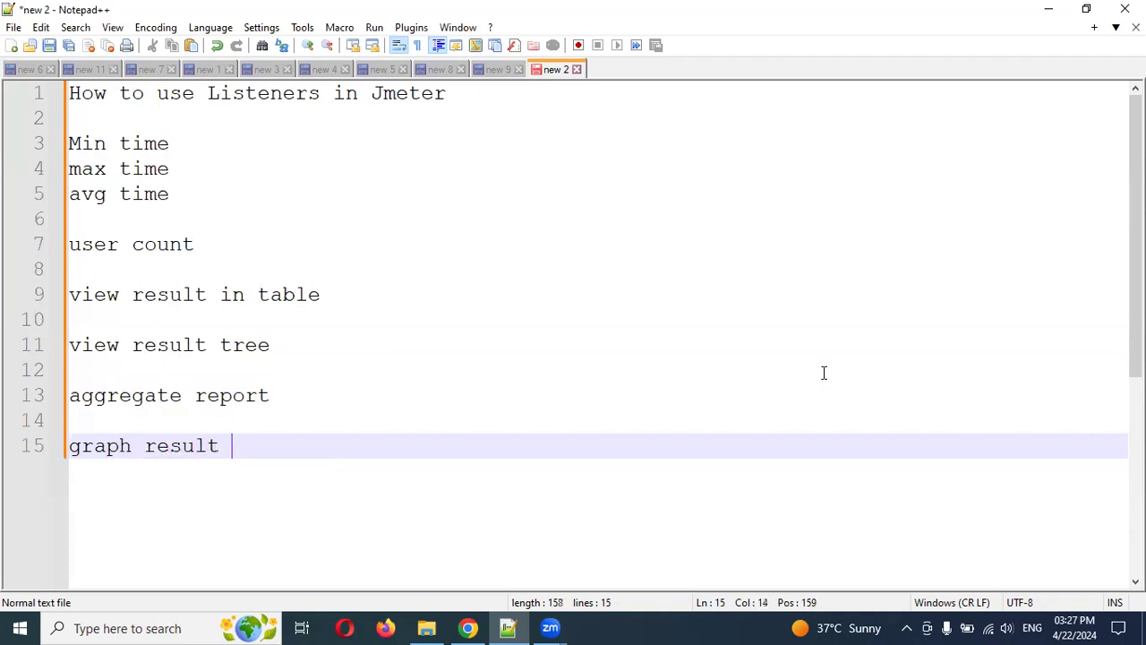
key("Return")
key("Return")
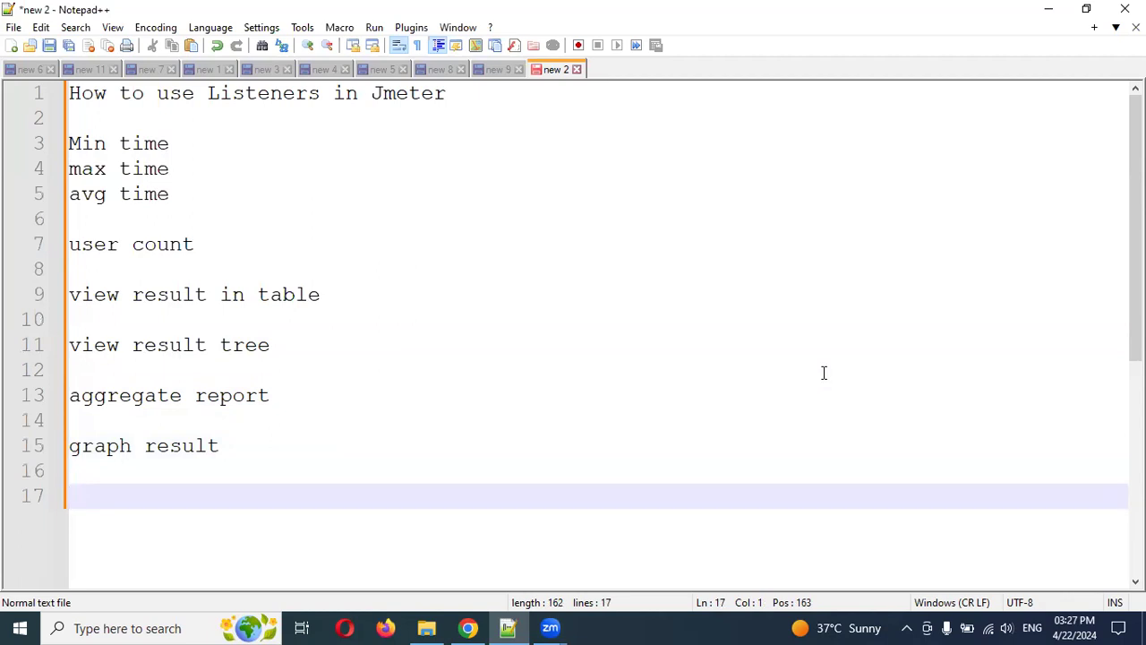
Step: Add the entry "su,,ary report" to the list below graph result
type("su")
type(",,")
type("ar")
type("report")
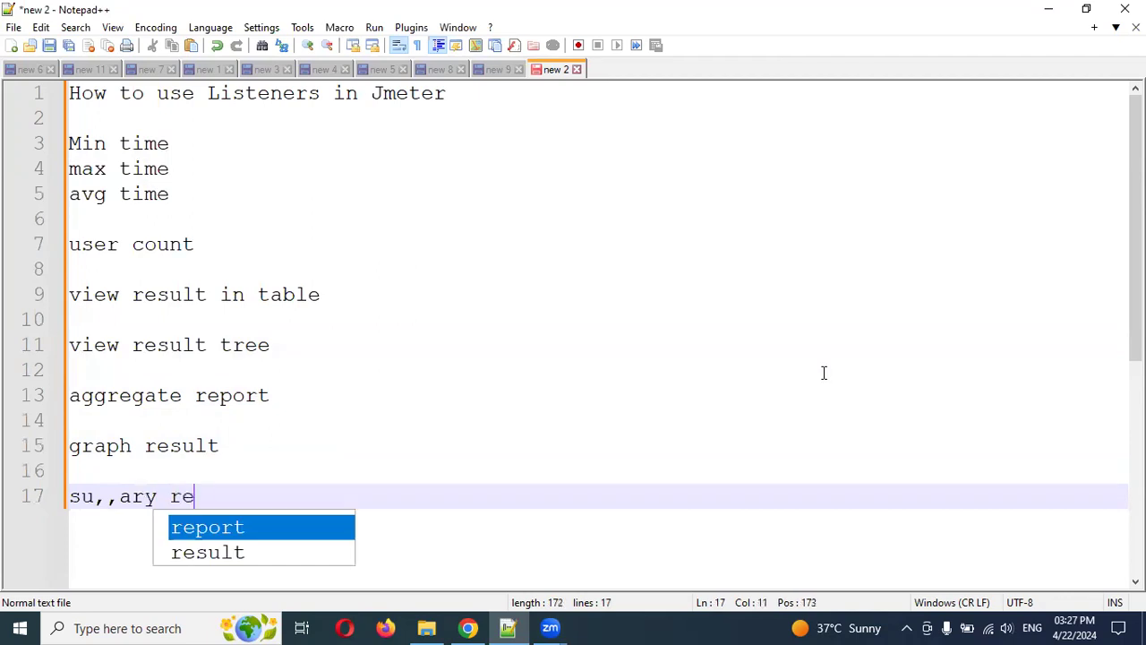
key("Return")
key("Return")
type("sim")
key("BackSpace")
key("BackSpace")
key("BackSpace")
key("BackSpace")
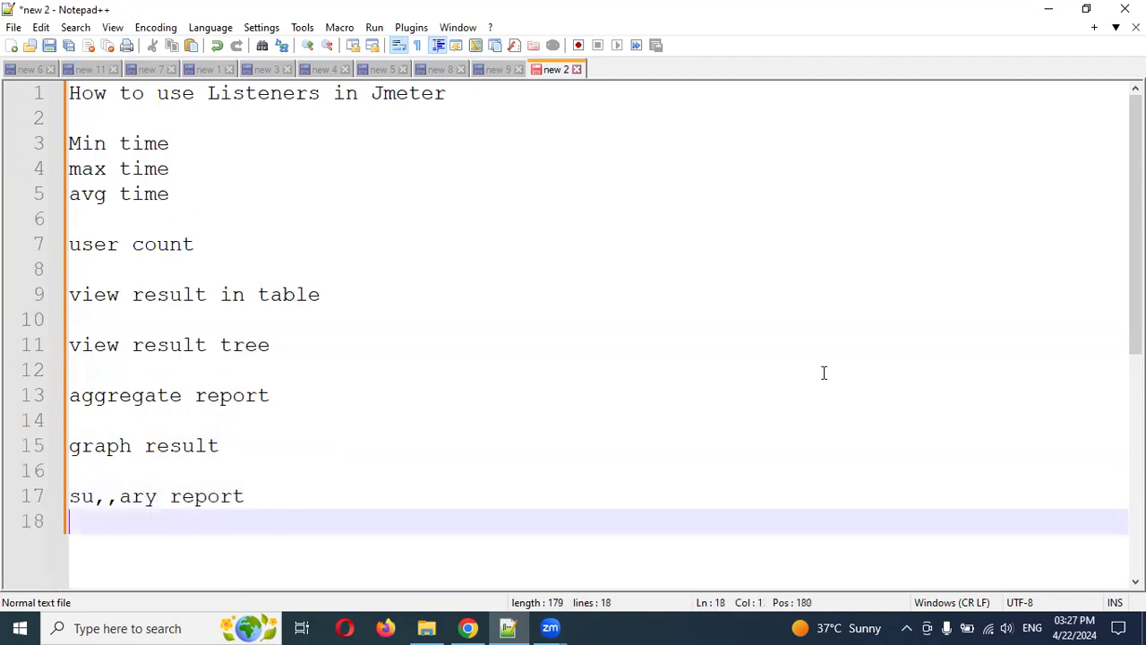
Step: Correct the misspelled first word of the last report entry to "summary"
key("Up")
key("Right")
key("Right")
key("Right")
key("Right")
key("BackSpace")
key("BackSpace")
type("mm")
key("Down")
key("Left")
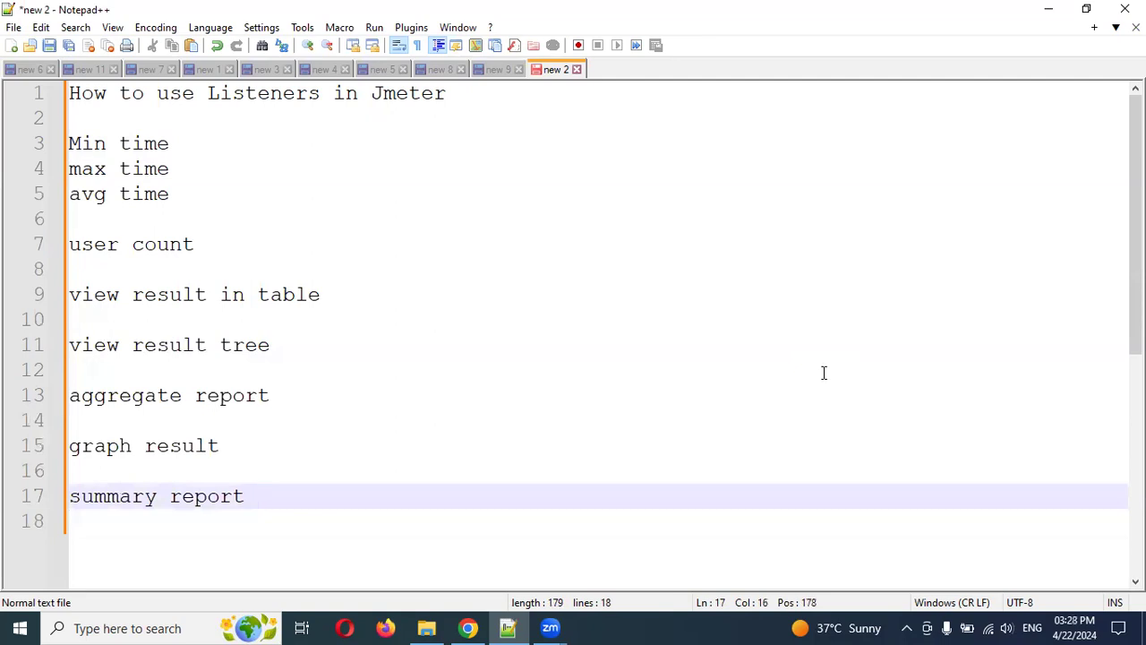
Step: Add "simple data writer" to the list below summary report, followed by blank lines
key("Down")
key("Return")
type("s")
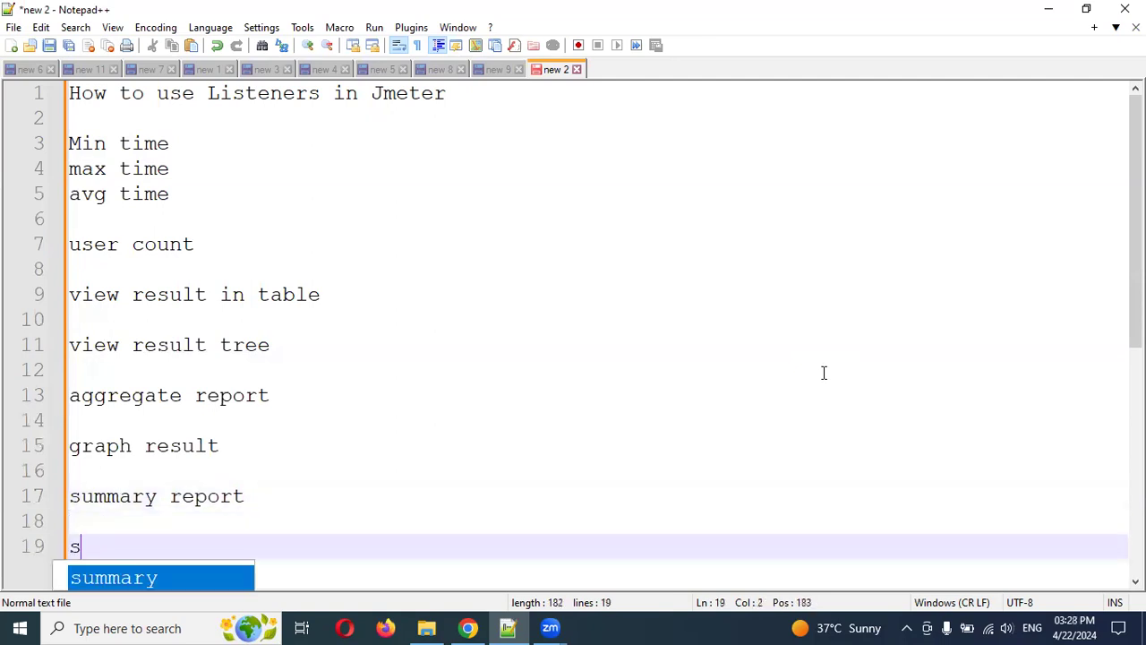
type("imple data")
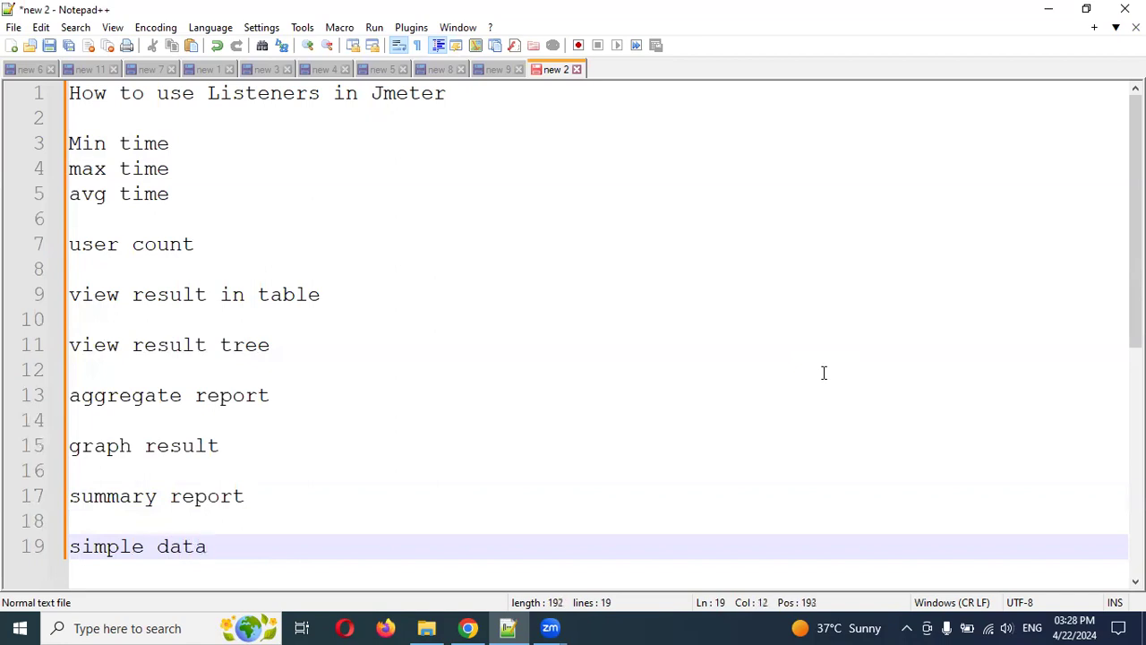
type(" writeer")
key("BackSpace")
key("BackSpace")
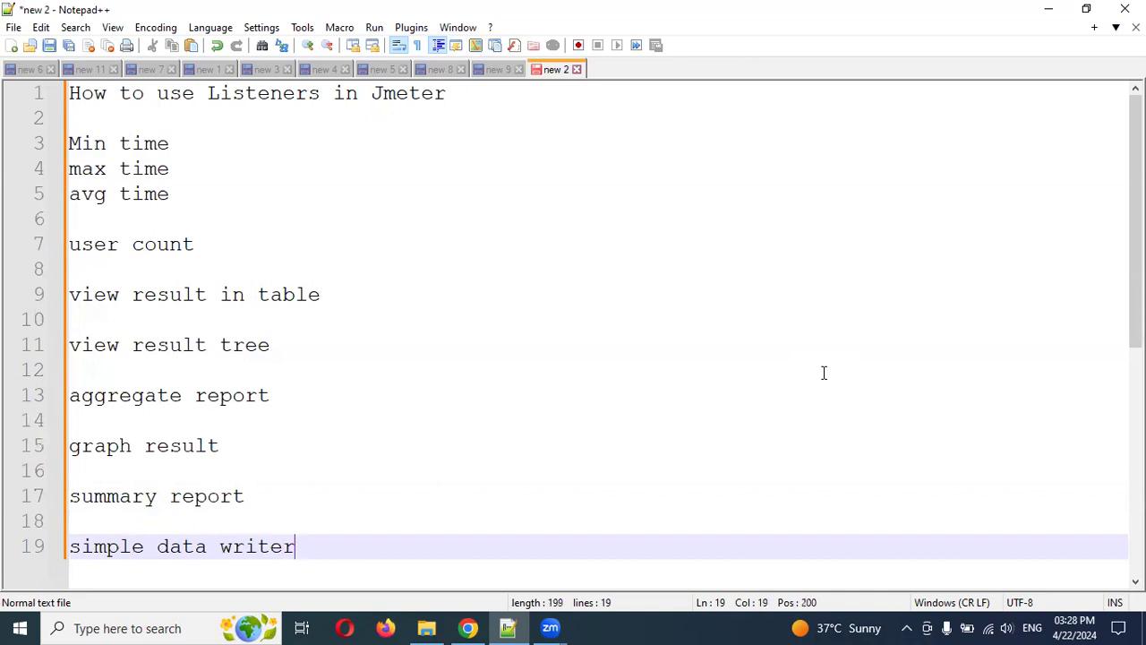
type("r")
key("Return")
key("Return")
key("Return")
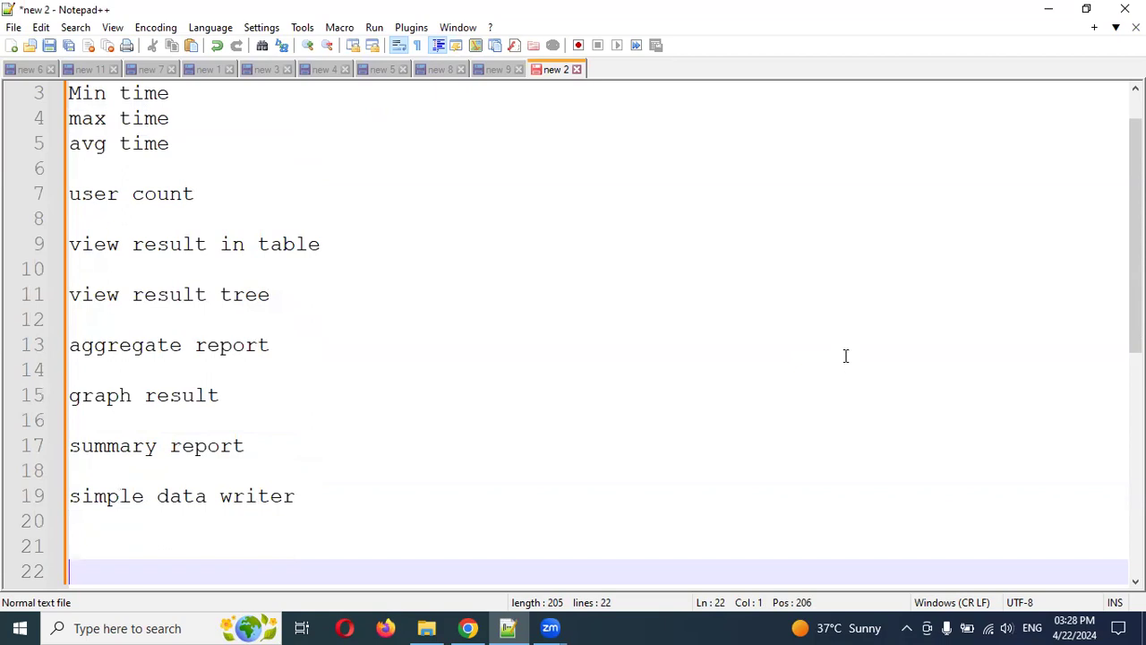
Step: Switch to File Explorer, launch ApacheJMeter from the apache-jmeter-5.6.3 bin folder and maximize the JMeter window
left_click(434, 627)
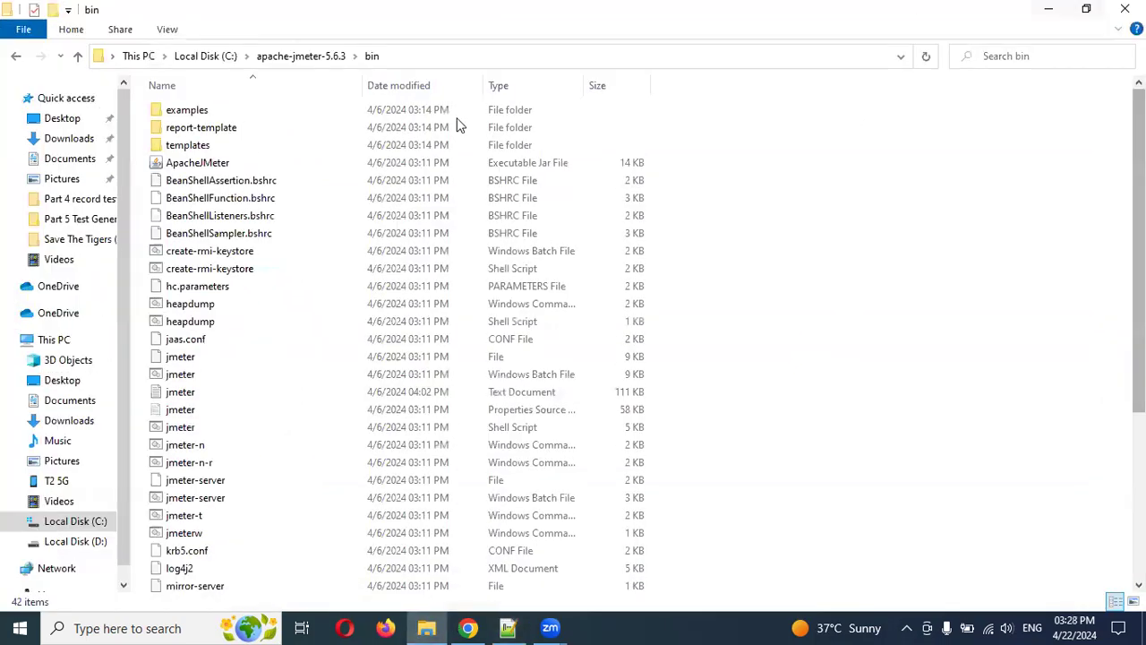
double_click(197, 164)
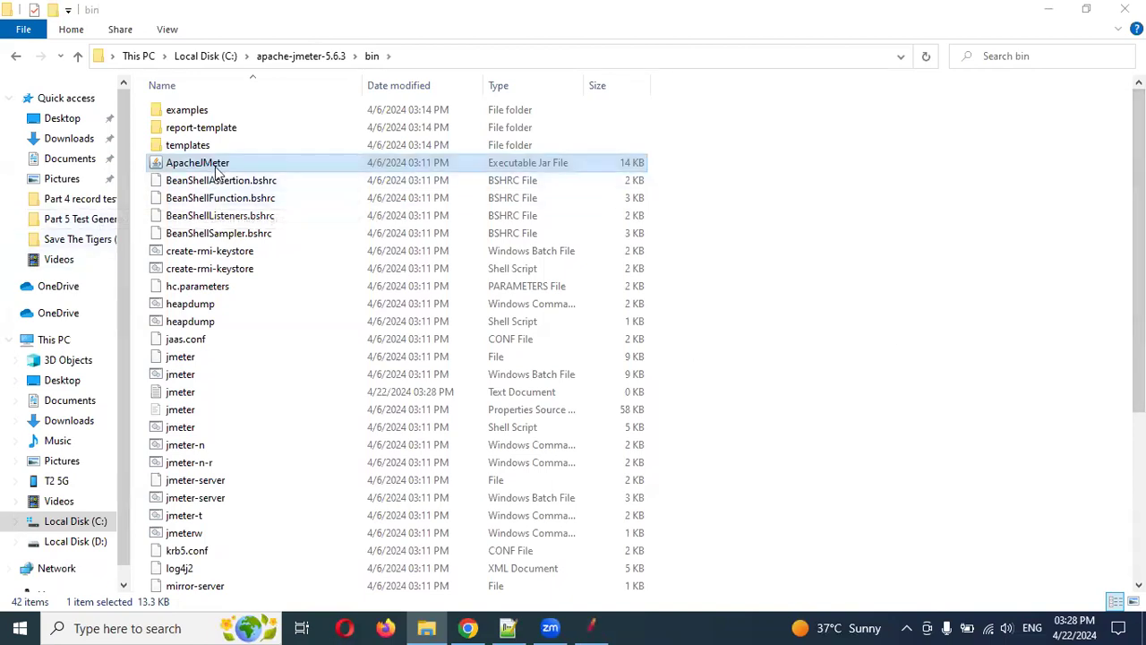
left_click(591, 626)
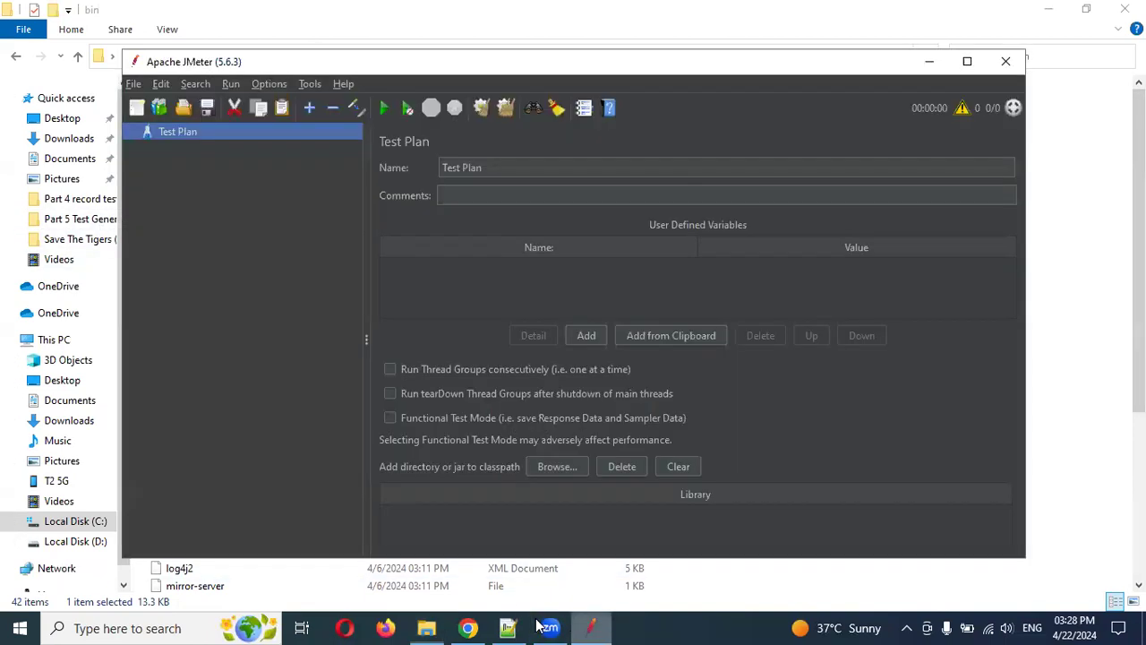
left_click(967, 61)
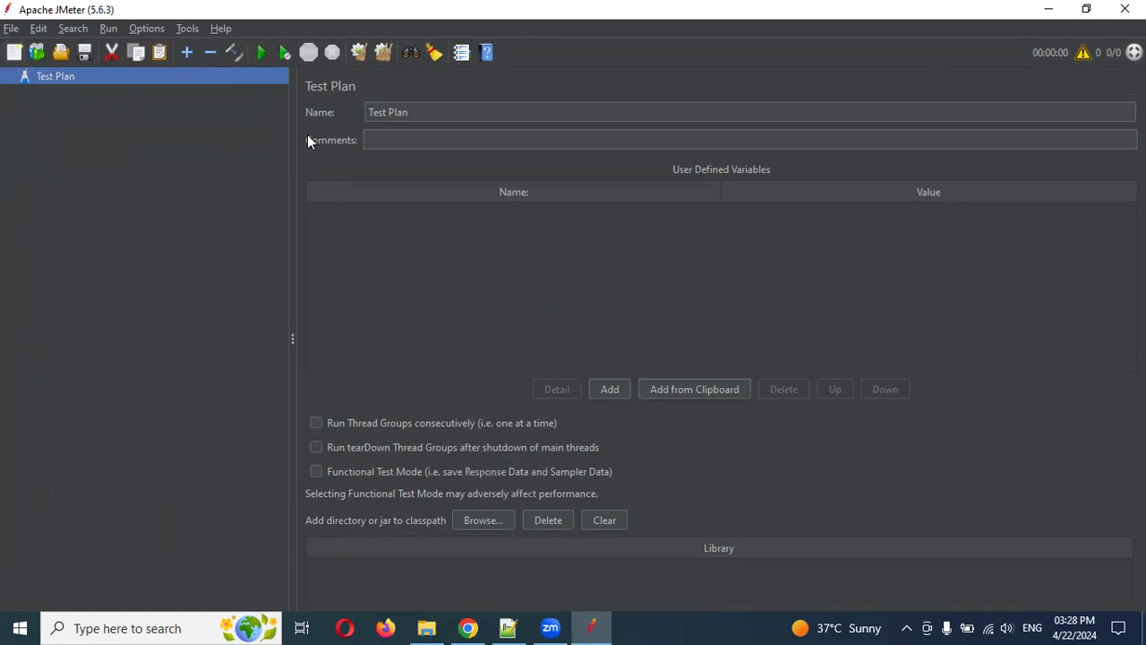
Step: Rename the test plan to ListenersInJMeter
left_click_drag(418, 113, 295, 109)
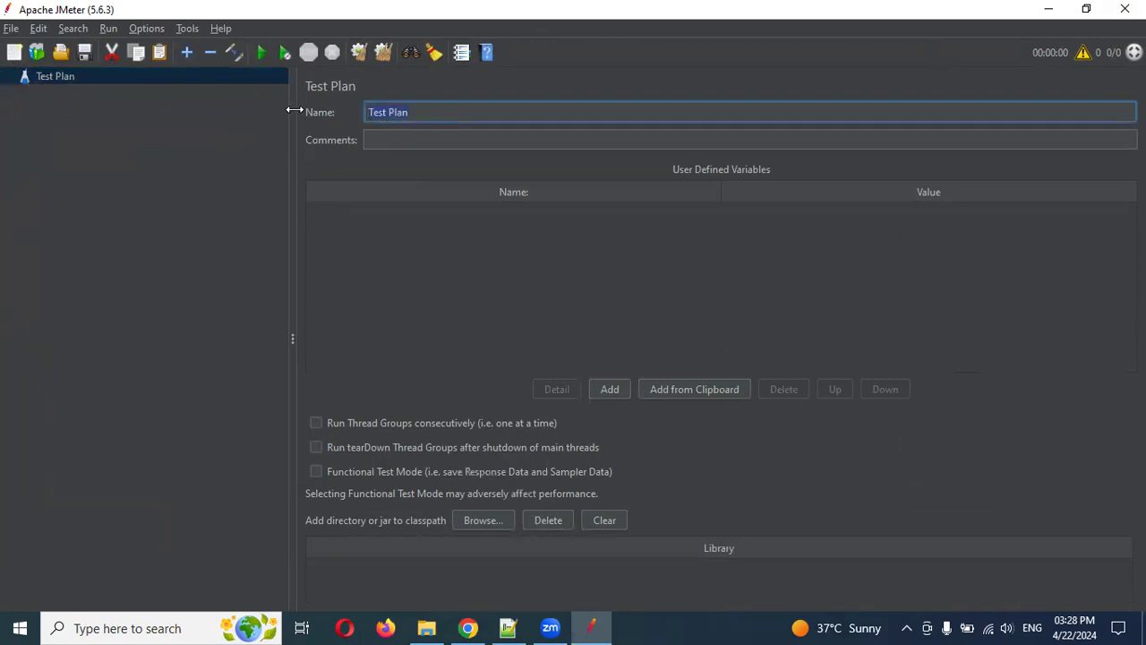
type("ListernersInJMeter")
left_click(67, 123)
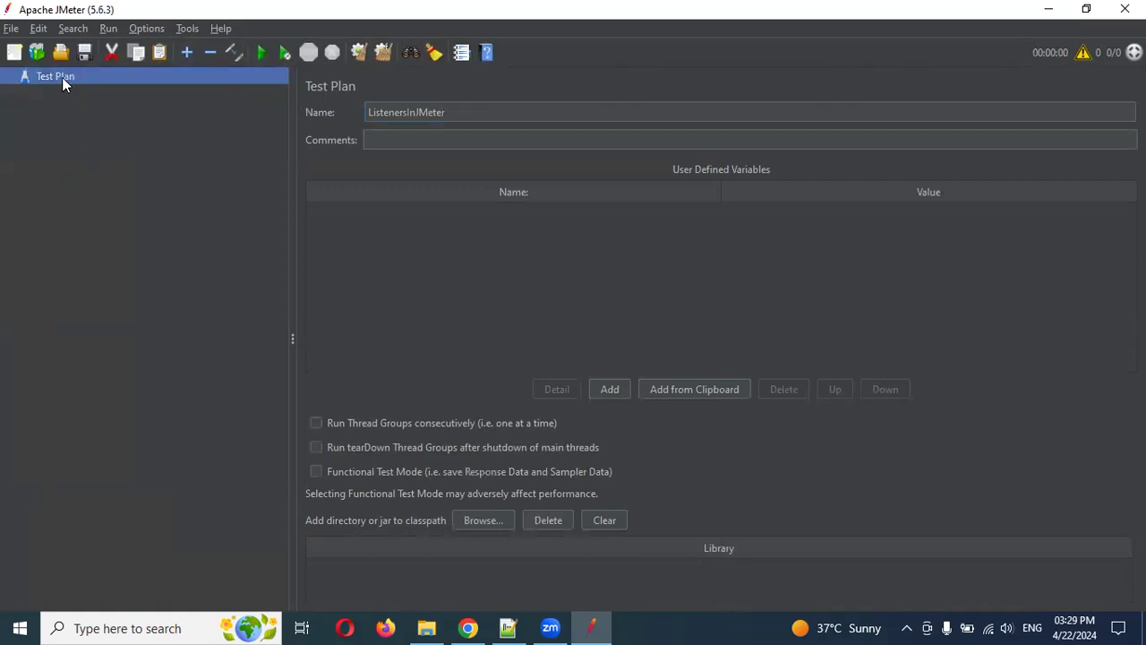
Step: Add a Thread Group to the test plan and name it Demo Listeners
right_click(62, 77)
mouse_move(166, 88)
mouse_move(302, 84)
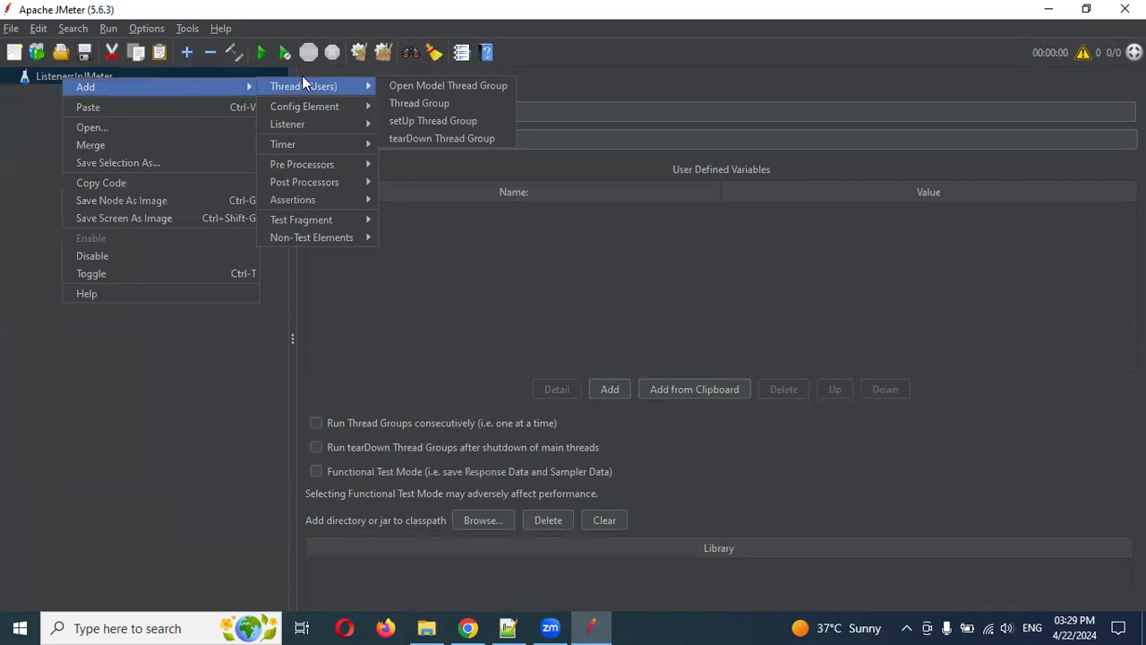
left_click(431, 103)
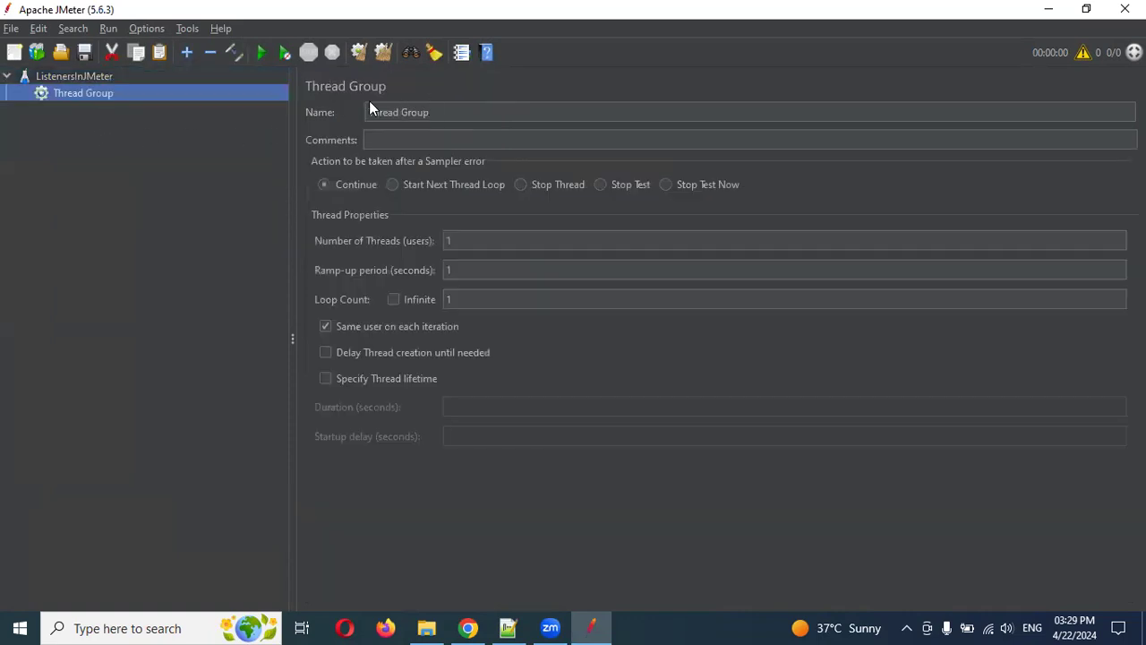
left_click(439, 114)
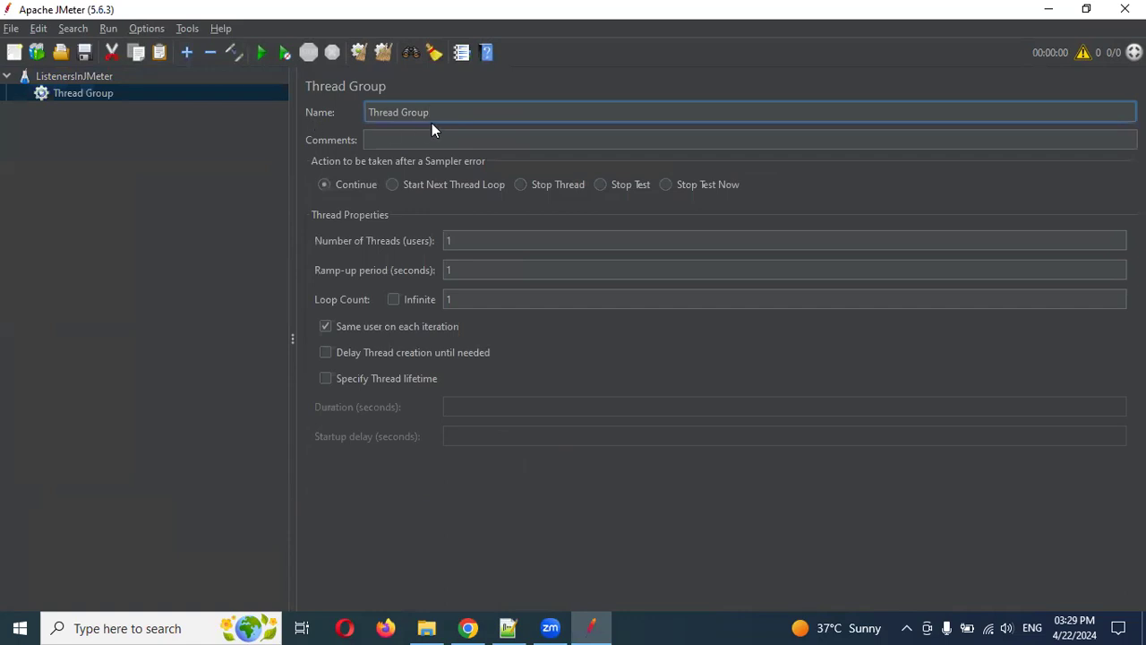
left_click_drag(436, 116, 367, 101)
type("Demo Listeners")
Step: Add an HTTP Request sampler to the Demo Listeners thread group
right_click(104, 94)
mouse_move(227, 108)
mouse_move(386, 102)
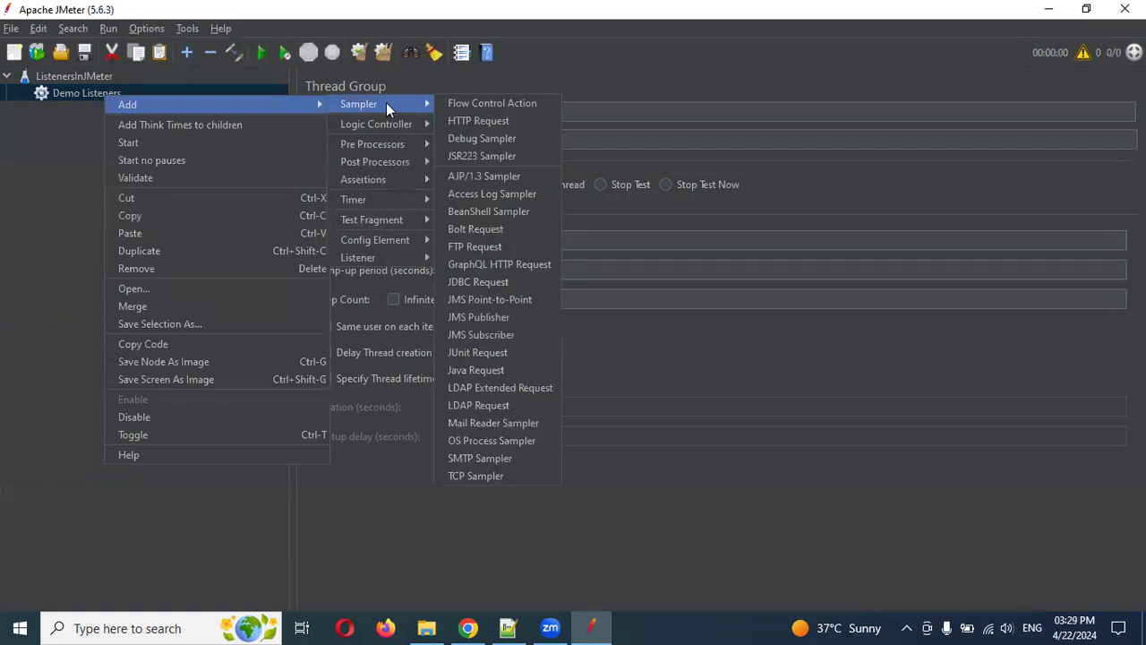
left_click(468, 119)
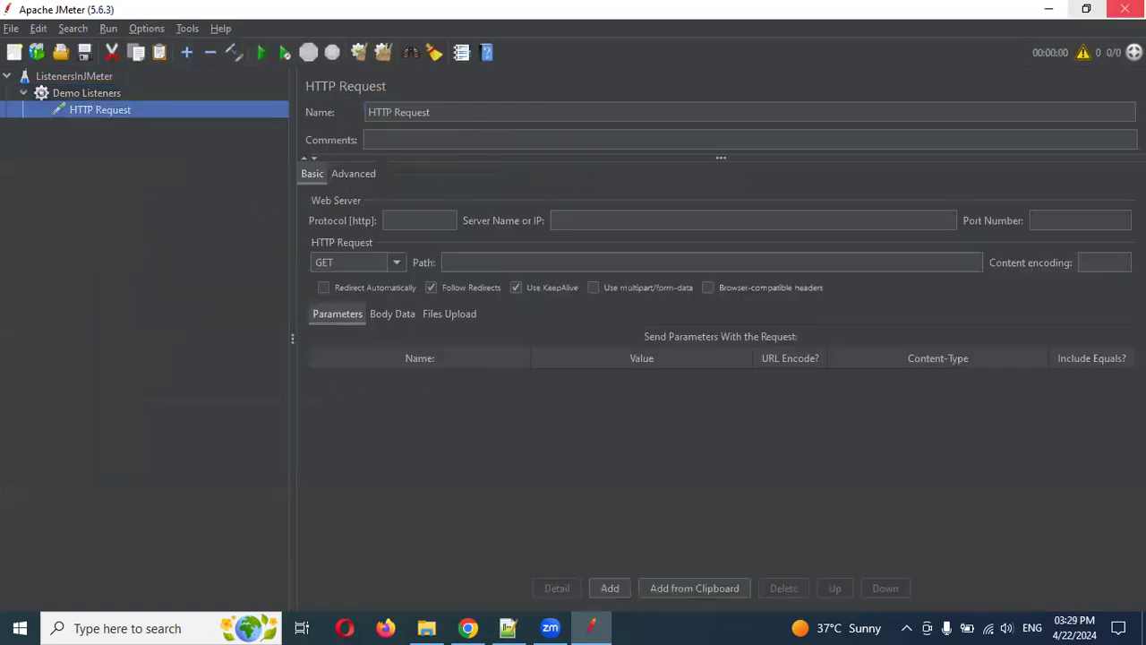
Step: Switch to Chrome, open the Google home page and copy its web address
left_click(475, 627)
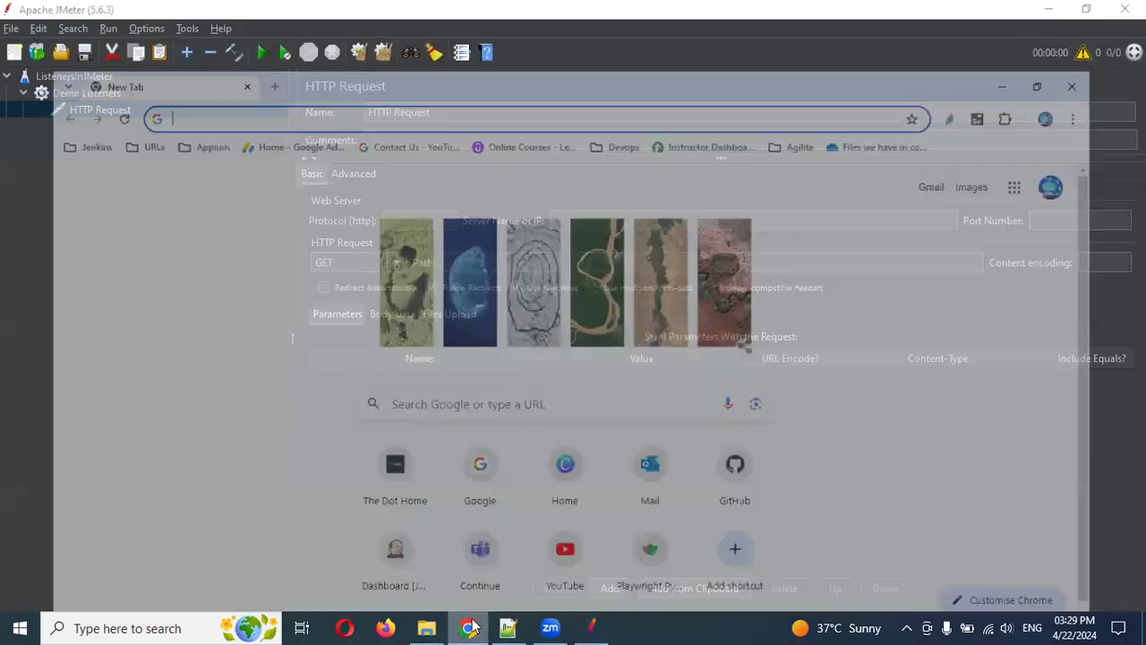
left_click(464, 477)
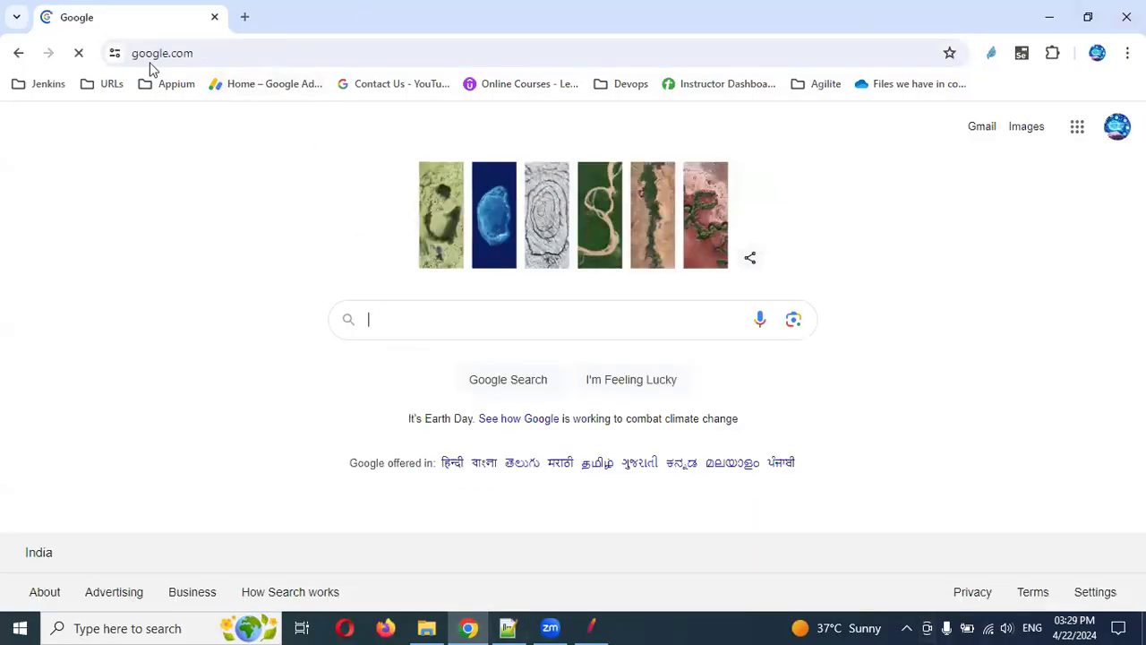
left_click(223, 46)
key("ctrl+c")
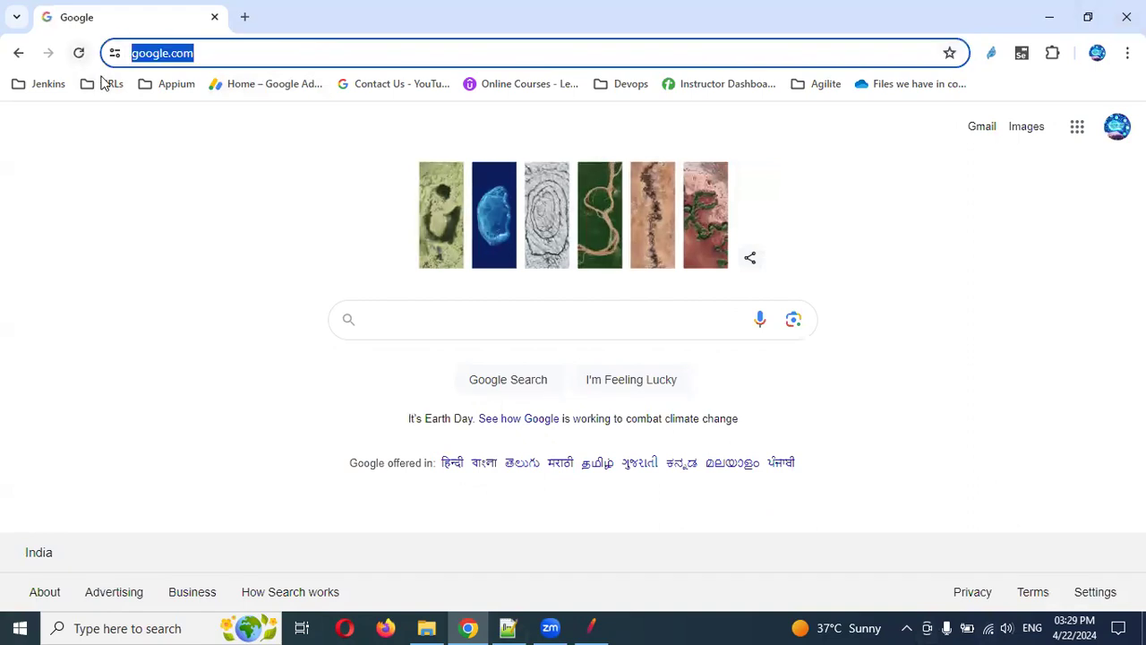
key("alt+Tab")
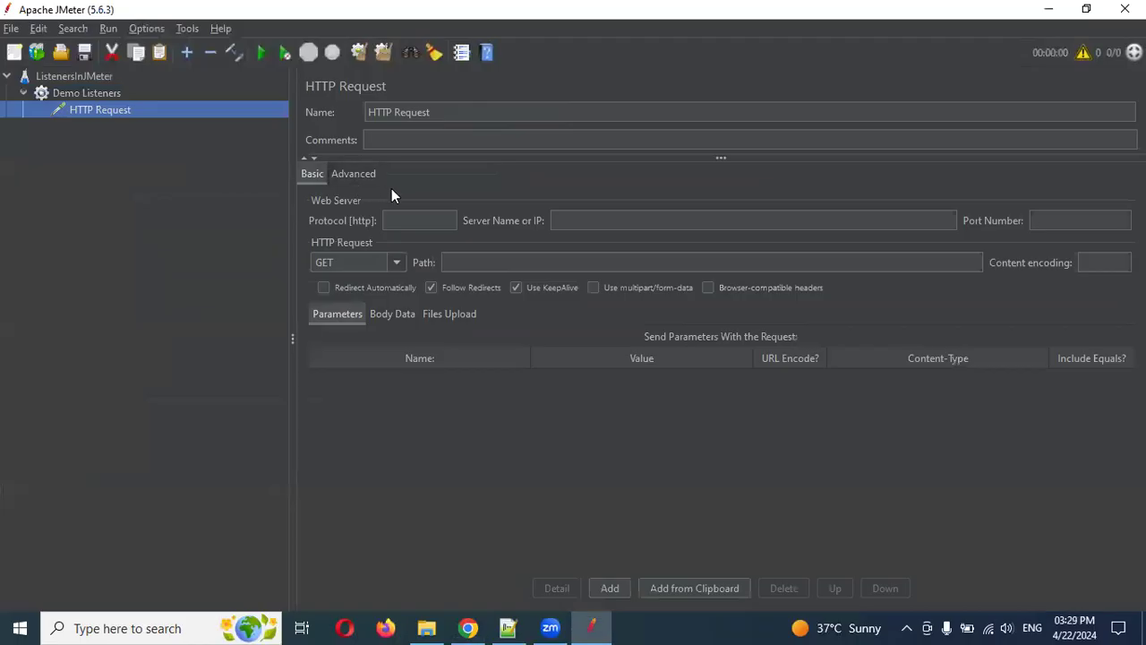
left_click(575, 223)
key("ctrl+v")
double_click(603, 224)
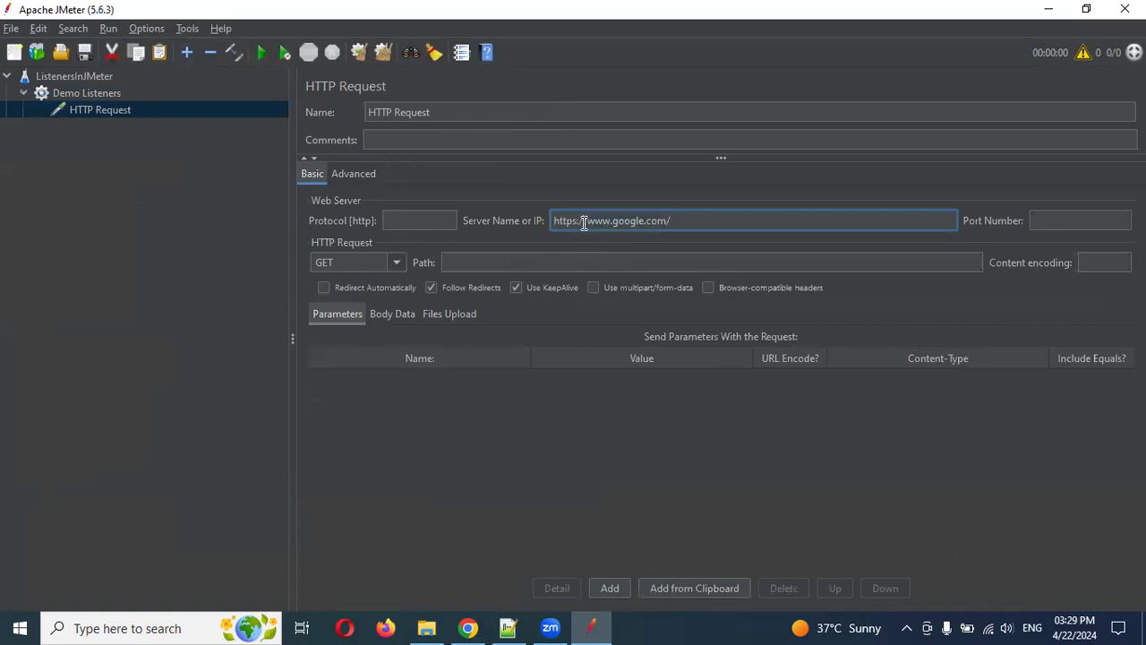
key("BackSpace")
key("BackSpace")
key("BackSpace")
key("shift+Home")
key("ctrl+x")
left_click(447, 220)
key("ctrl+v")
left_click(645, 220)
key("BackSpace")
Step: Set the path of the HTTP Request to /
left_click(467, 266)
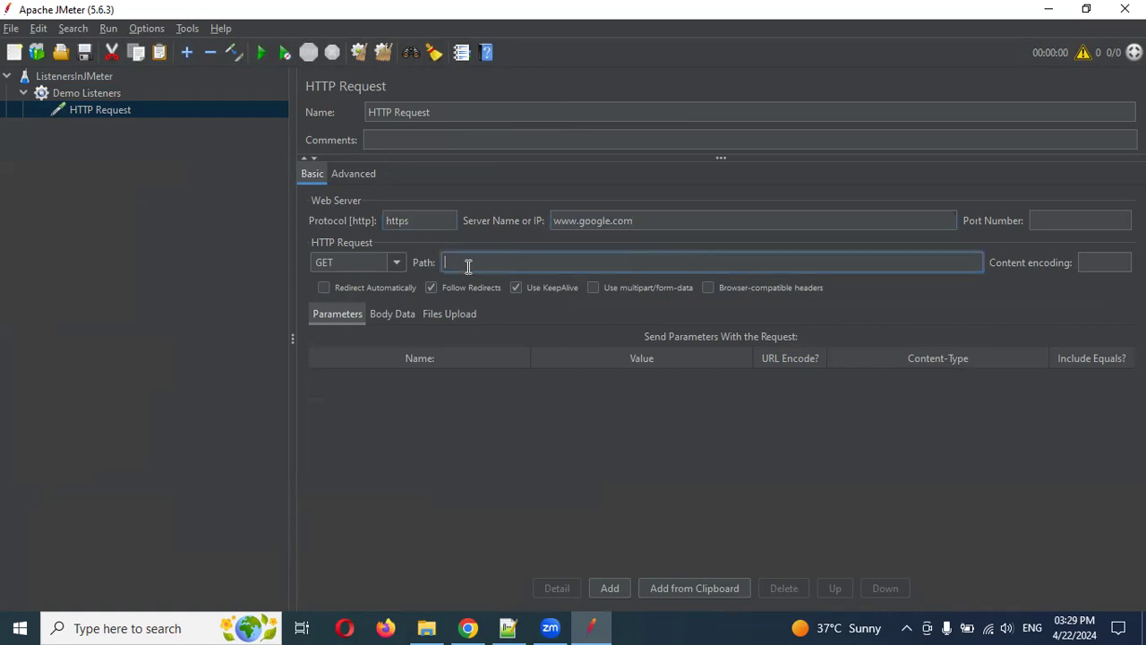
type("/")
left_click(469, 437)
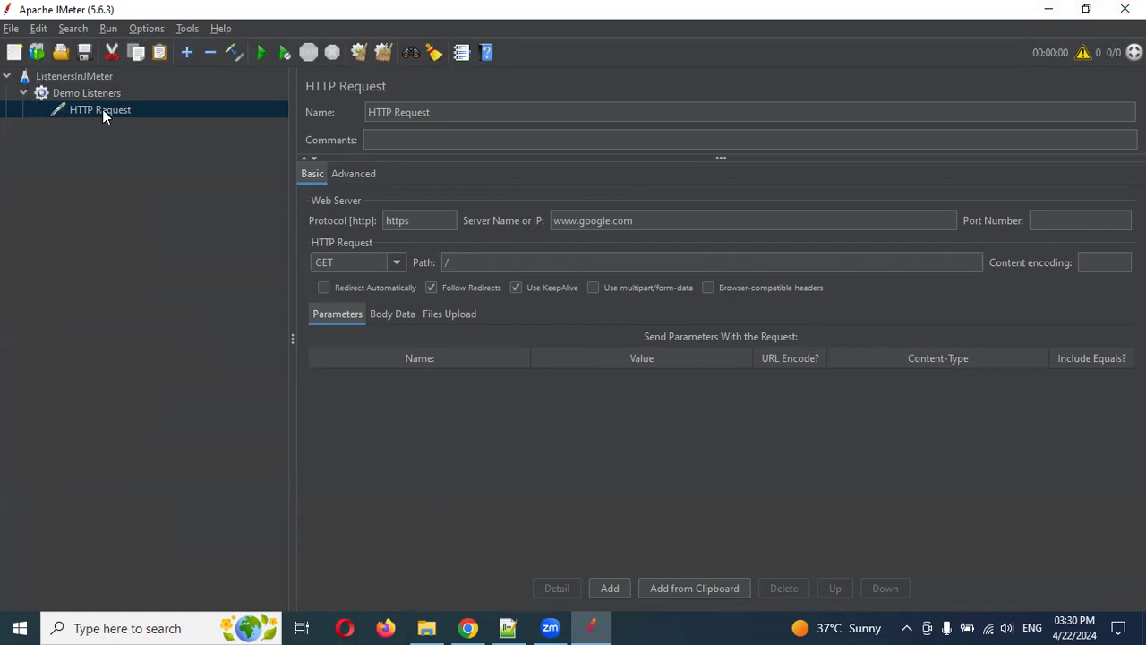
Step: Add a View Results Tree listener under the HTTP Request sampler
left_click(101, 142)
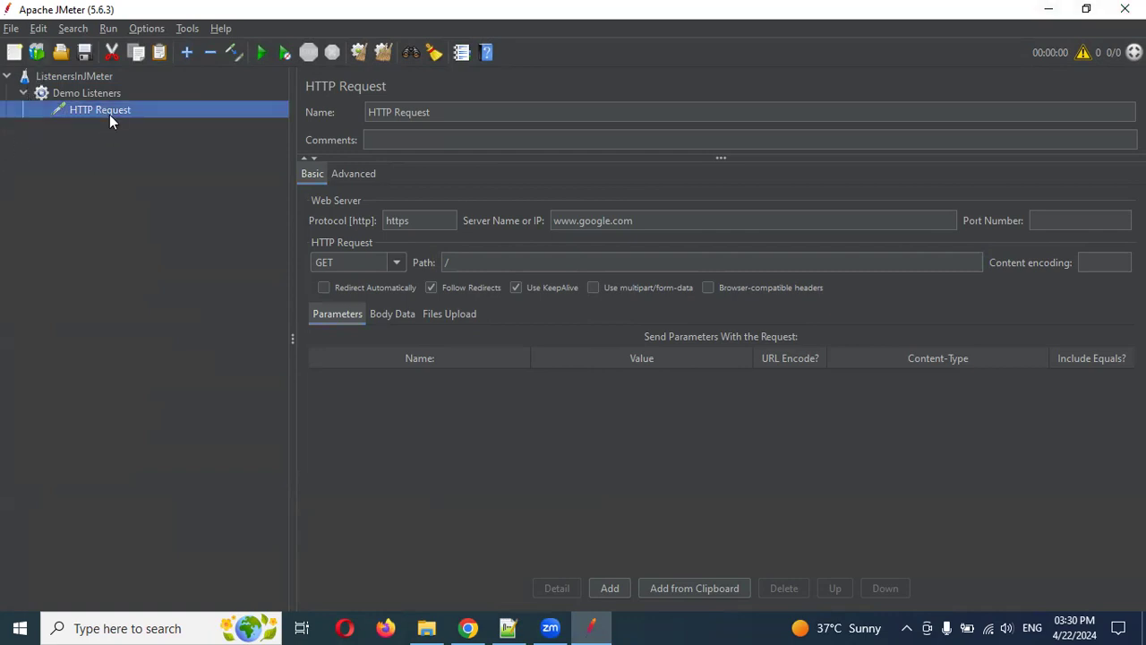
right_click(109, 114)
mouse_move(171, 123)
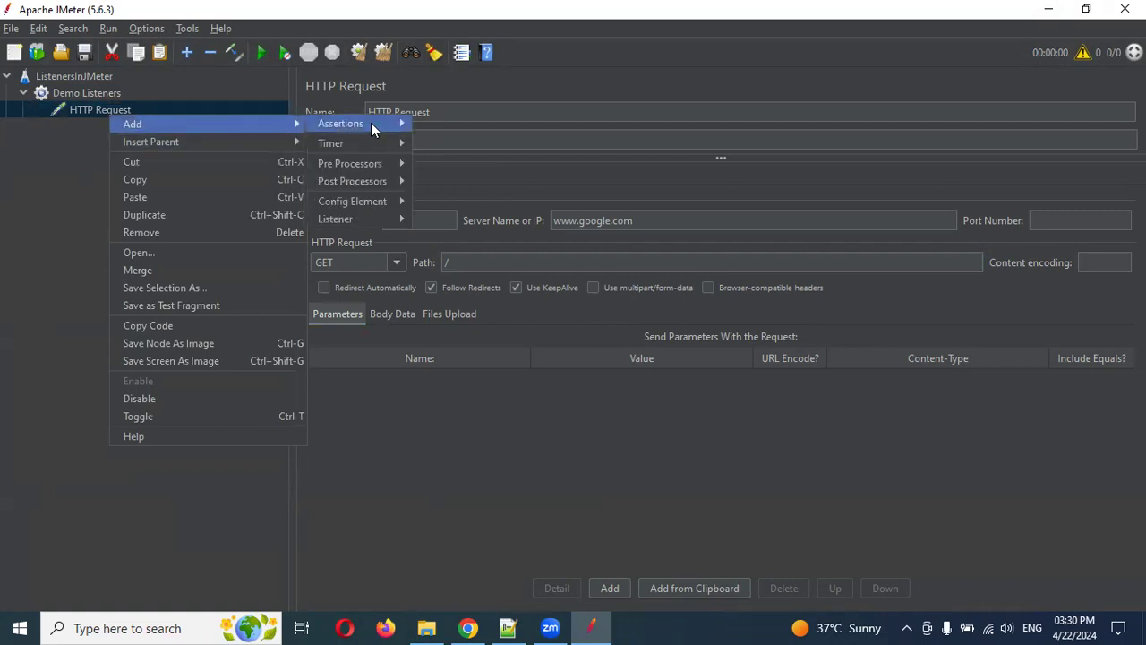
mouse_move(364, 218)
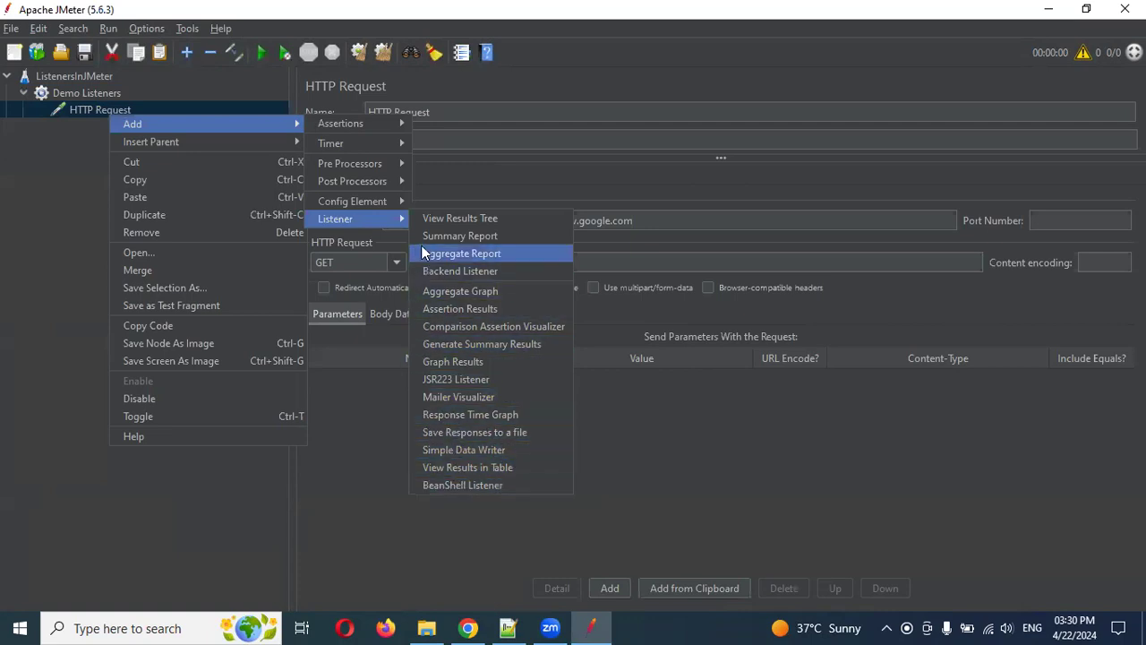
left_click(460, 219)
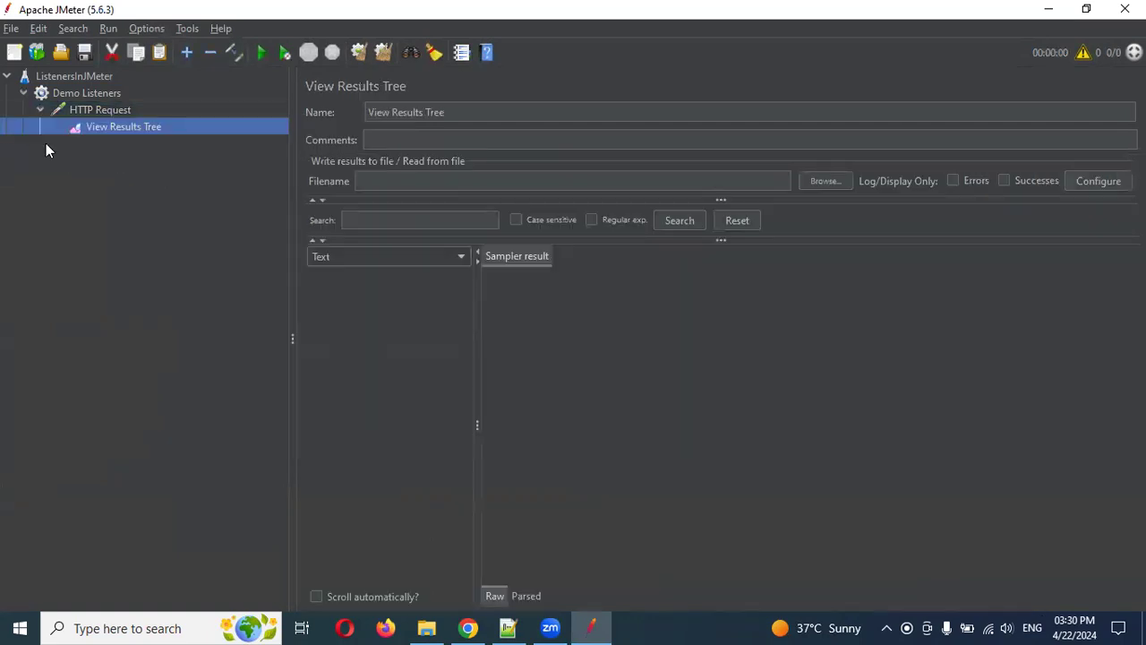
Step: Collapse the HTTP Request node and add a View Results Tree listener directly under the Demo Listeners thread group
left_click(41, 109)
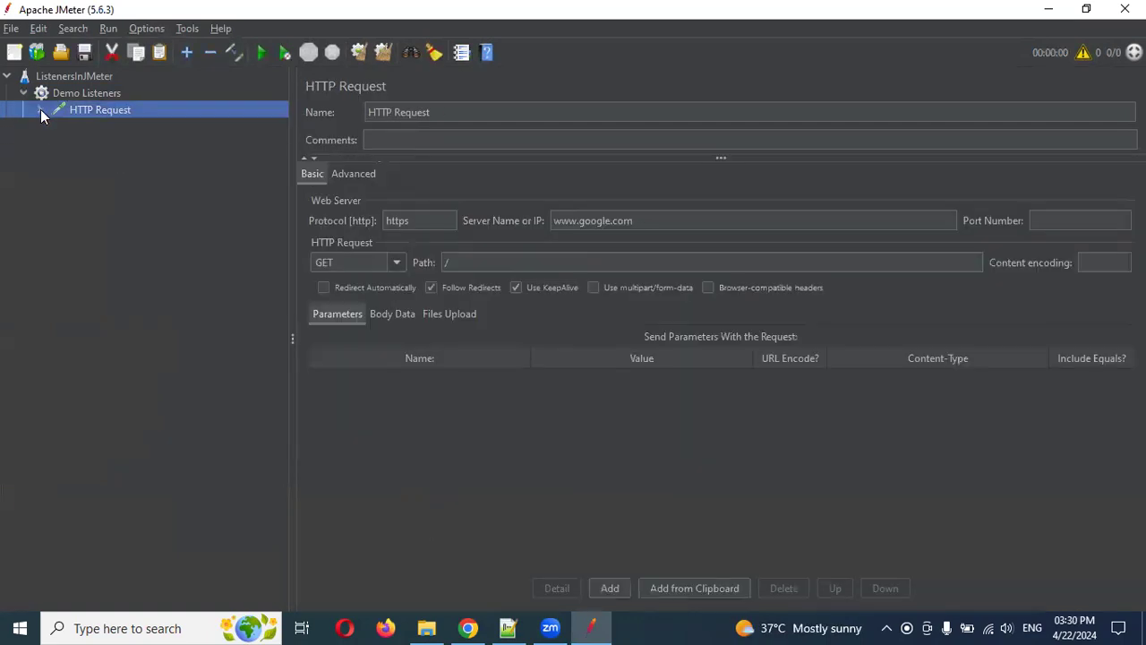
right_click(98, 94)
mouse_move(223, 106)
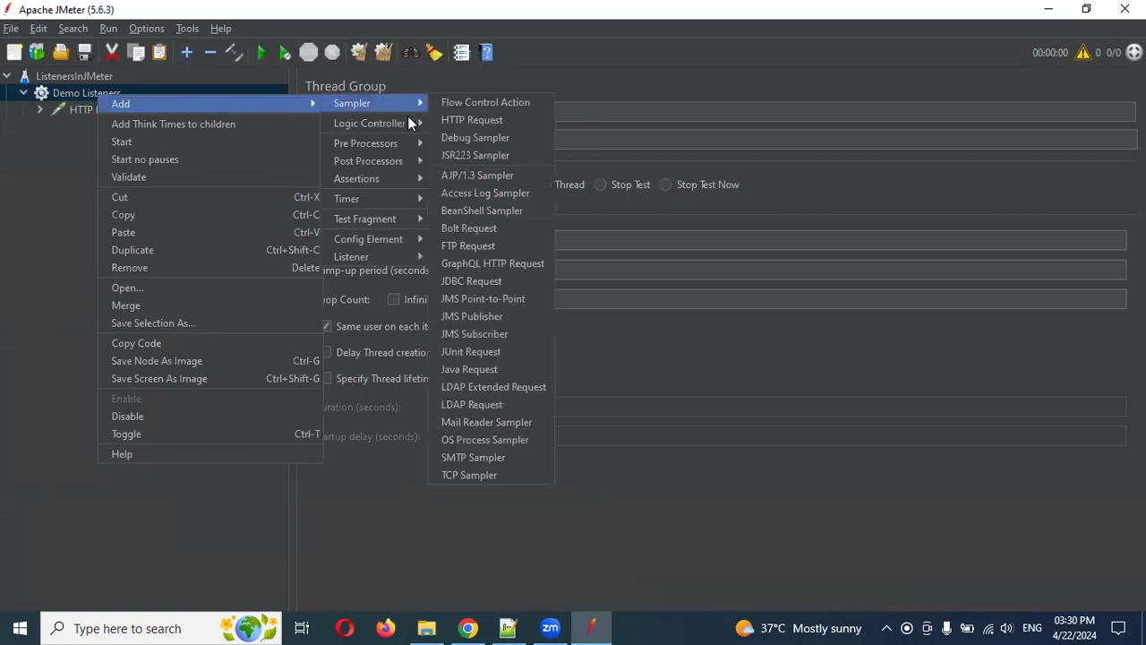
mouse_move(411, 261)
left_click(478, 257)
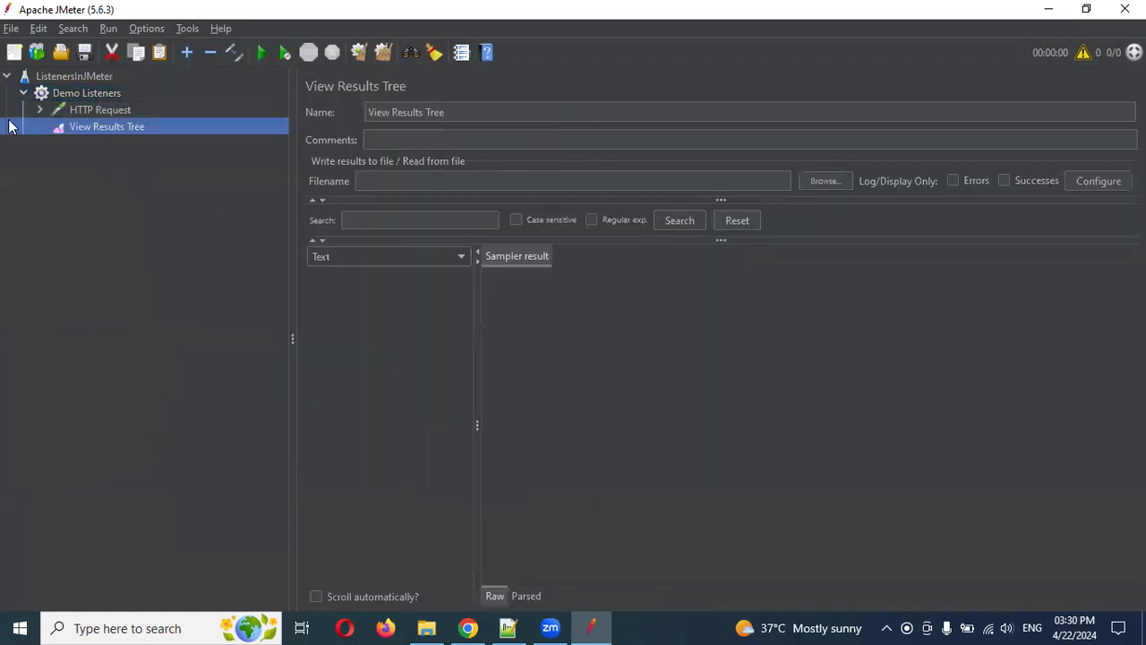
Step: Add a second HTTP Request sampler to the Demo Listeners thread group
left_click(38, 109)
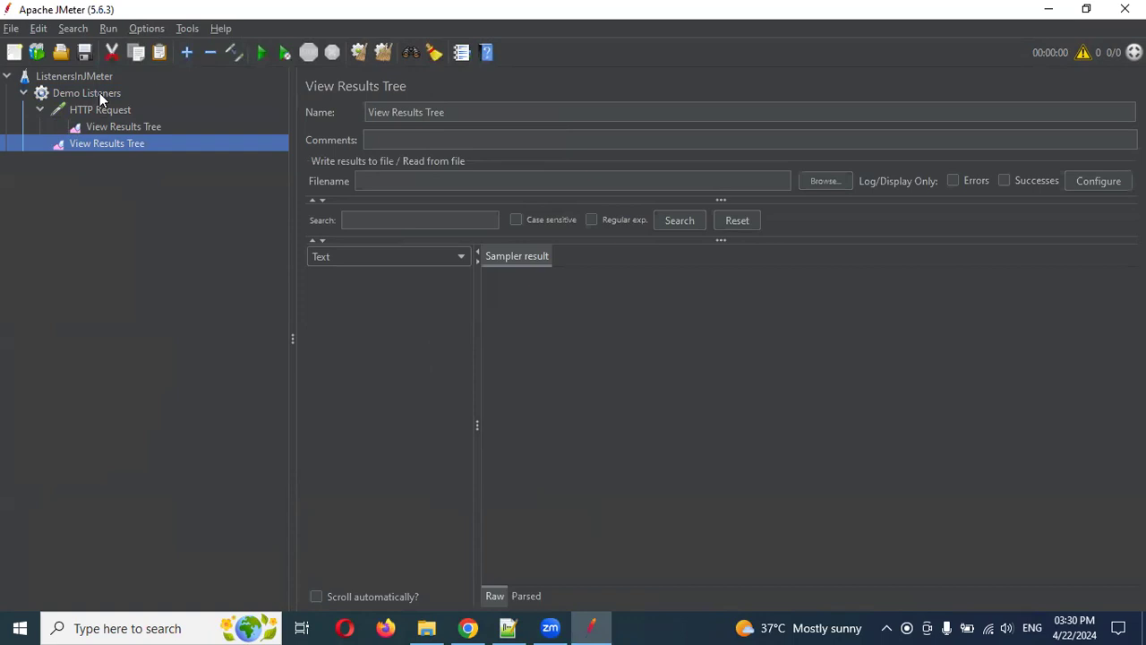
left_click(40, 109)
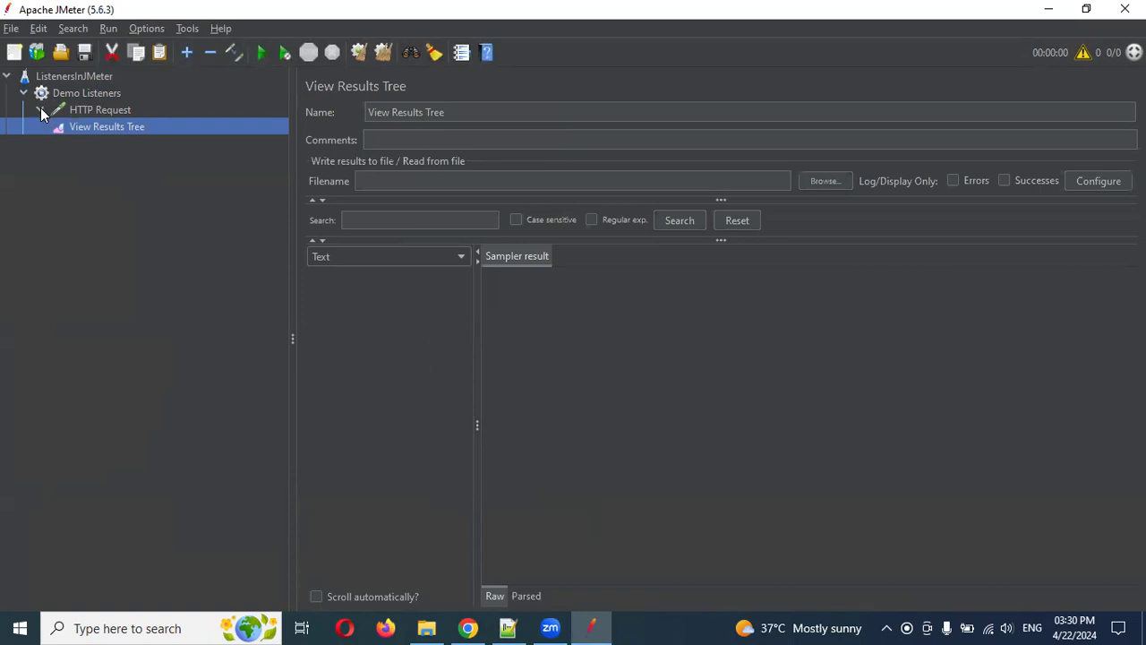
right_click(103, 89)
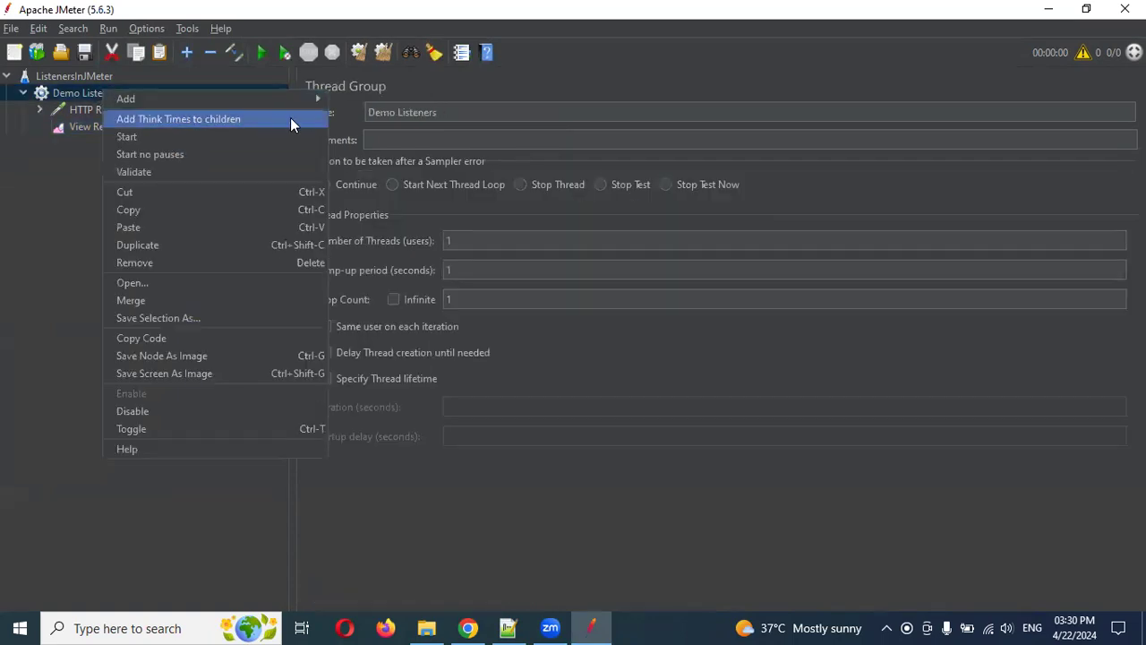
mouse_move(309, 98)
mouse_move(358, 98)
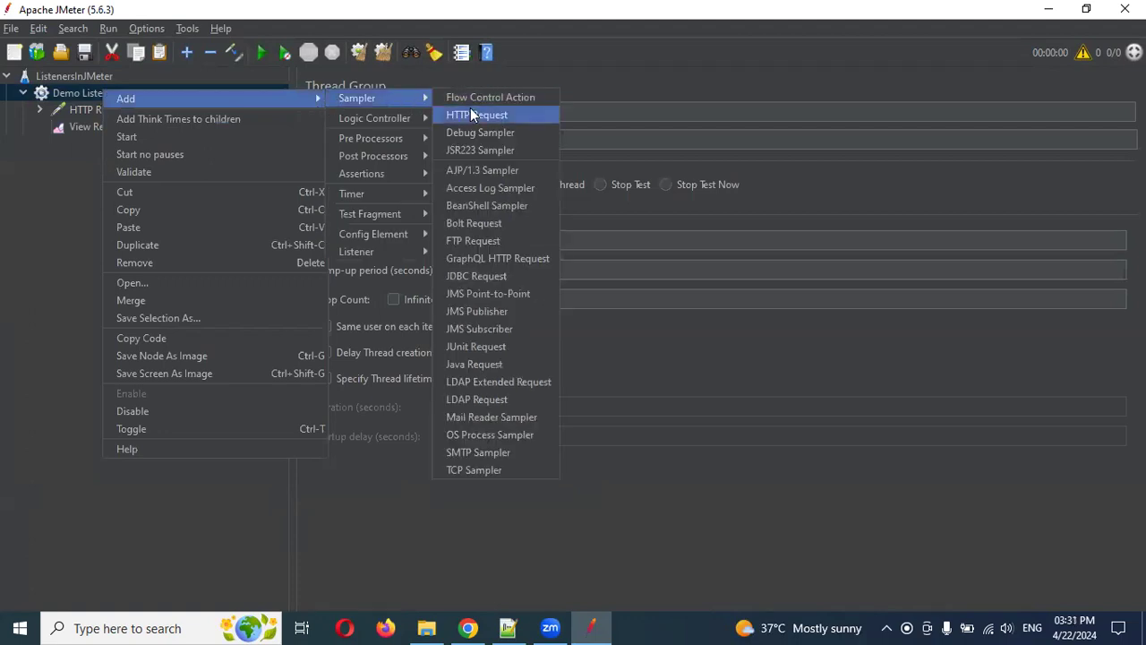
left_click(474, 115)
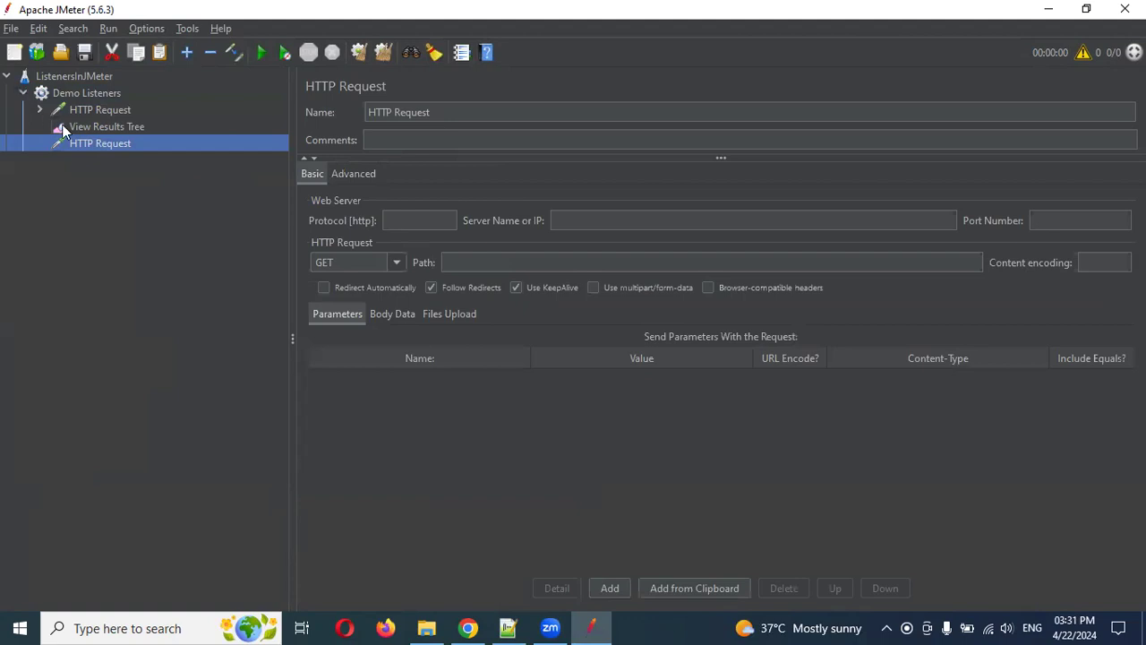
Step: Examine how the two View Results Tree listeners are placed relative to the thread group and both HTTP Request samplers
left_click(102, 94)
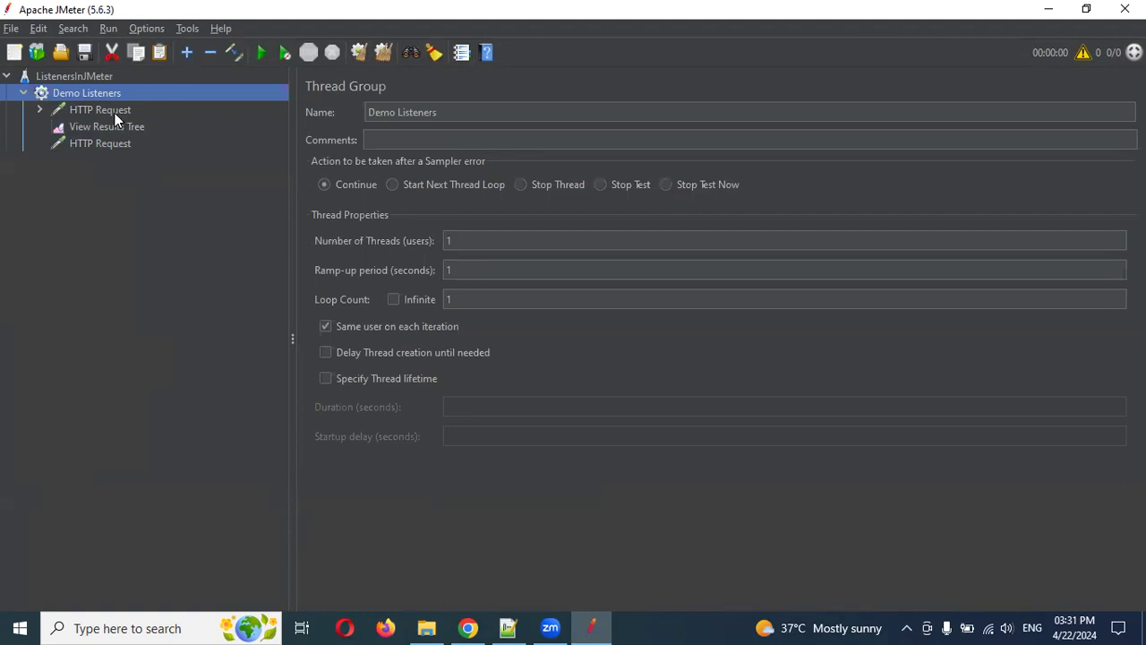
left_click(115, 113)
left_click(104, 144)
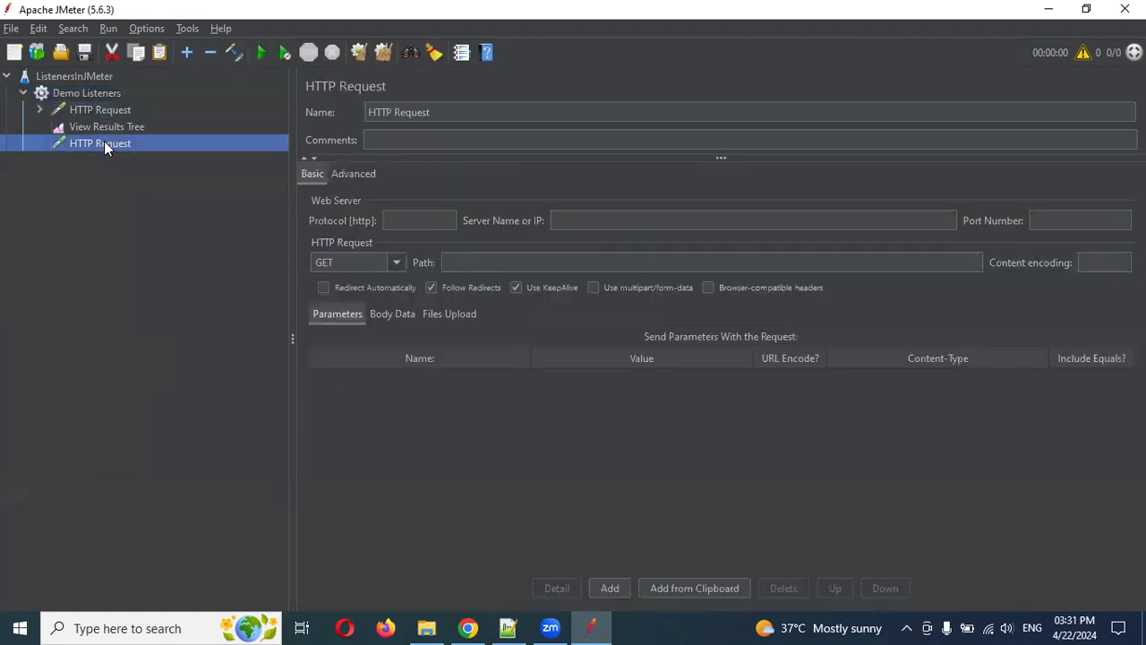
left_click(82, 94)
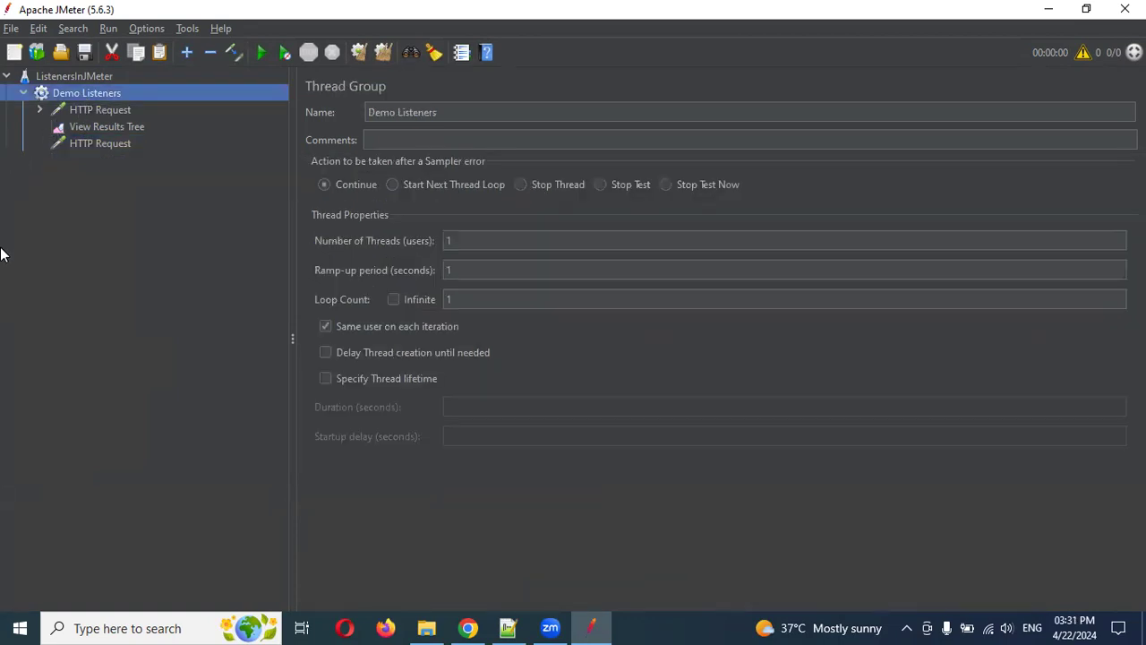
left_click(104, 128)
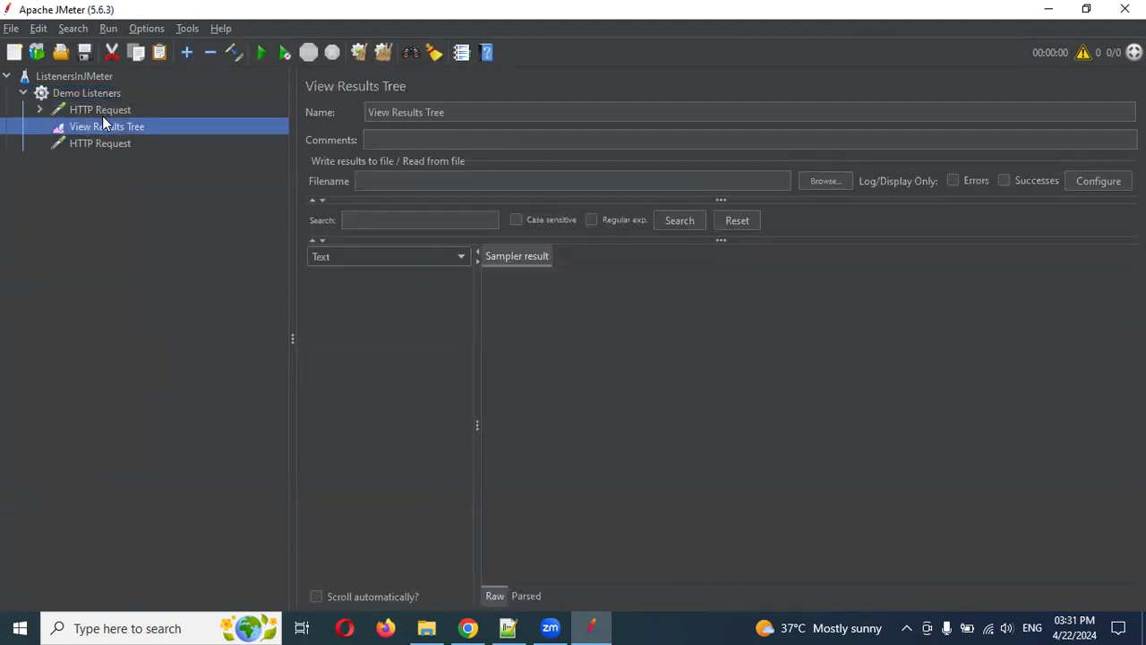
left_click(96, 145)
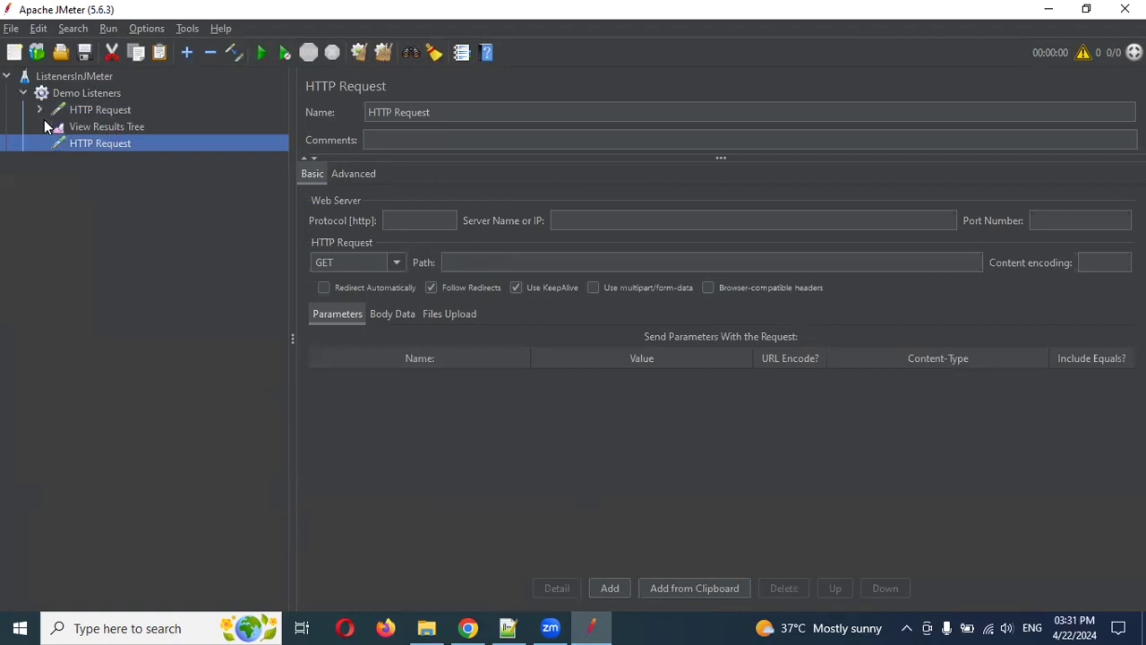
left_click(41, 110)
left_click(113, 129)
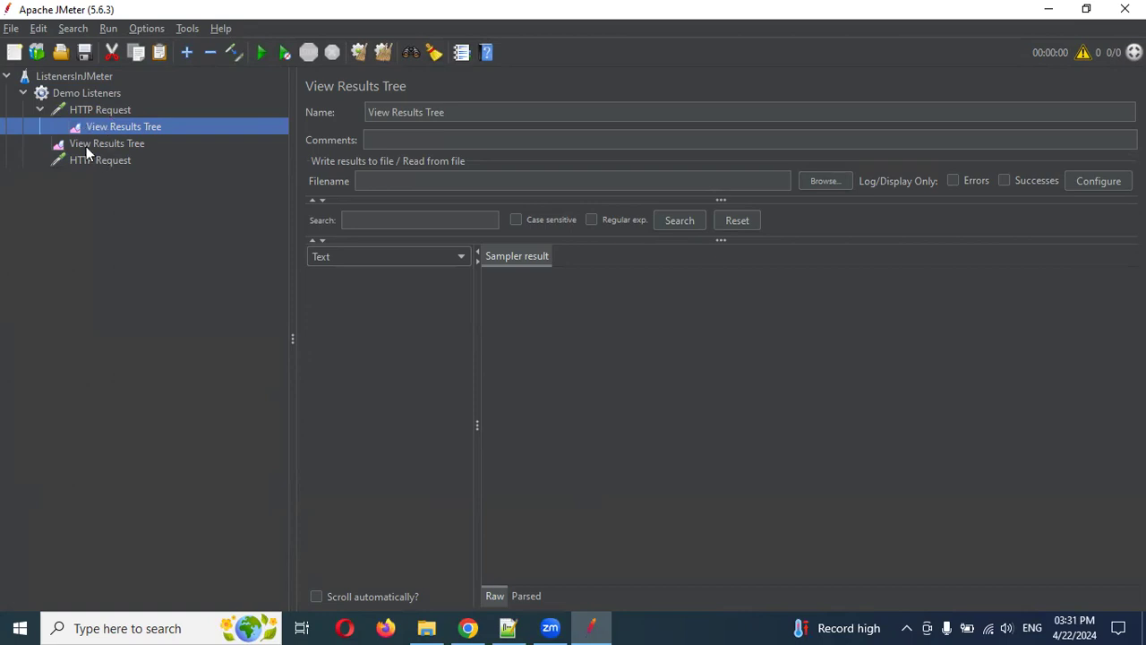
Step: Remove the thread-group-level View Results Tree listener and the second, empty HTTP Request sampler
right_click(86, 145)
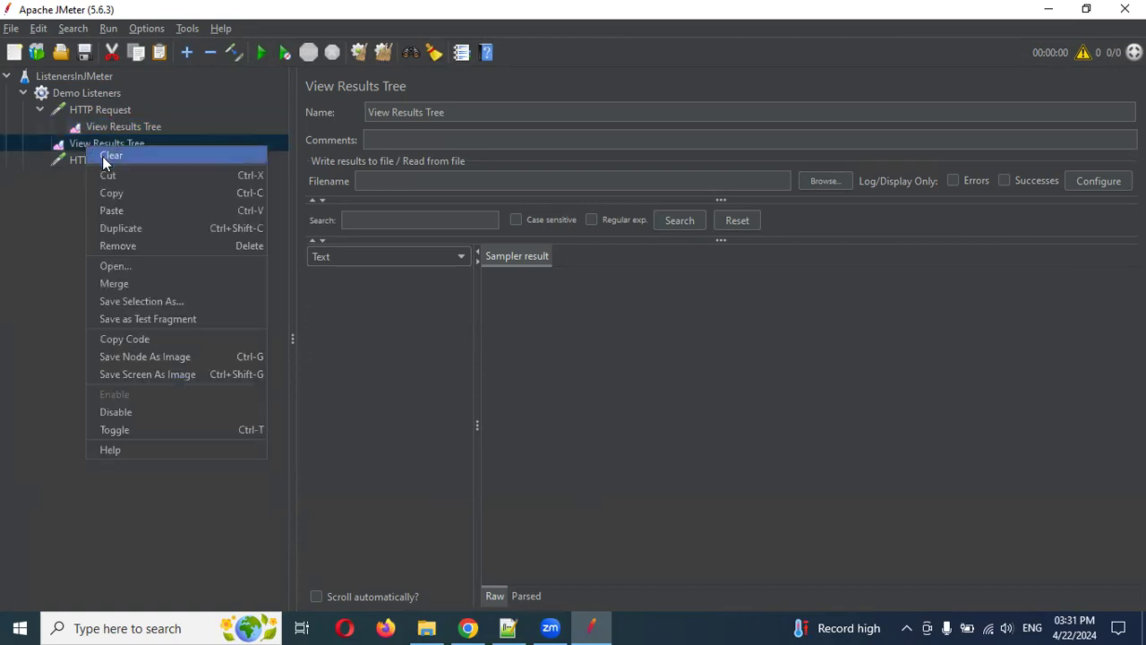
left_click(129, 248)
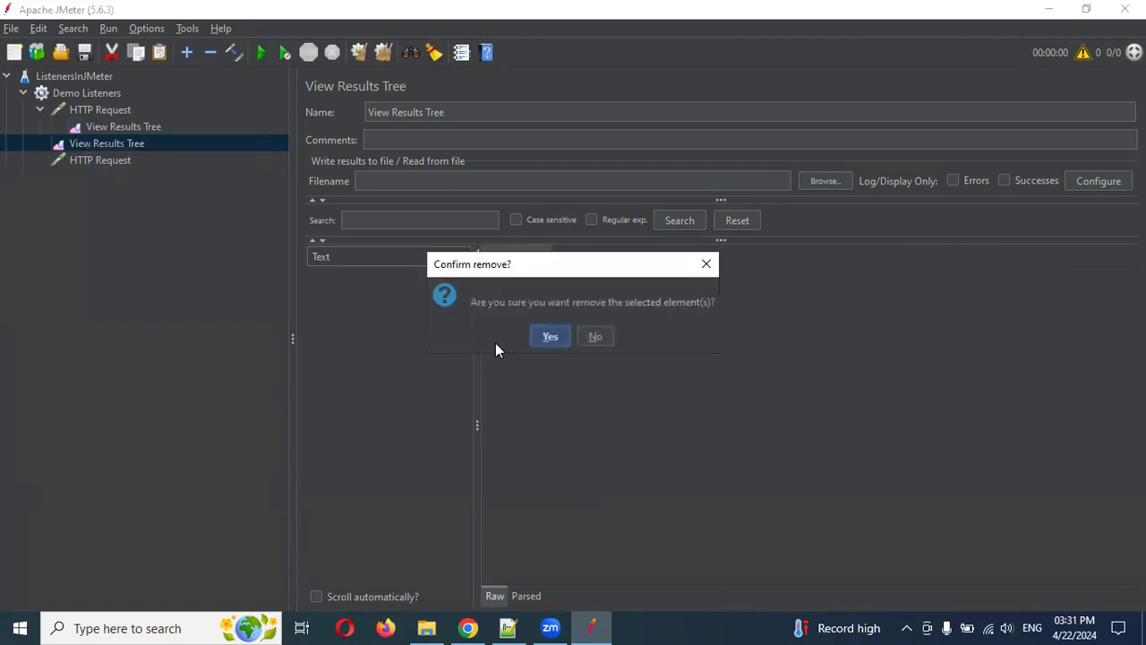
left_click(546, 336)
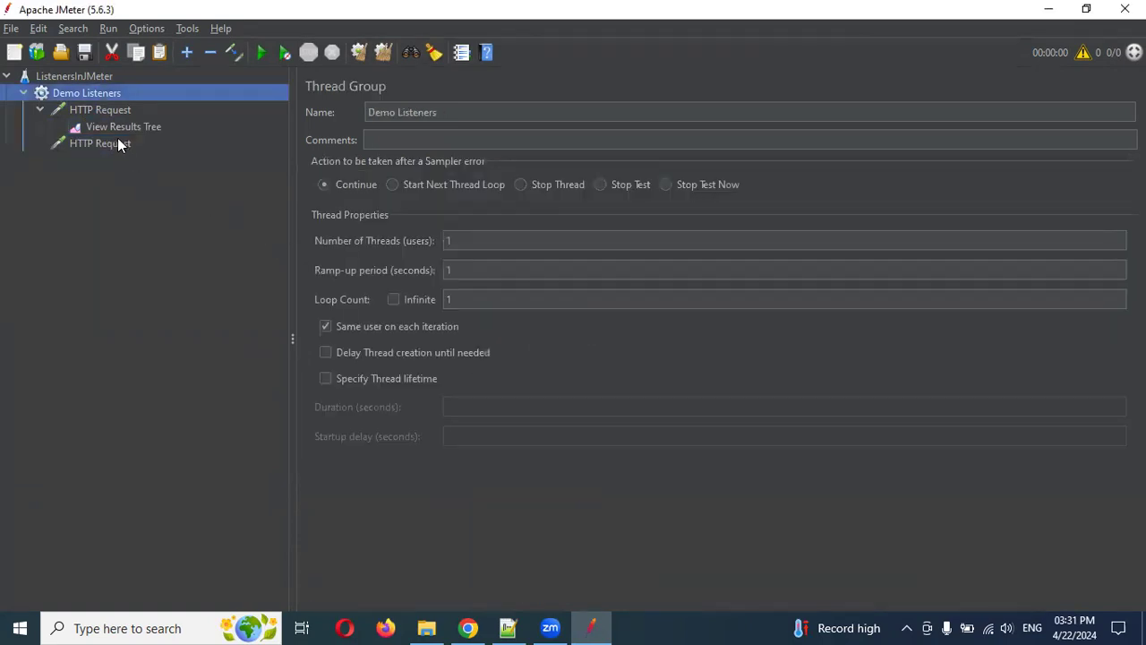
right_click(117, 144)
key("Escape")
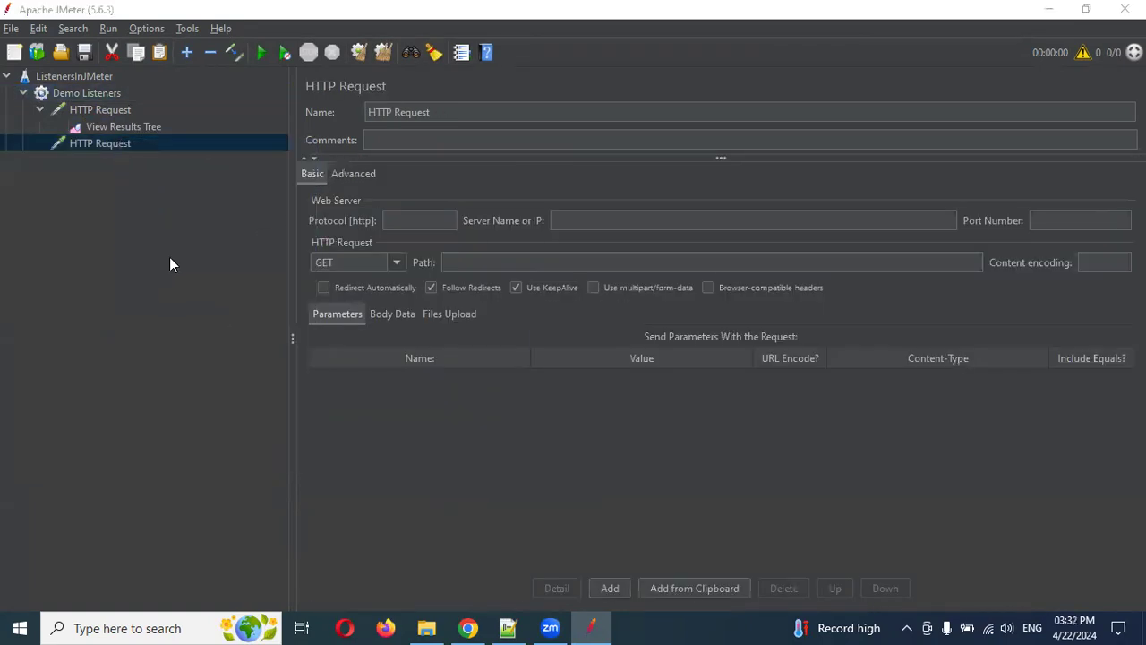
left_click(550, 336)
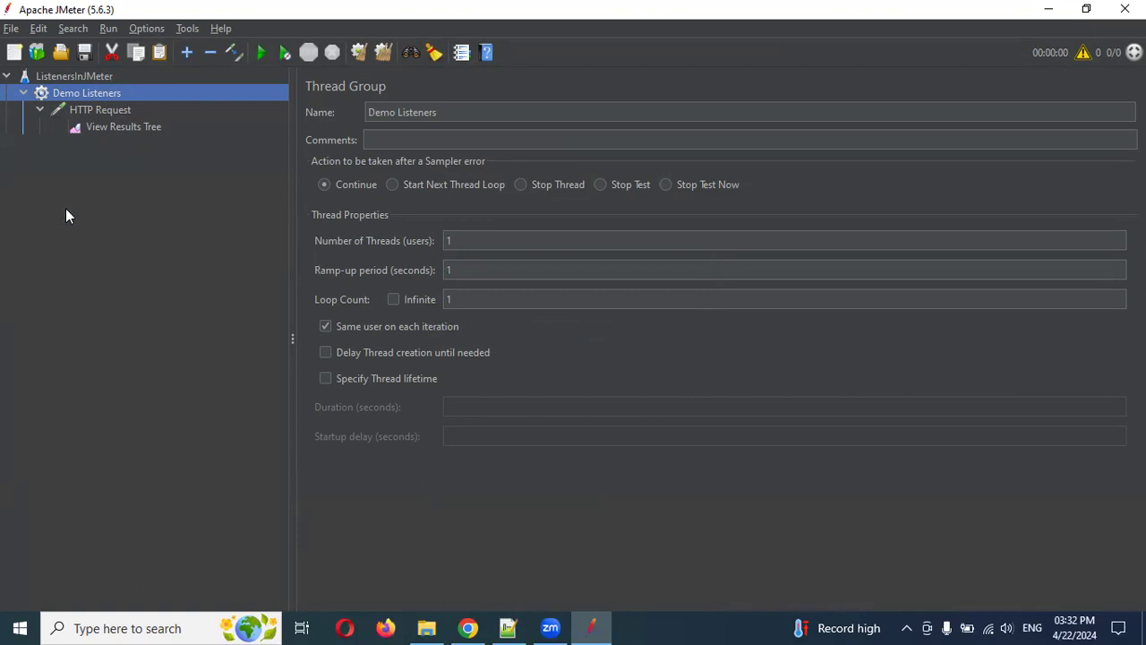
Step: Review the View Results Tree and HTTP Request elements, start the test and choose to save the test plan first
left_click(137, 126)
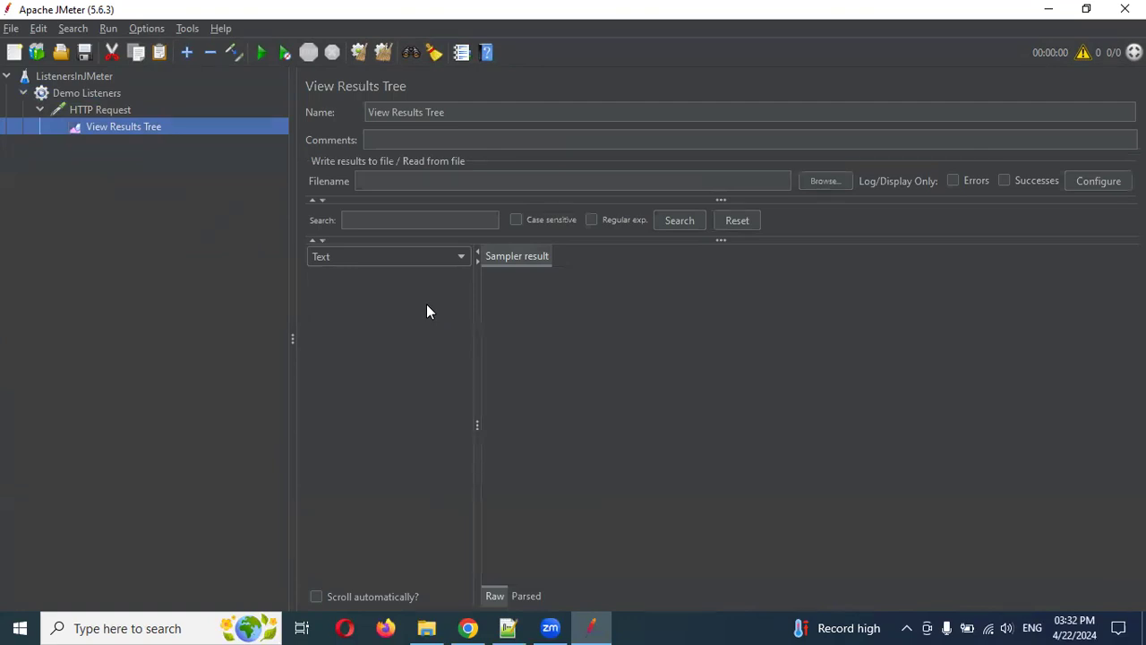
left_click(130, 111)
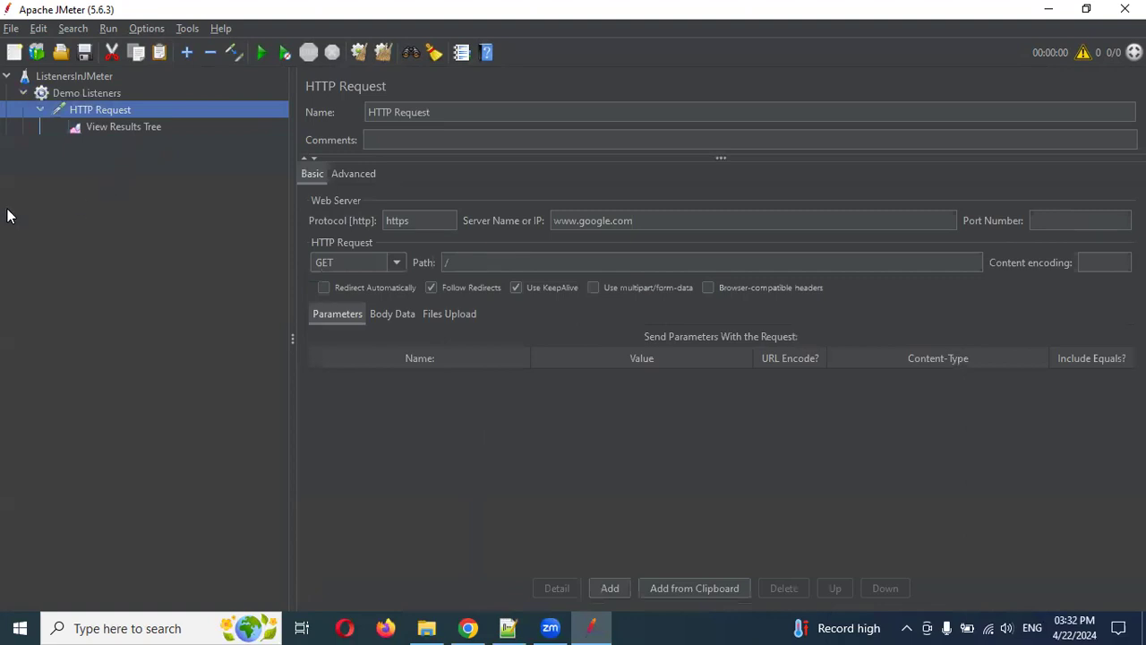
left_click(261, 52)
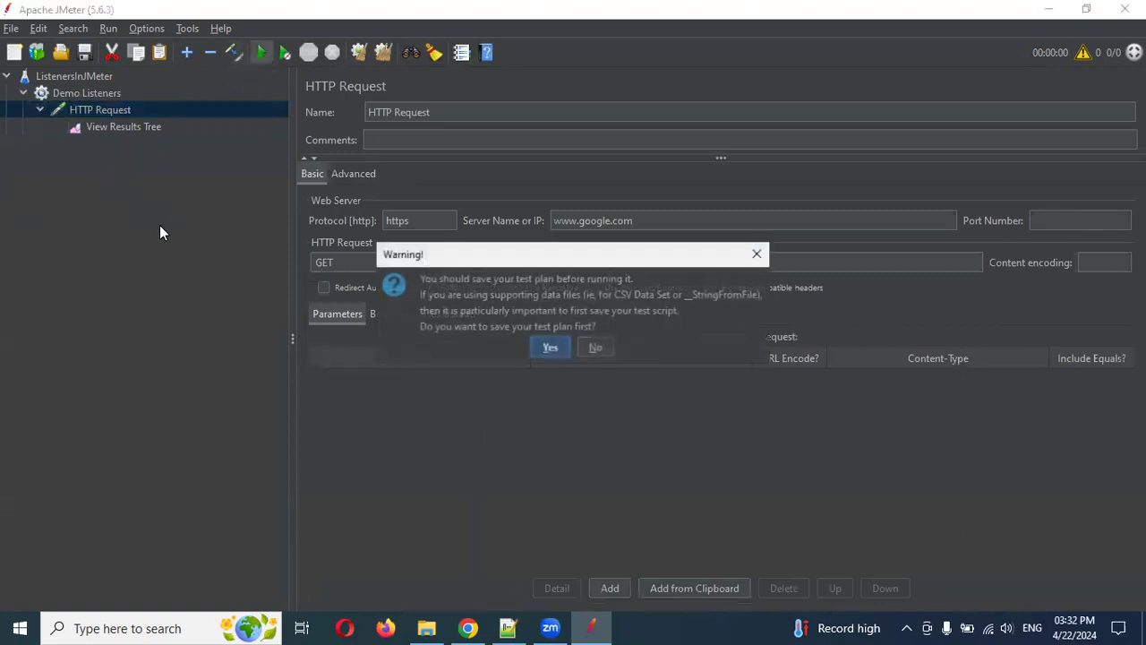
left_click(550, 348)
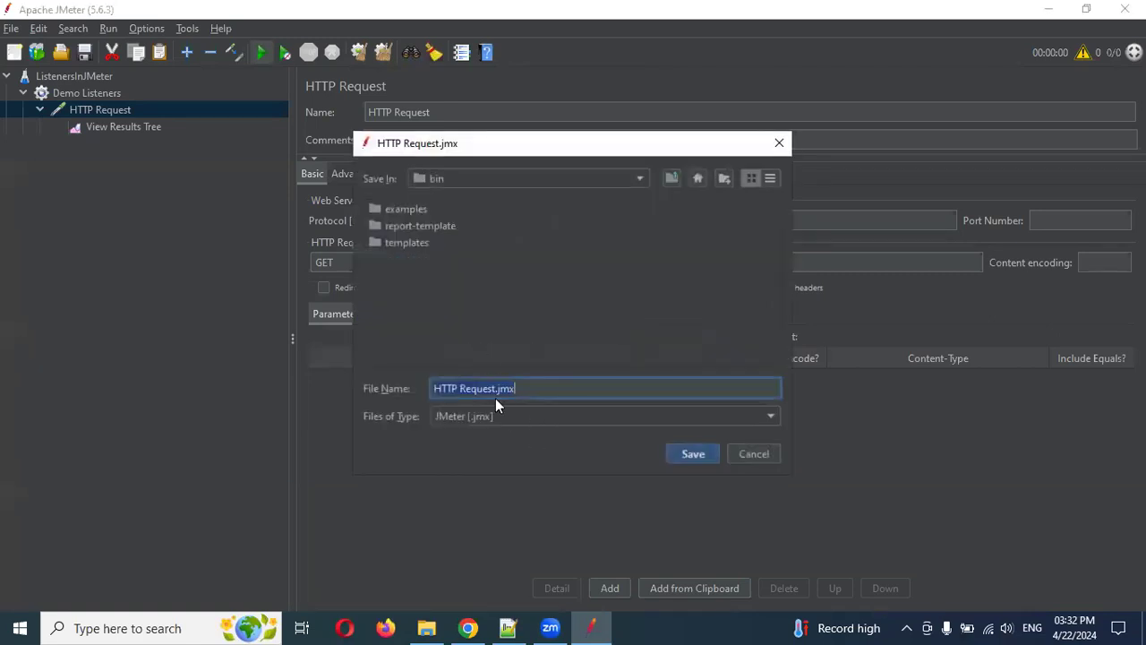
Step: Change the save location to the Users folder on the local C: drive
key("End")
left_click(672, 184)
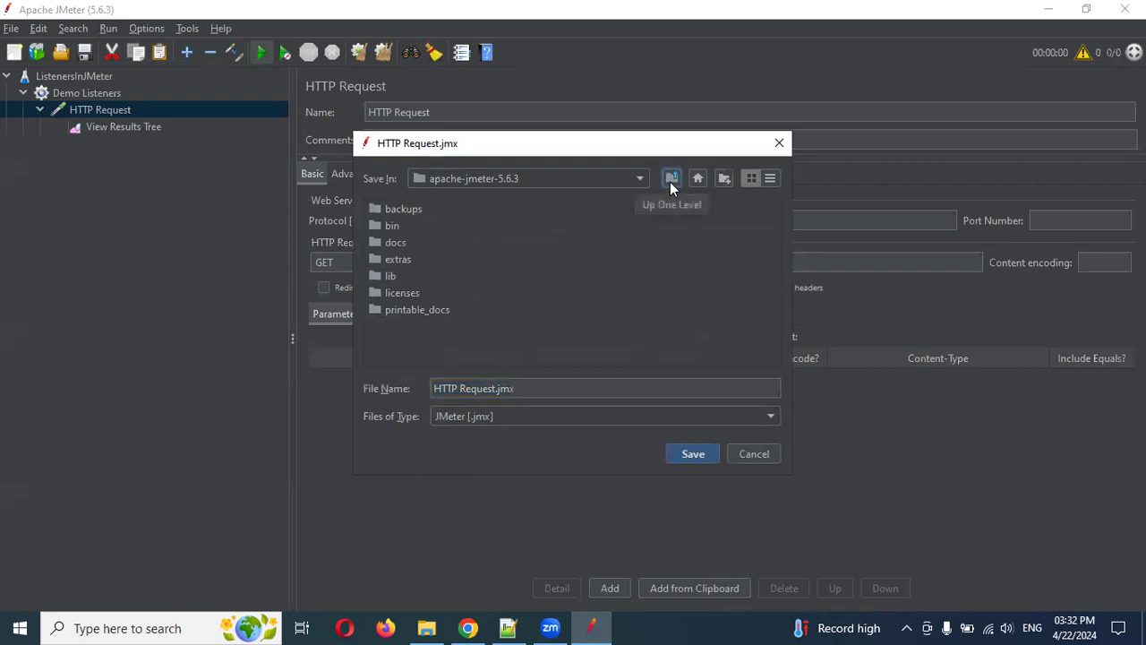
left_click(670, 182)
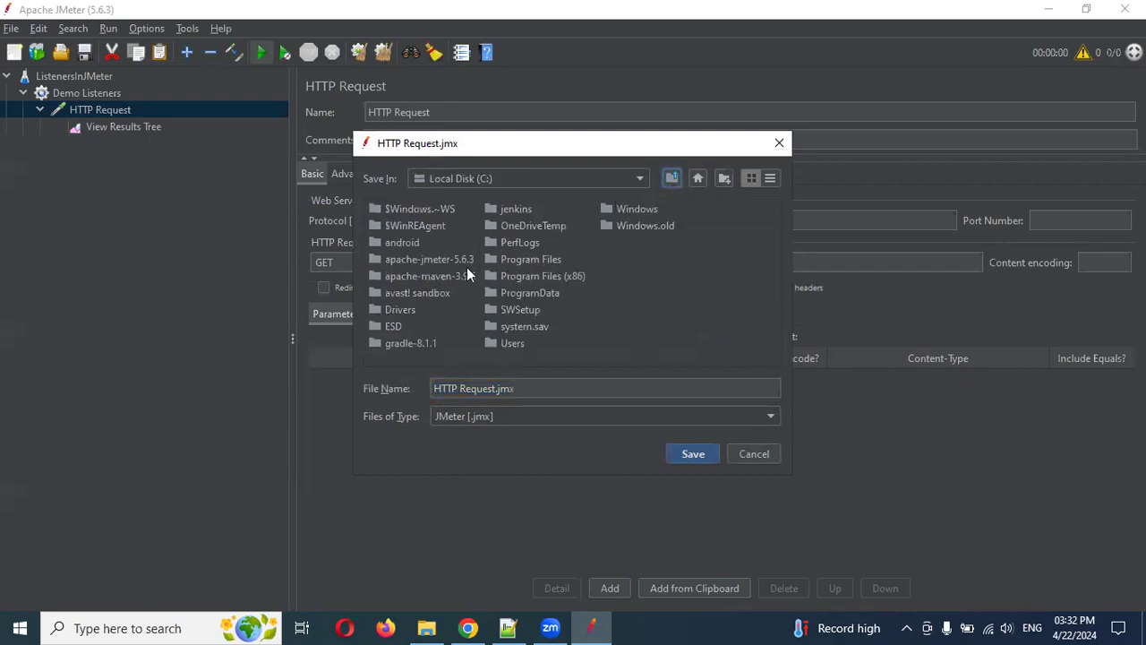
left_click(525, 343)
left_click(520, 343)
left_click(616, 355)
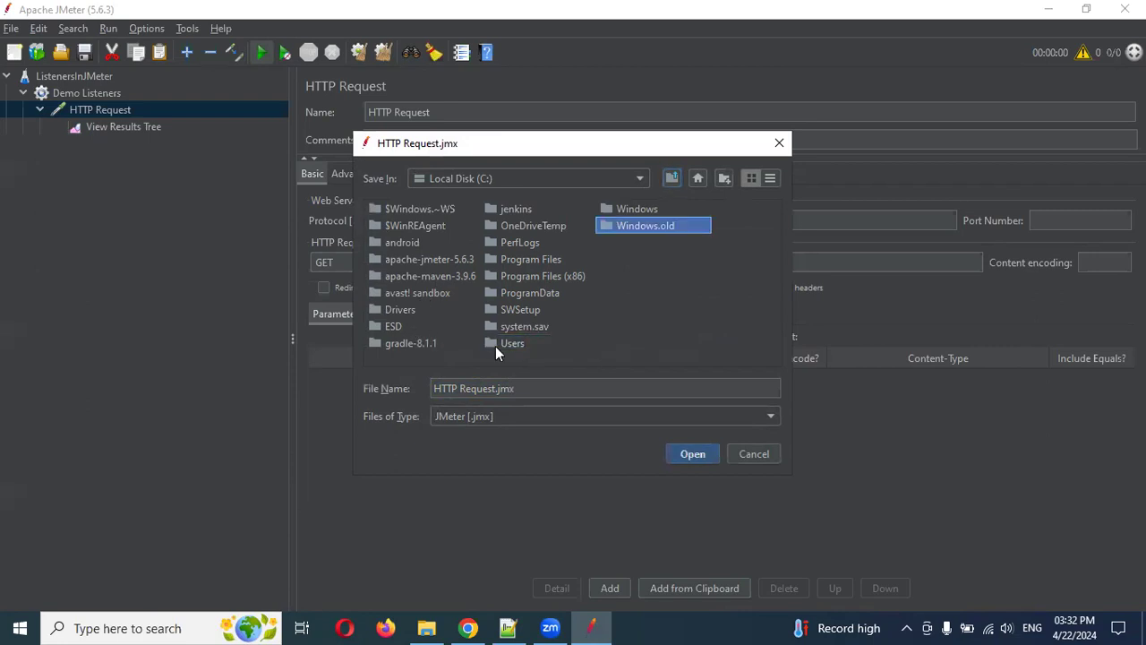
left_click(519, 341)
left_click(565, 332)
left_click(518, 342)
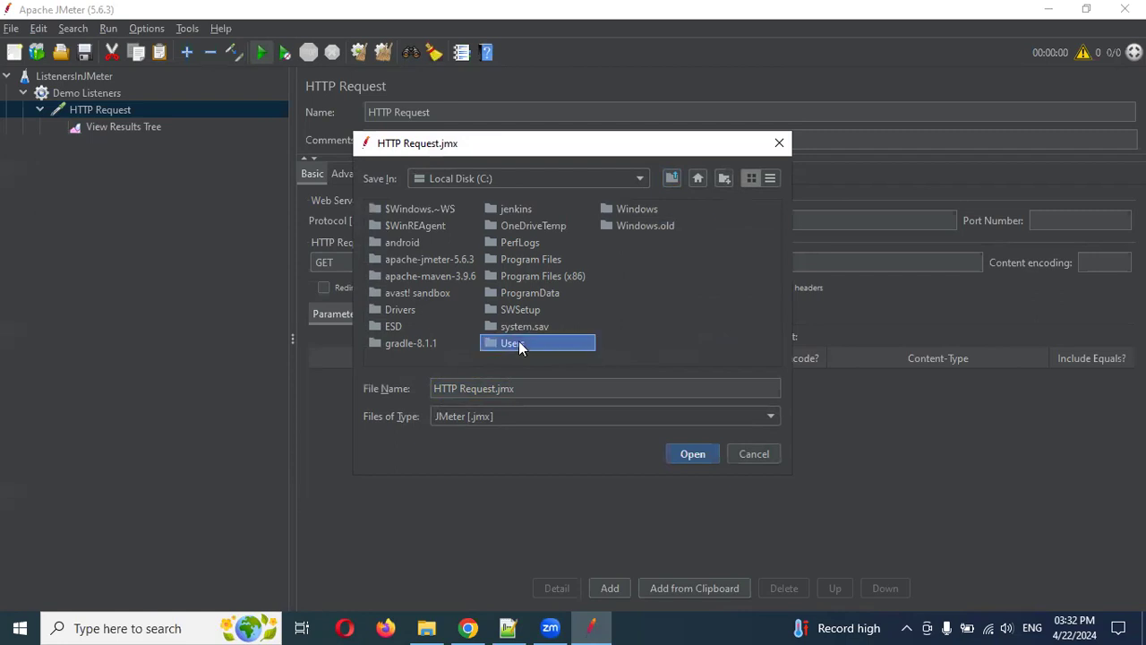
left_click(691, 456)
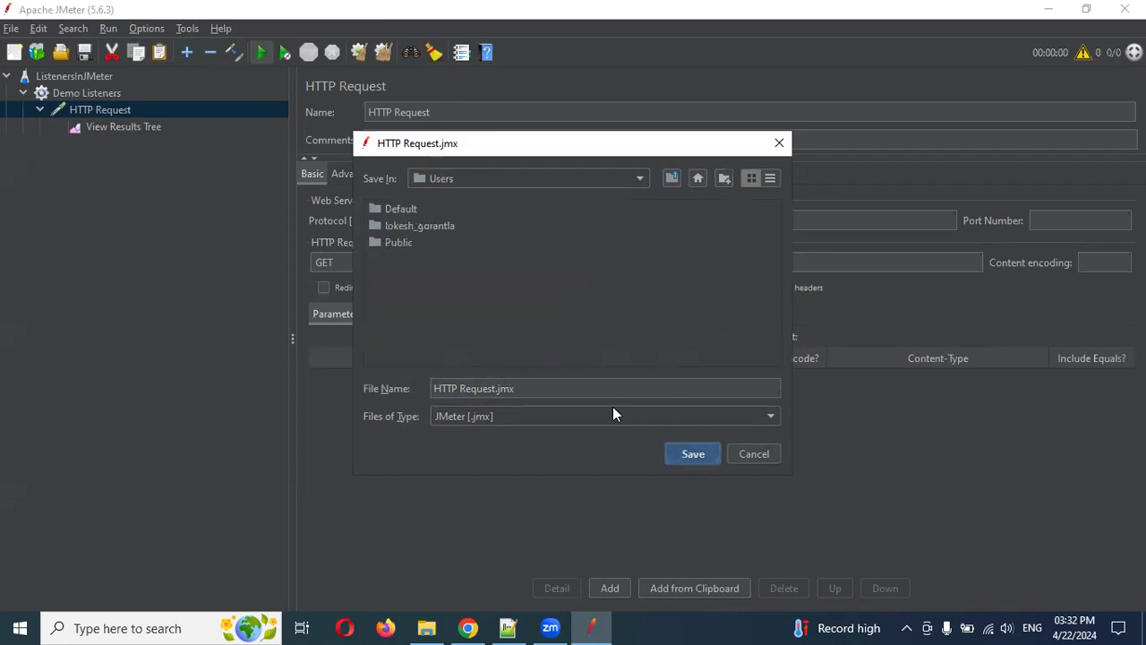
Step: Set the save location to the JMeter_Files folder inside the personal user folder's Documents
left_click(420, 229)
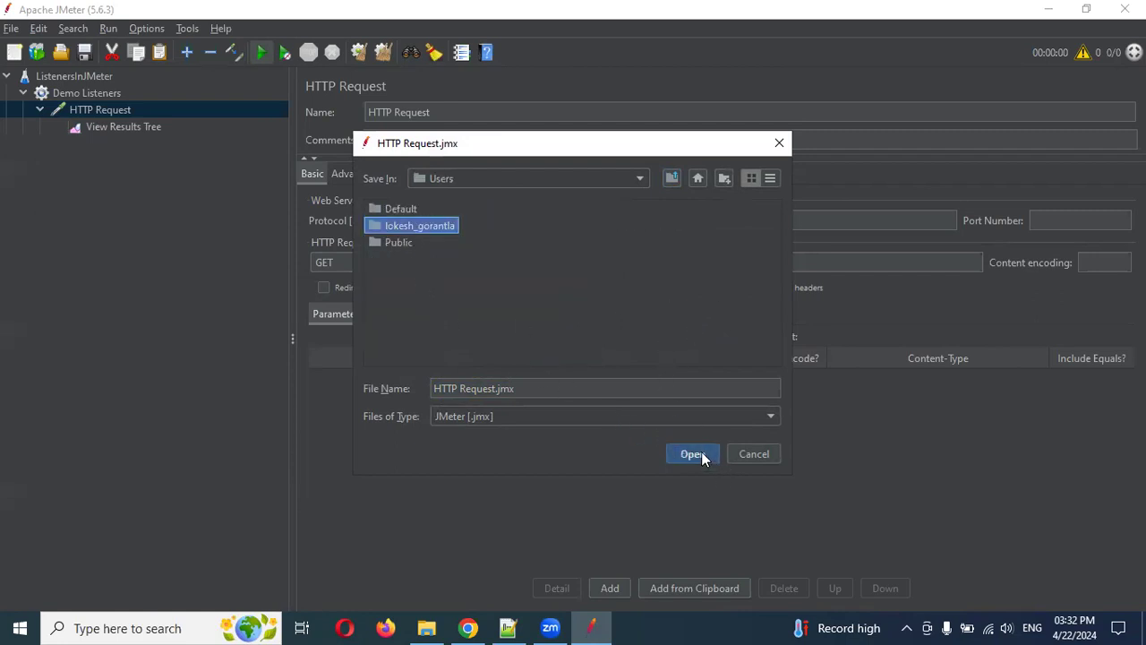
left_click(694, 456)
left_click(658, 326)
key("d")
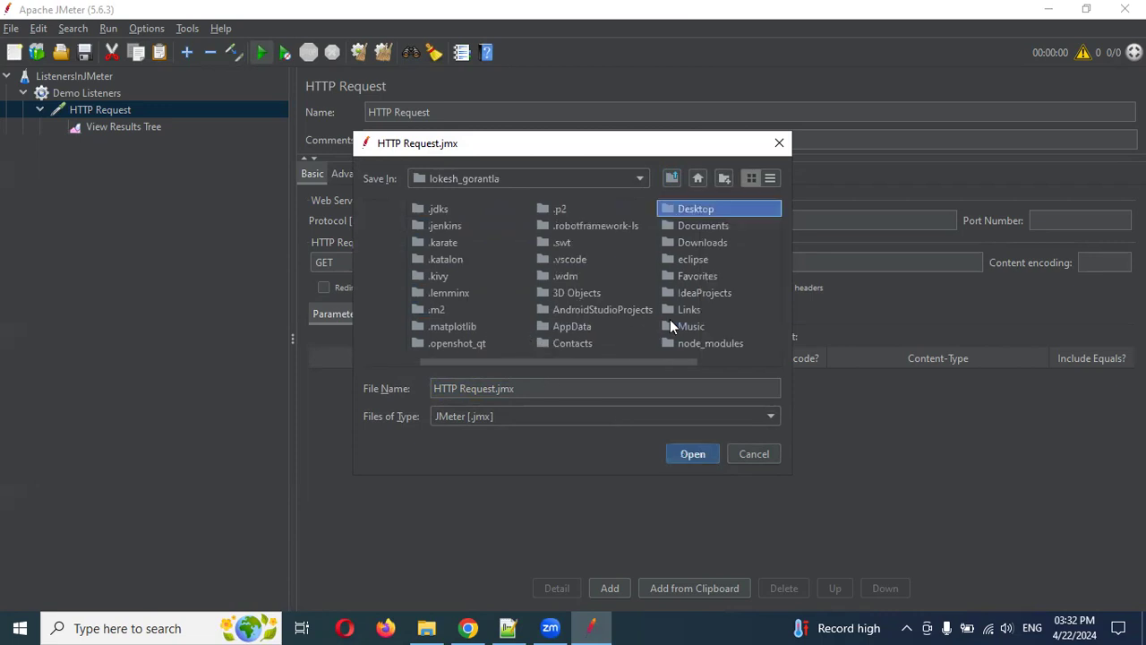
left_click(703, 225)
left_click(688, 453)
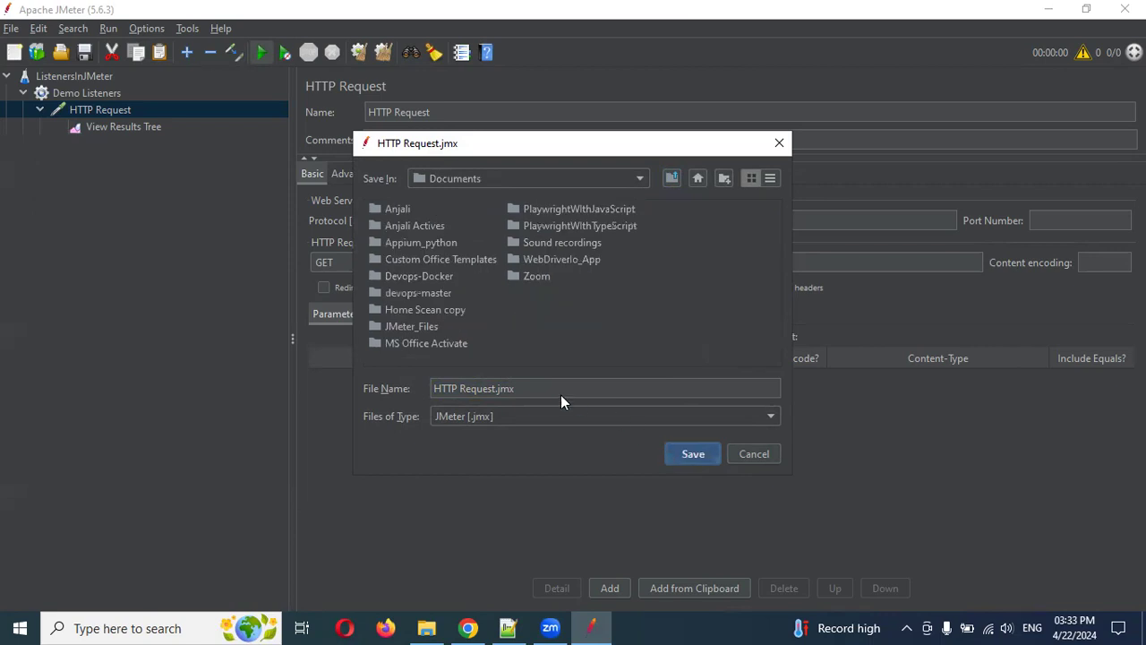
left_click(424, 326)
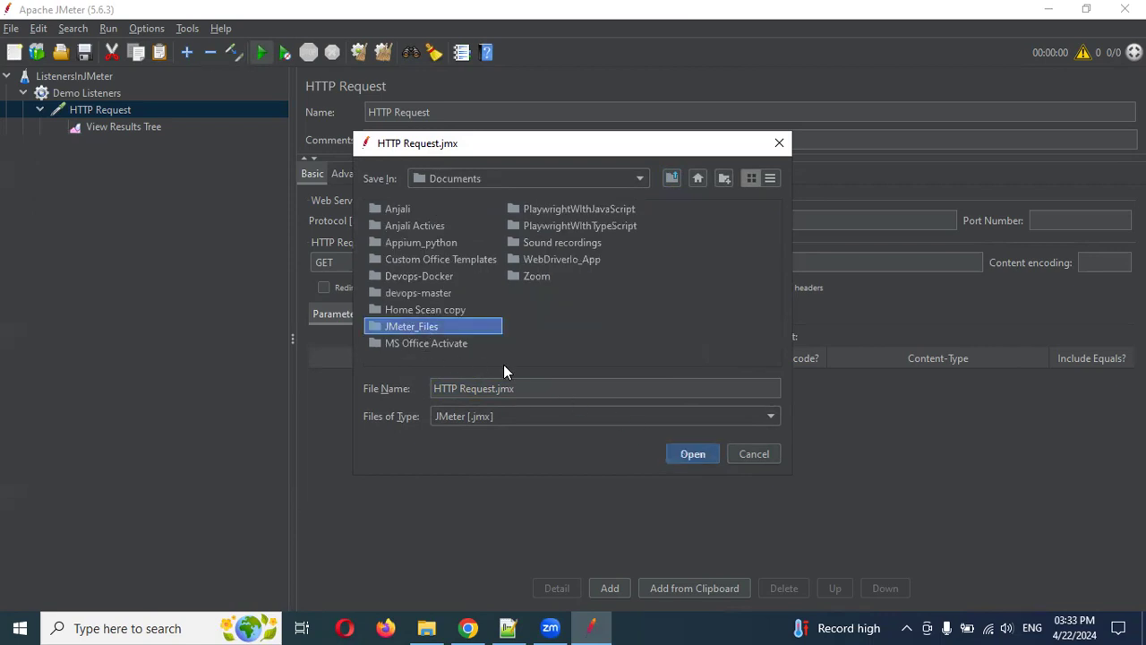
left_click(692, 454)
Step: Save the test plan in JMeter_Files under the file name ListenersDemo
left_click(522, 390)
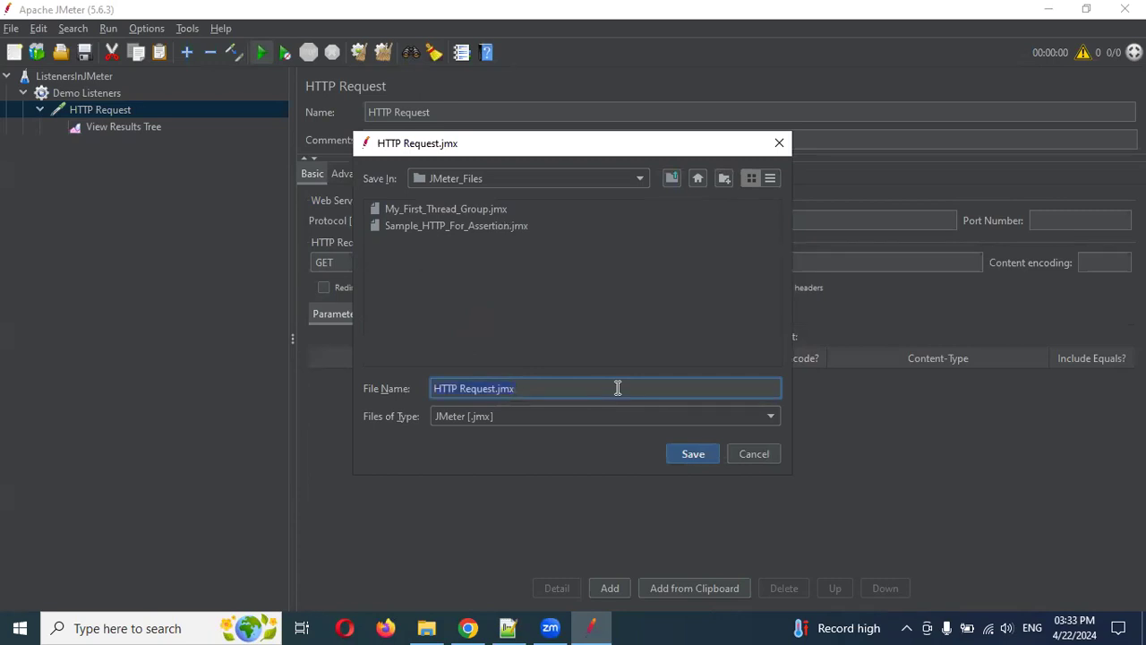
type("ListenersDemo")
left_click(707, 454)
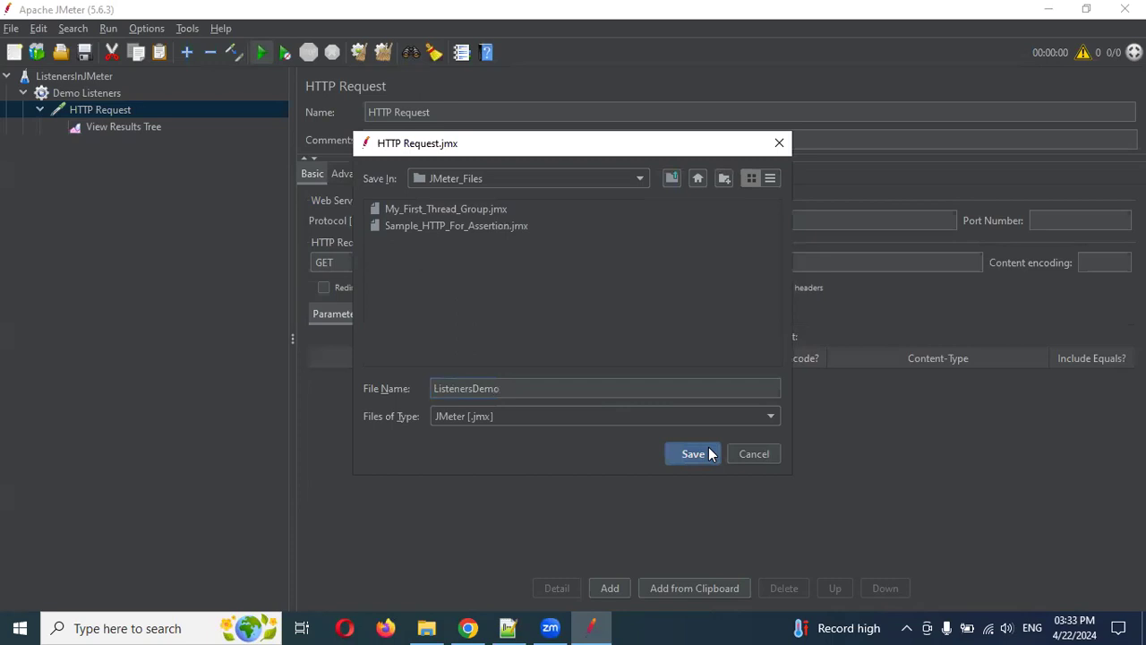
Step: Run the test and open the HTTP Request sample's result in the View Results Tree listener
left_click(262, 52)
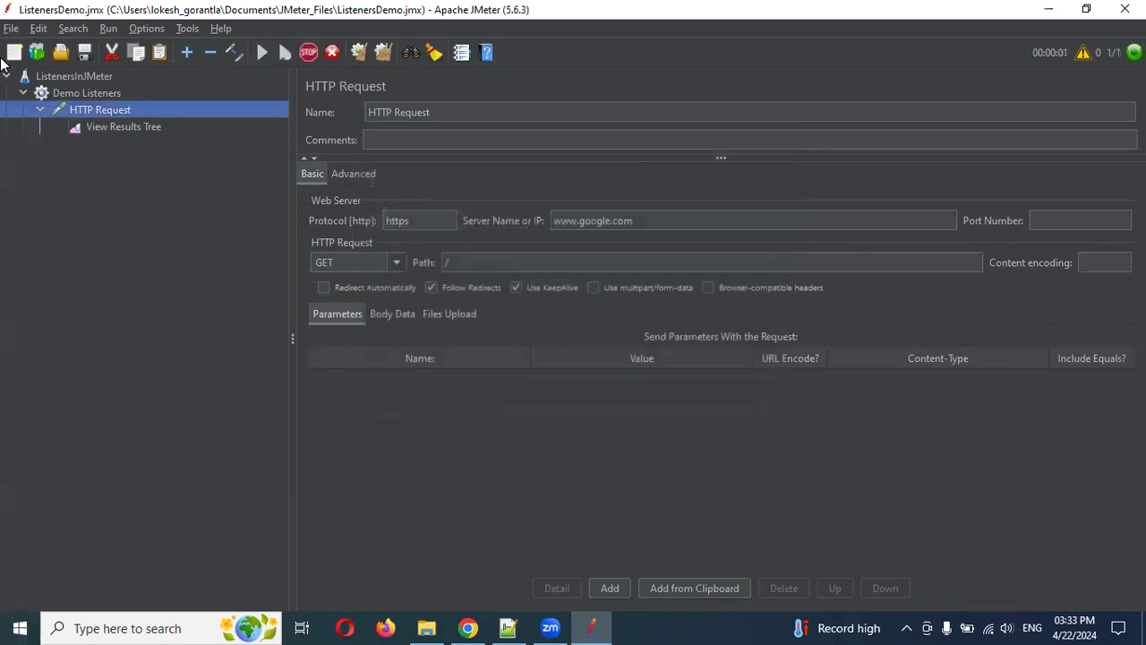
left_click(134, 129)
left_click(376, 279)
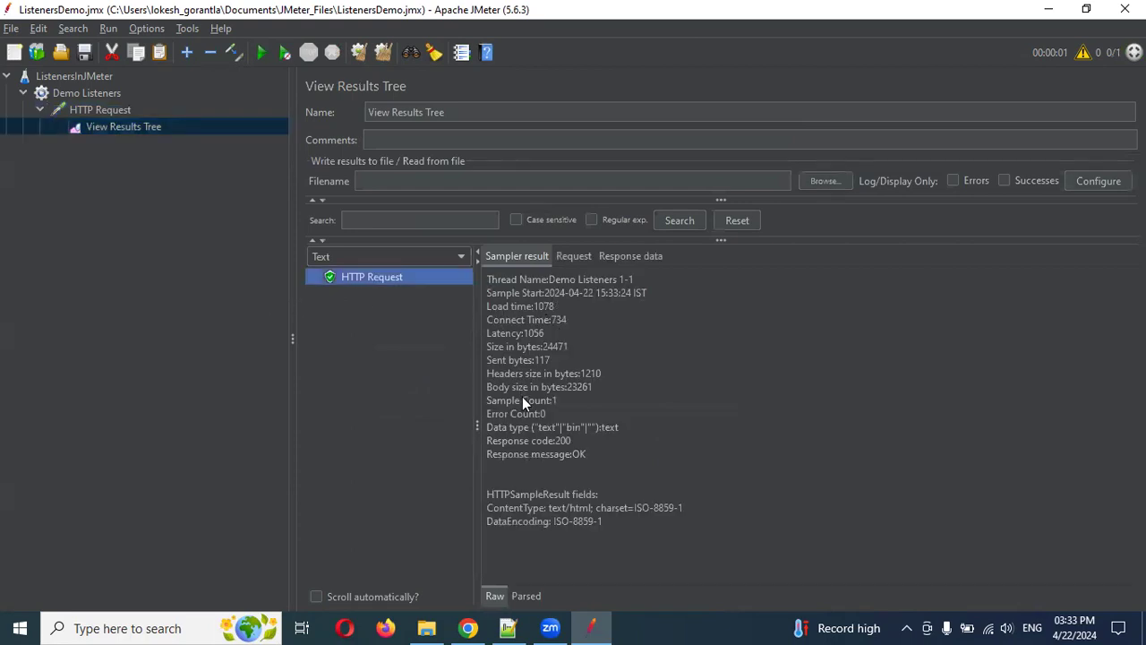
Step: Examine the sample's request body and headers, response data and sampler result in the View Results Tree
left_click(584, 259)
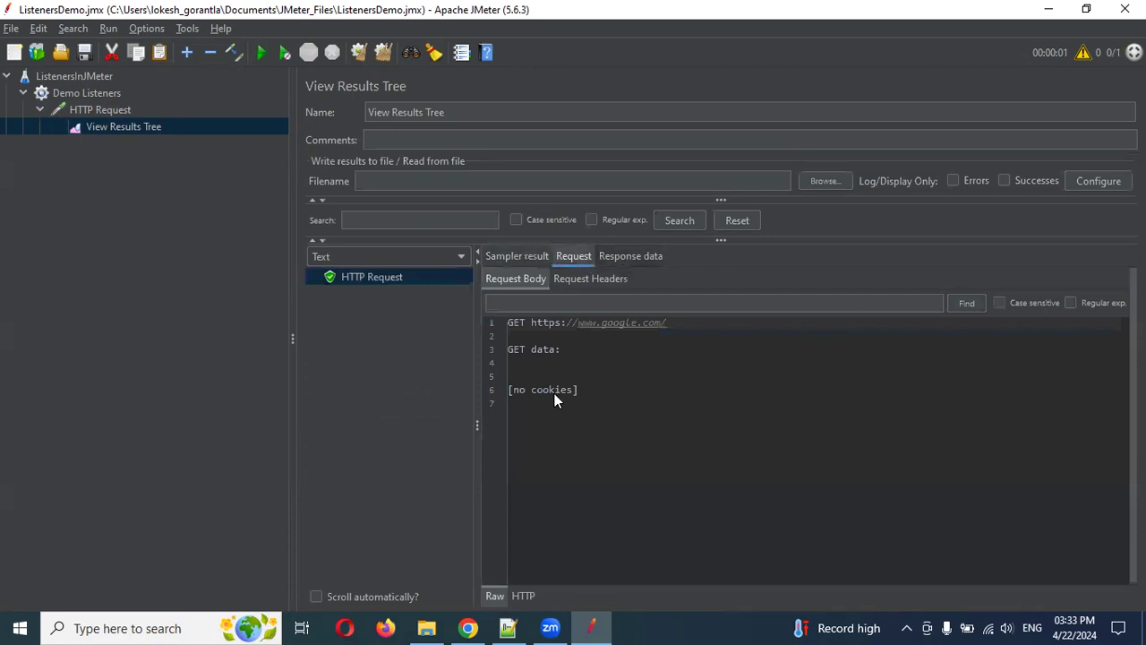
left_click(590, 281)
left_click(525, 281)
left_click(525, 260)
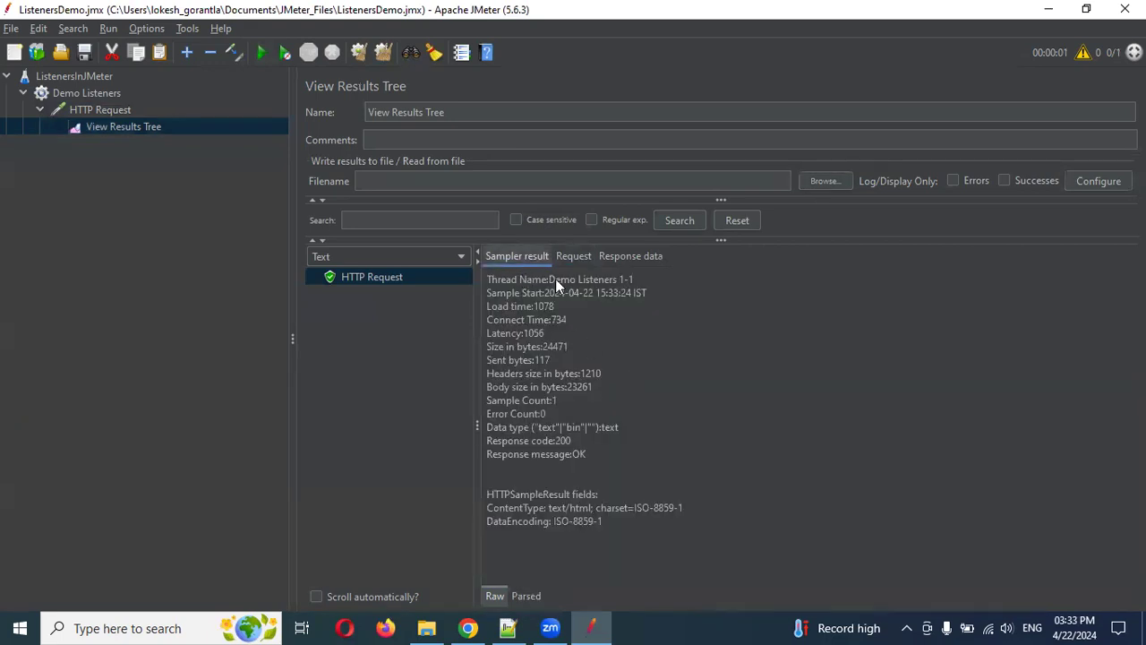
left_click(571, 255)
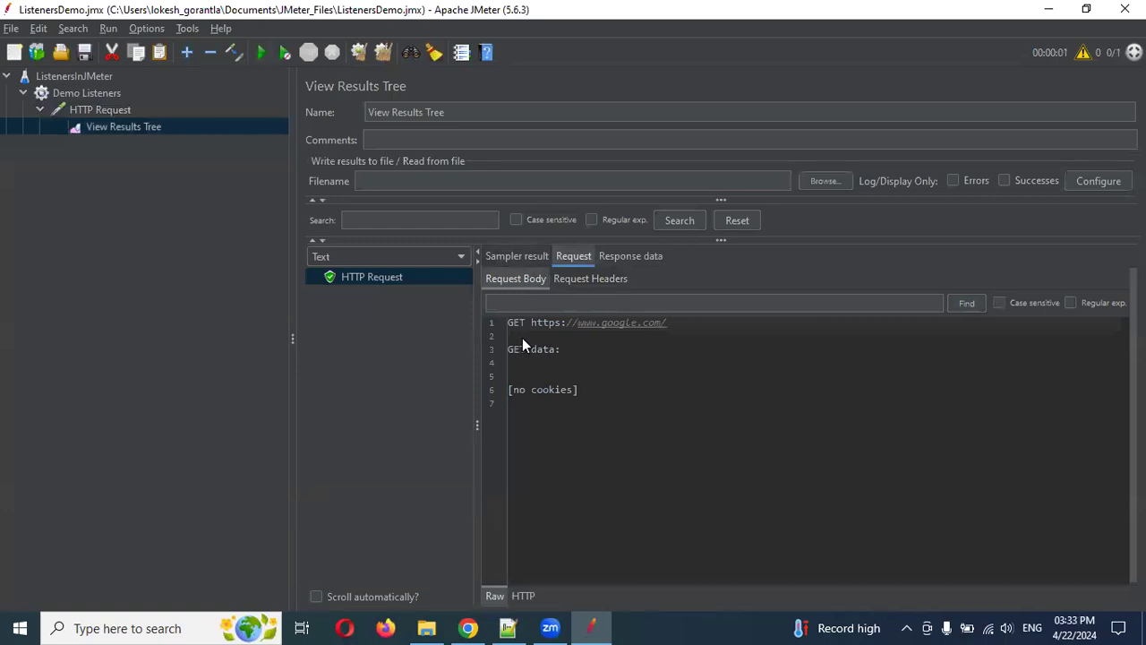
left_click(390, 280)
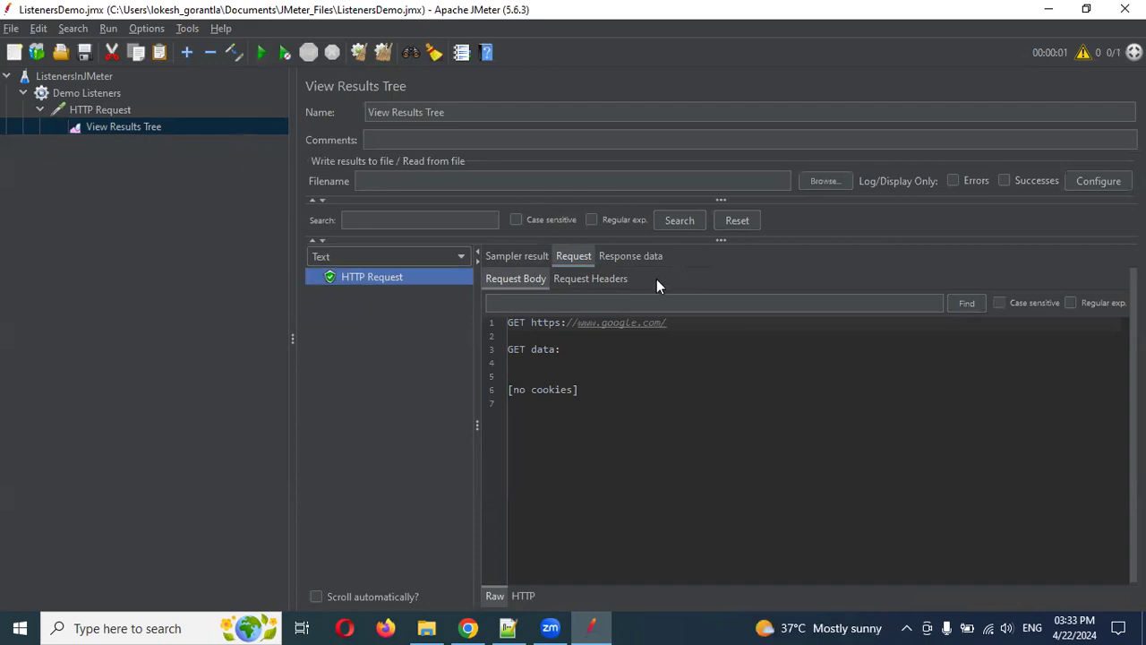
left_click(638, 261)
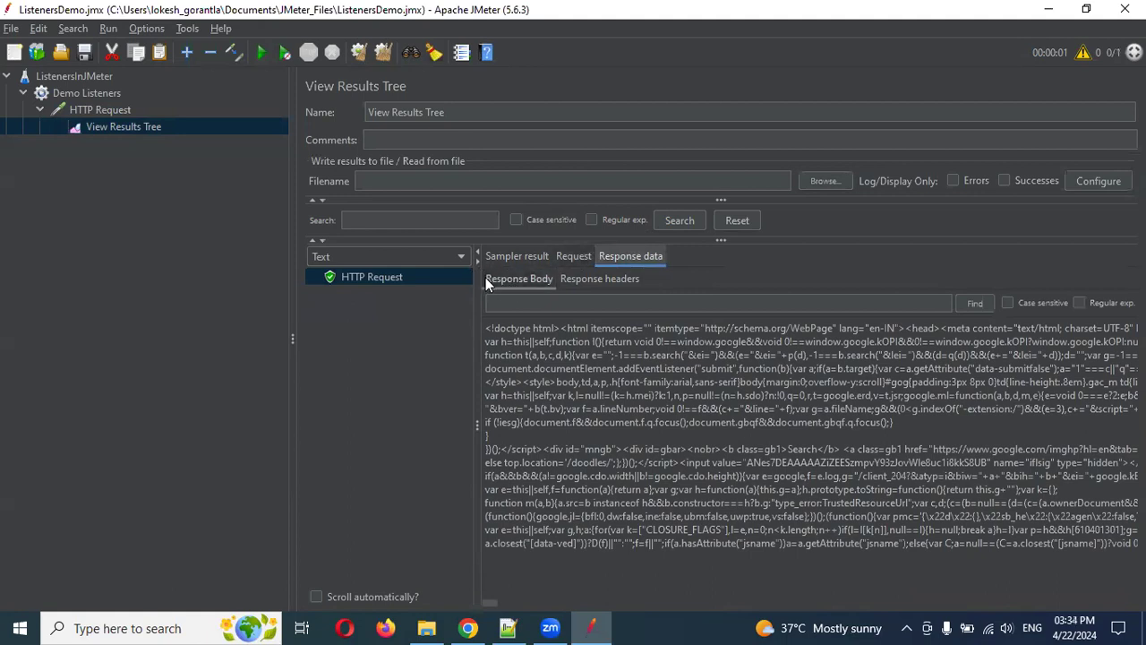
left_click(575, 258)
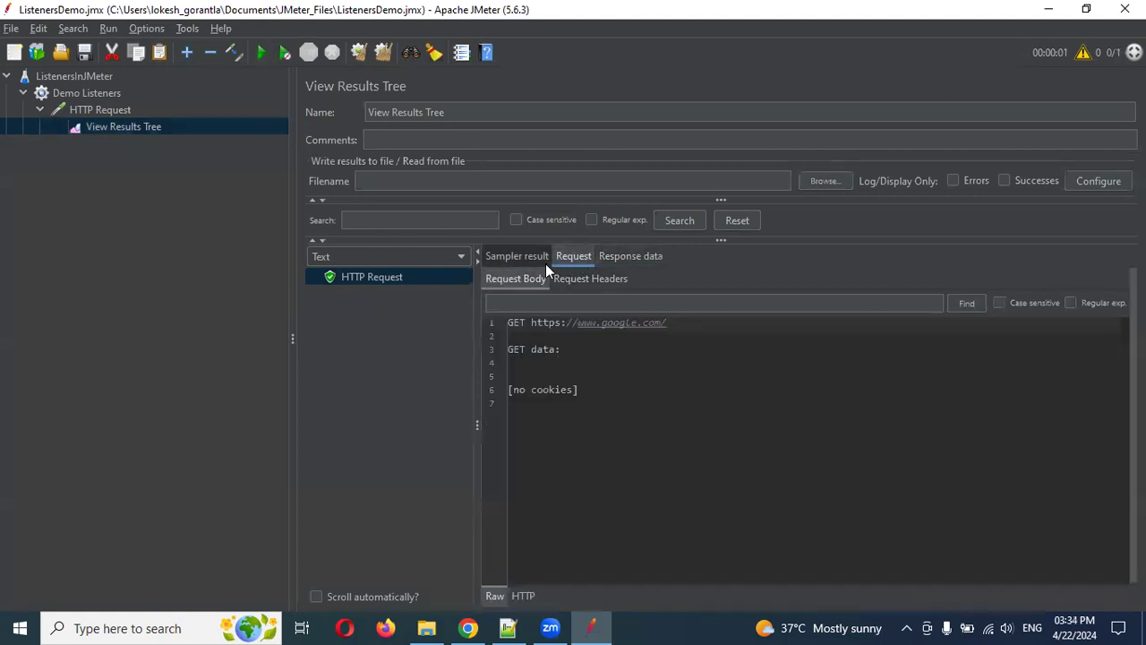
left_click(524, 260)
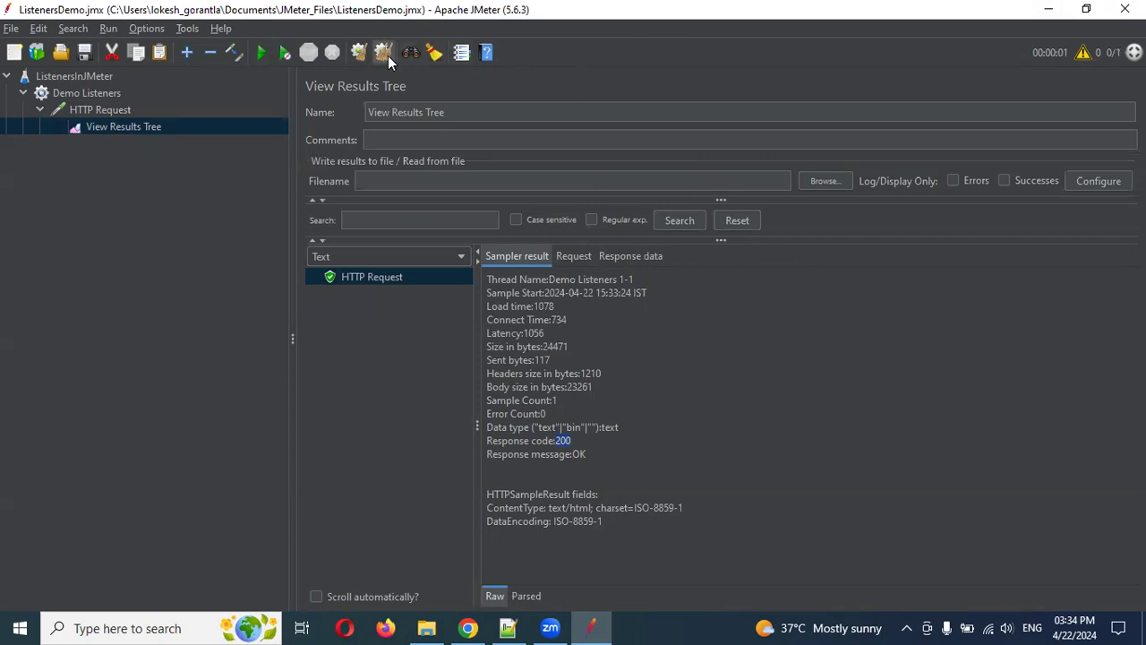
Step: Add a View Results in Table listener to the HTTP Request sampler
right_click(94, 111)
mouse_move(198, 123)
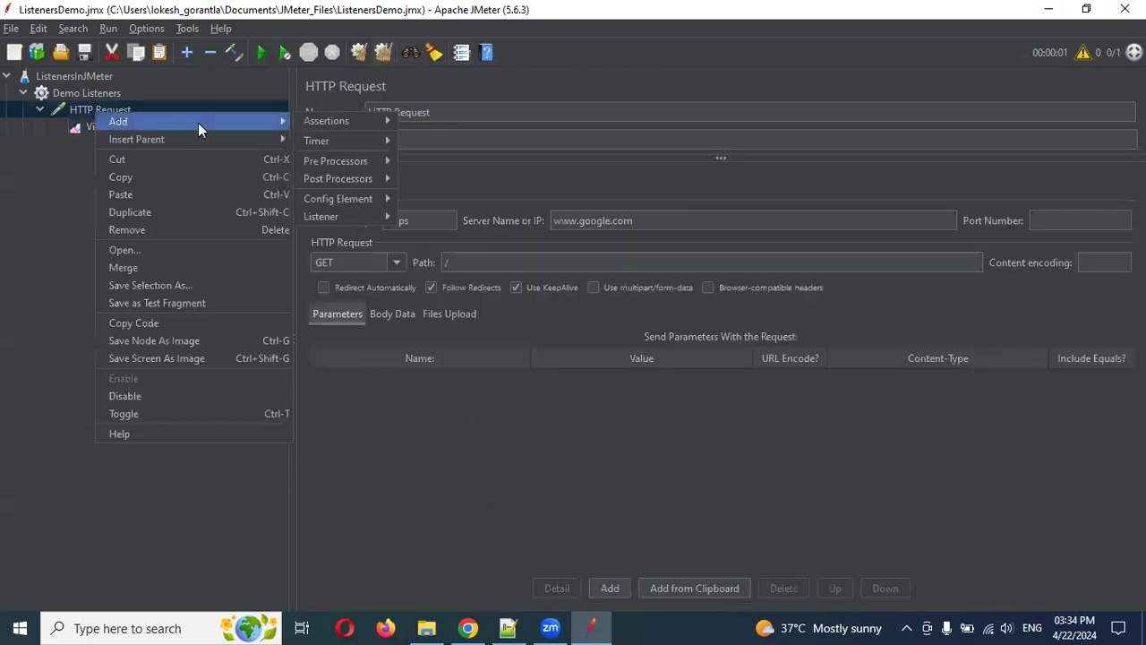
mouse_move(359, 219)
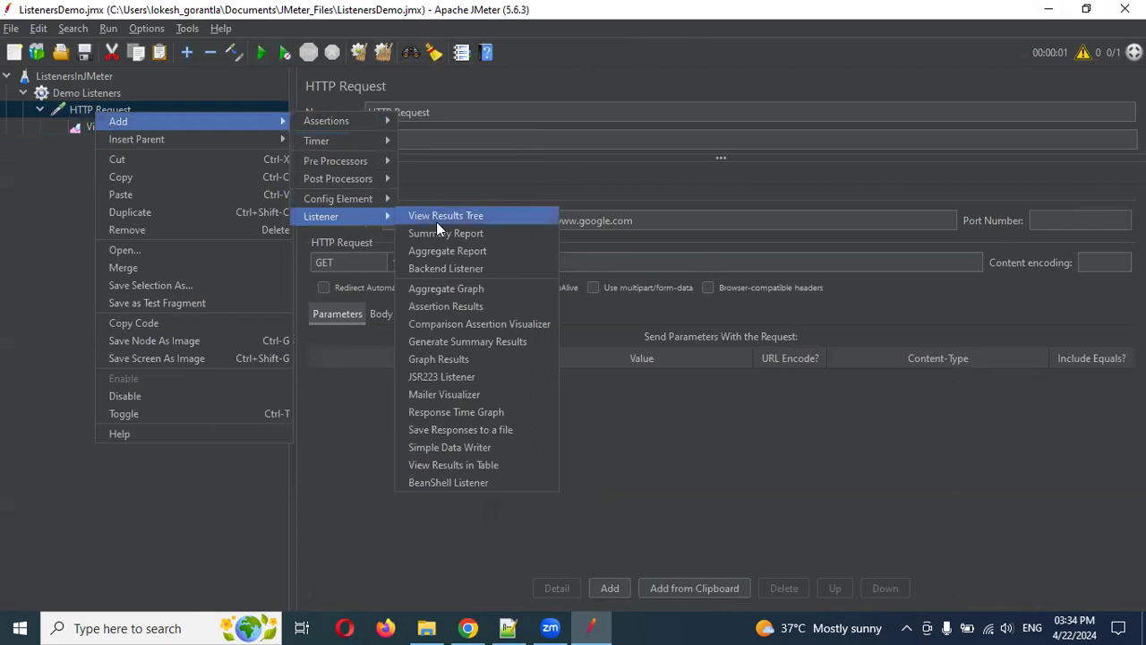
left_click(475, 464)
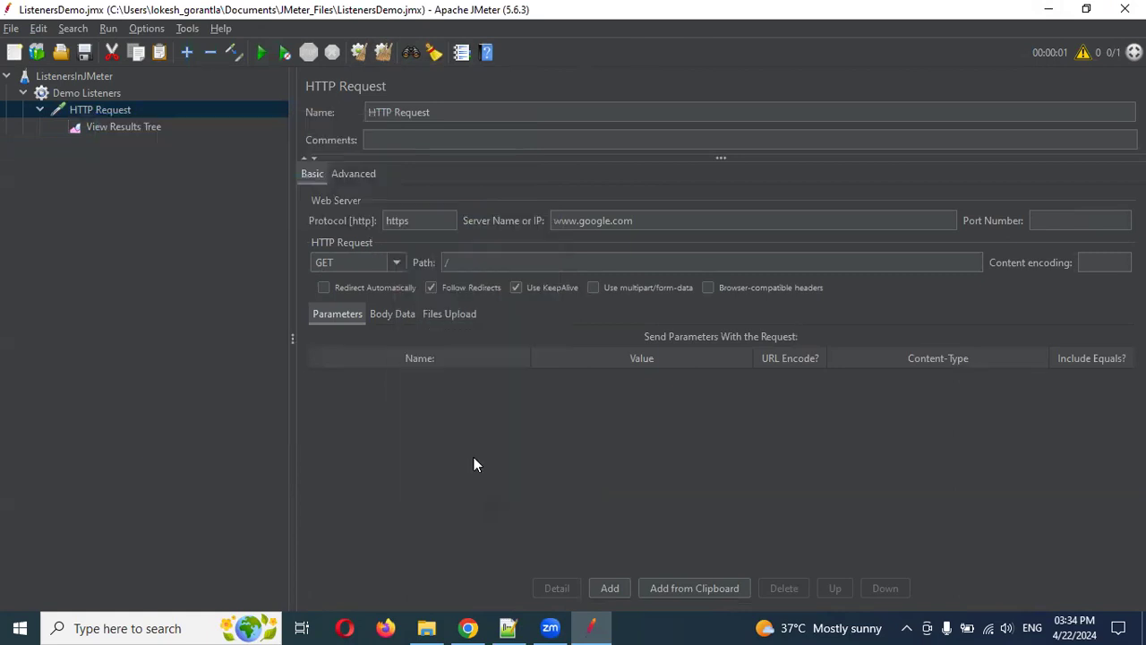
left_click(402, 276)
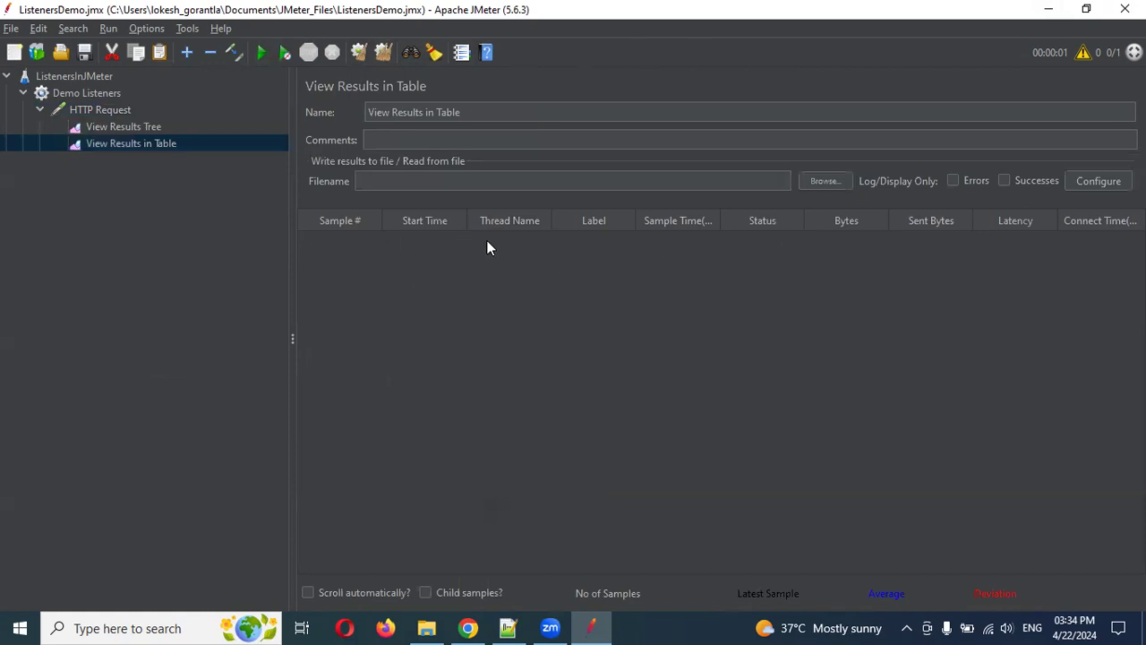
Step: Run the test again and compare the HTTP Request sample's details in View Results in Table and View Results Tree
left_click(256, 53)
left_click(499, 247)
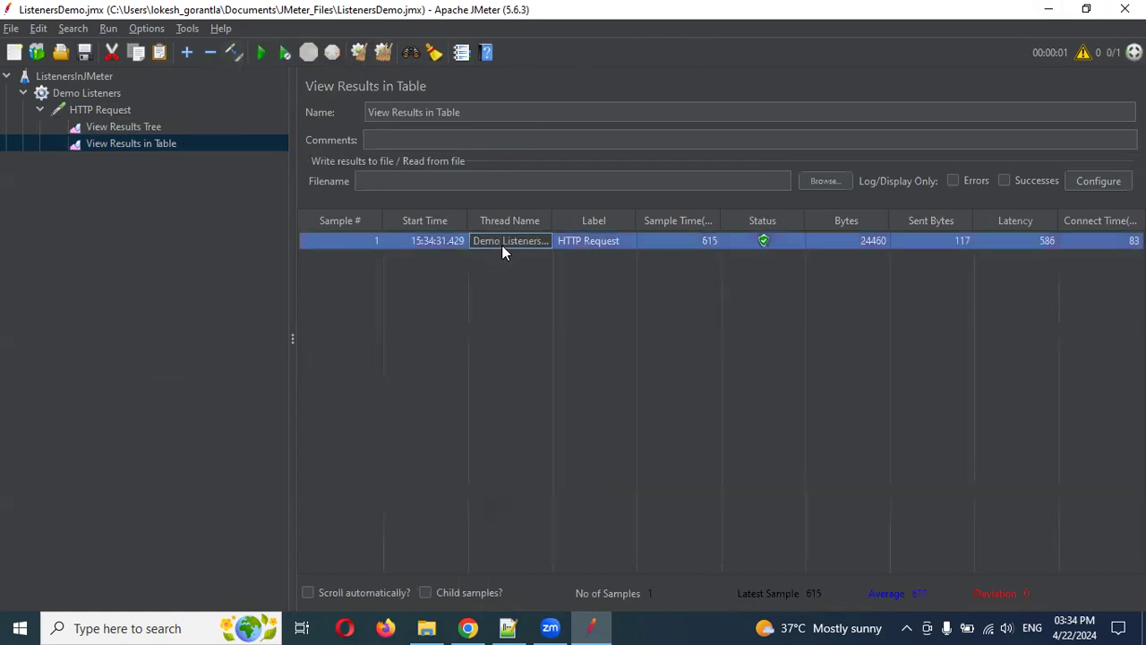
left_click(668, 244)
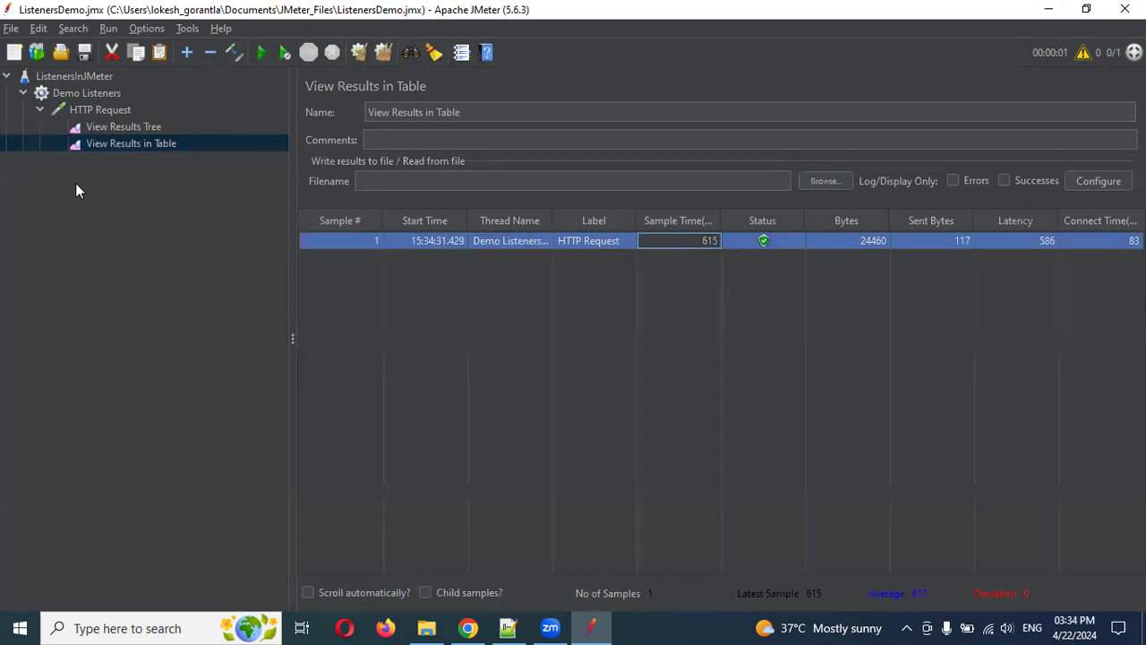
left_click(154, 129)
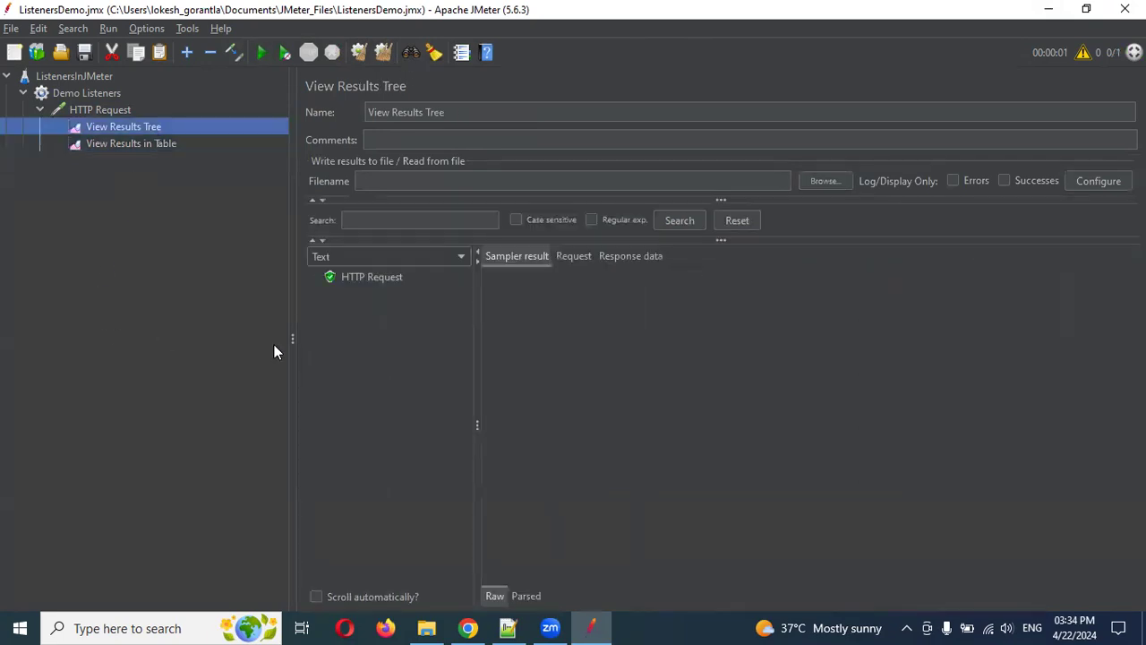
left_click(368, 278)
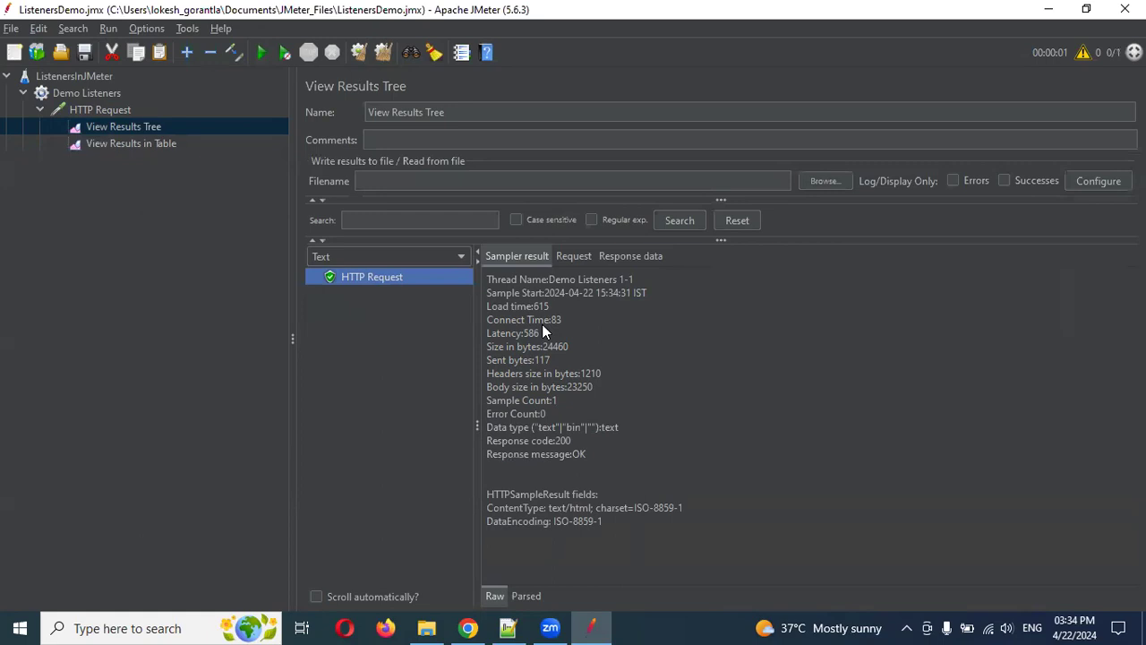
Step: Set the Demo Listeners thread group's ramp-up period to 10 seconds
left_click(99, 108)
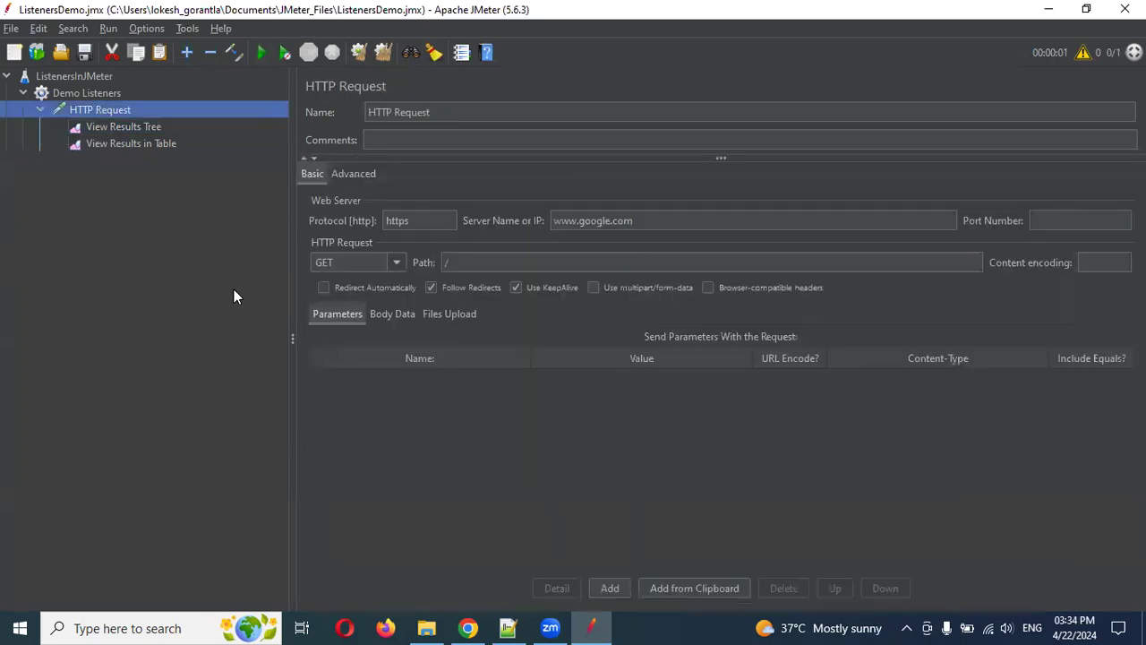
left_click(104, 93)
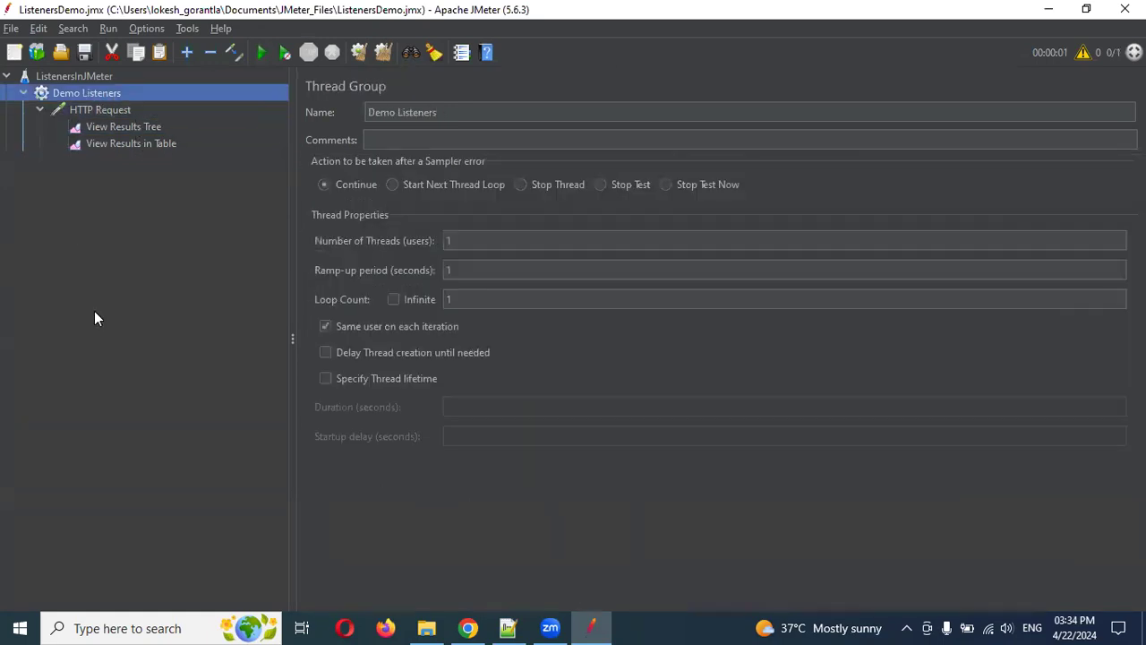
left_click(462, 269)
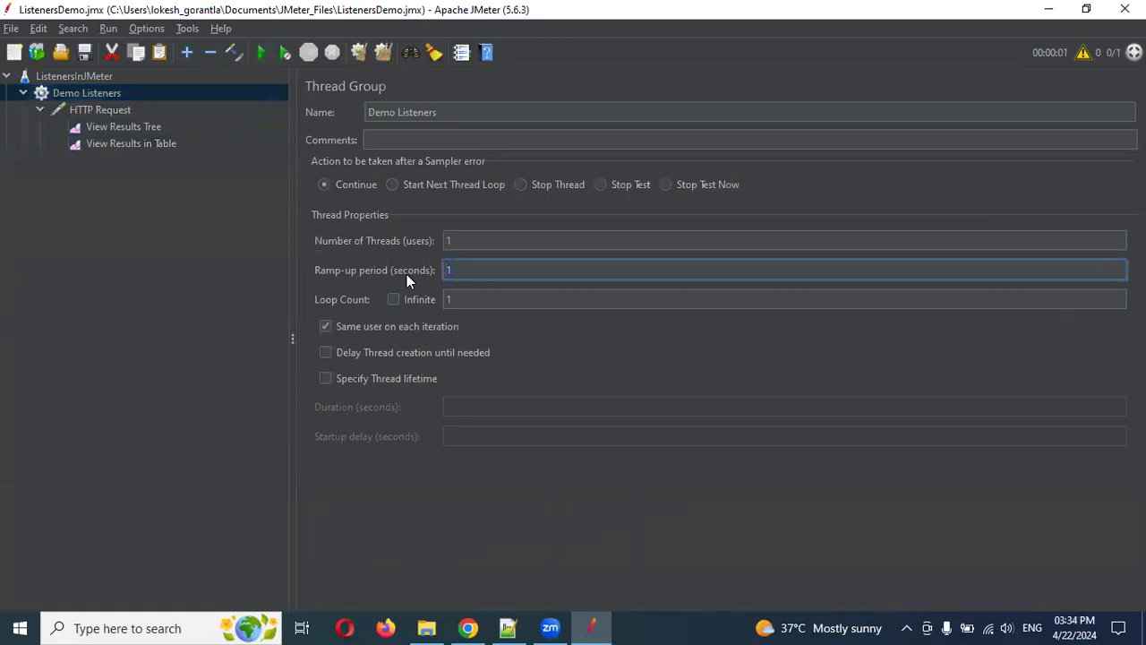
type("0")
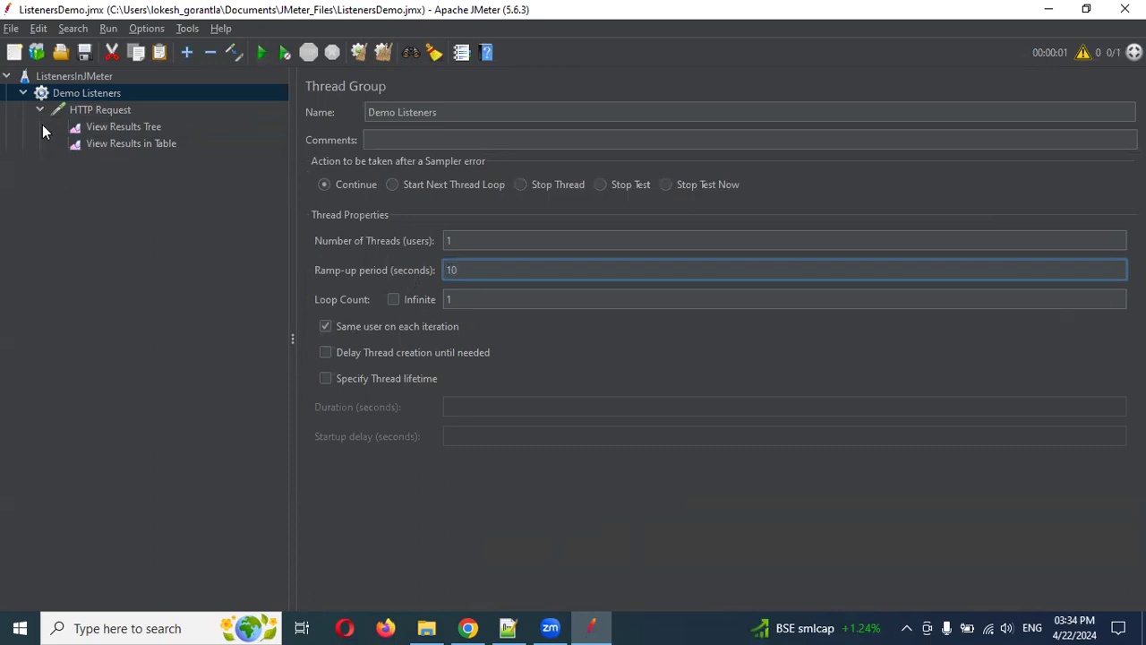
left_click(94, 90)
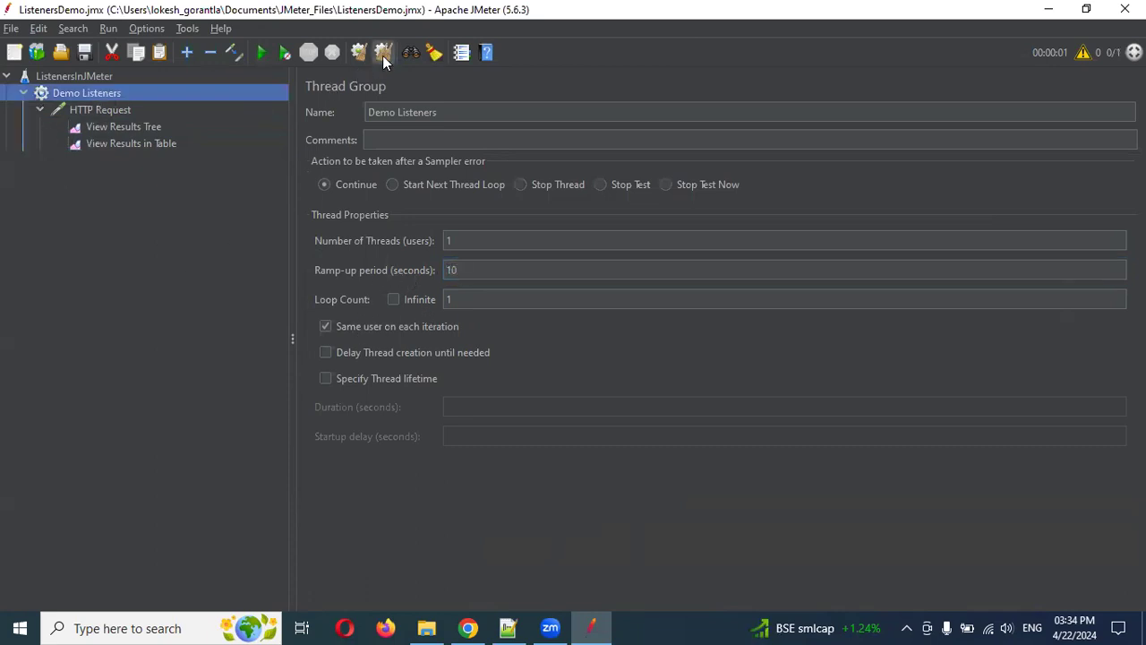
Step: Run the test with the new ramp-up period and check the results in both the table and tree listeners
left_click(262, 52)
left_click(126, 145)
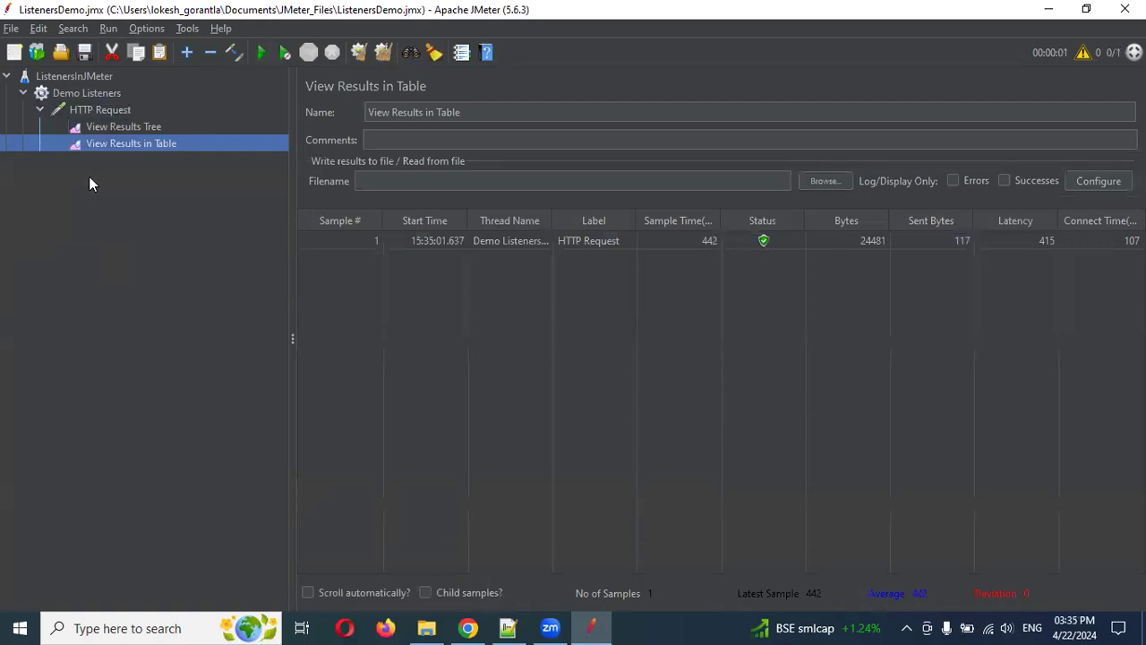
left_click(105, 127)
left_click(126, 143)
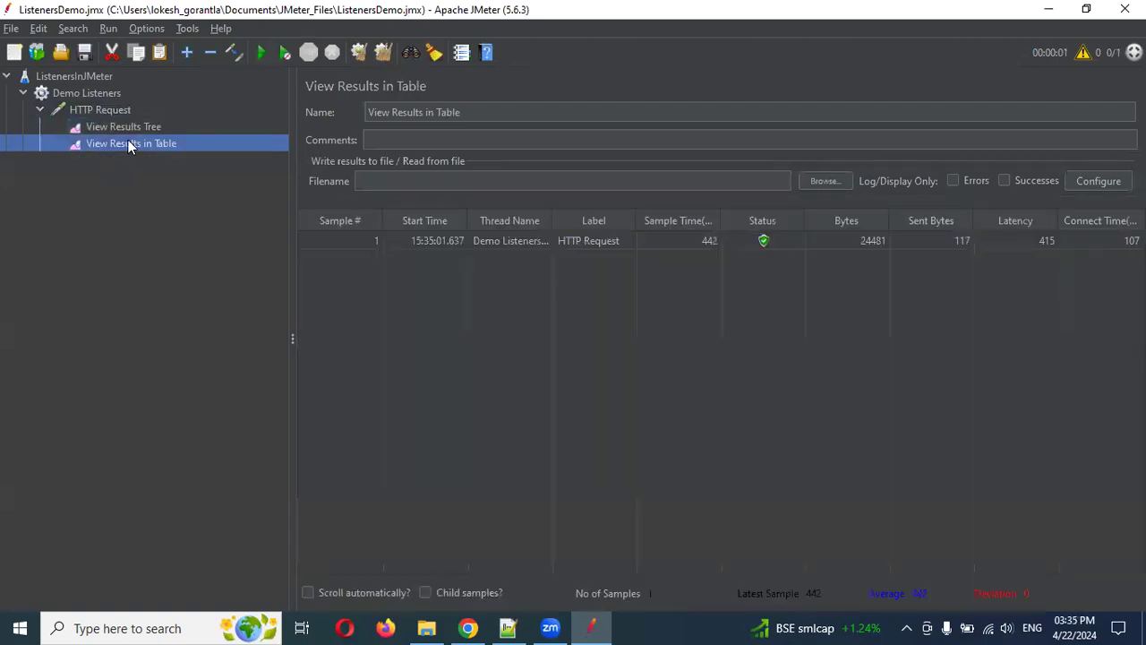
Step: Set the Demo Listeners thread group to 10 threads, a 1-second ramp-up period and a loop count of 2
left_click(105, 109)
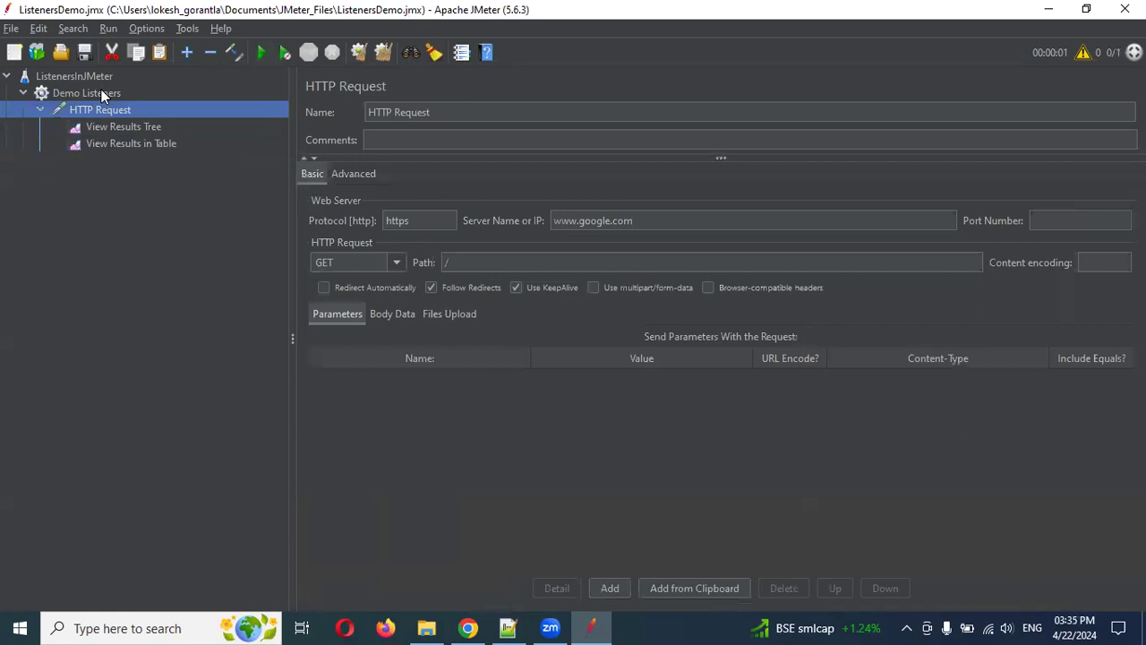
left_click(101, 90)
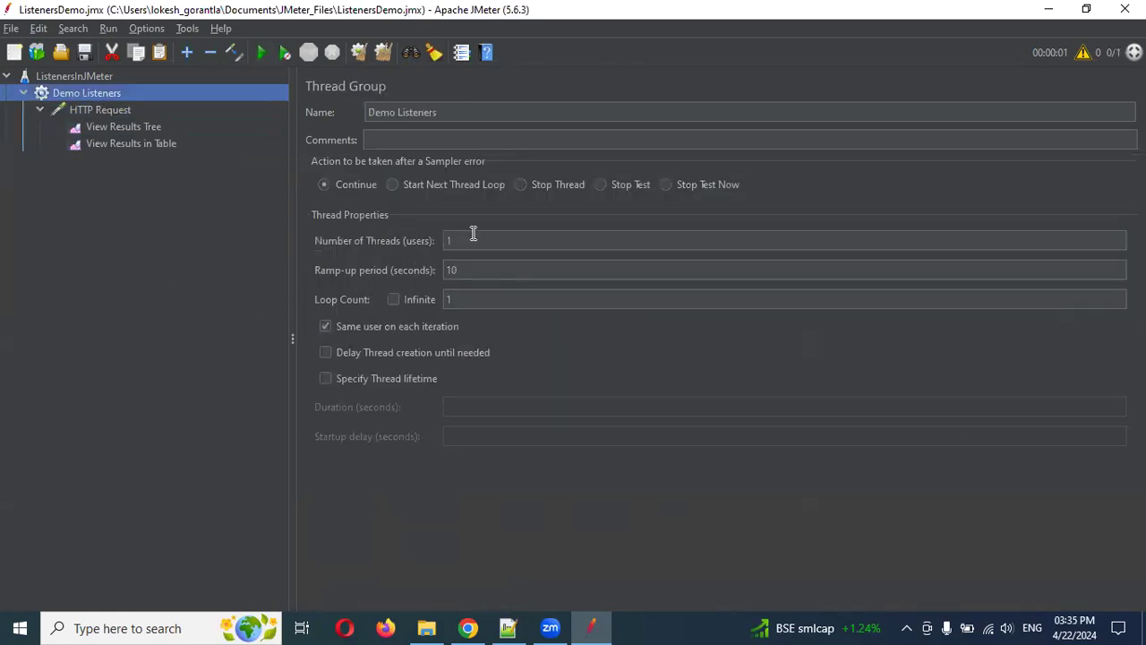
left_click(465, 275)
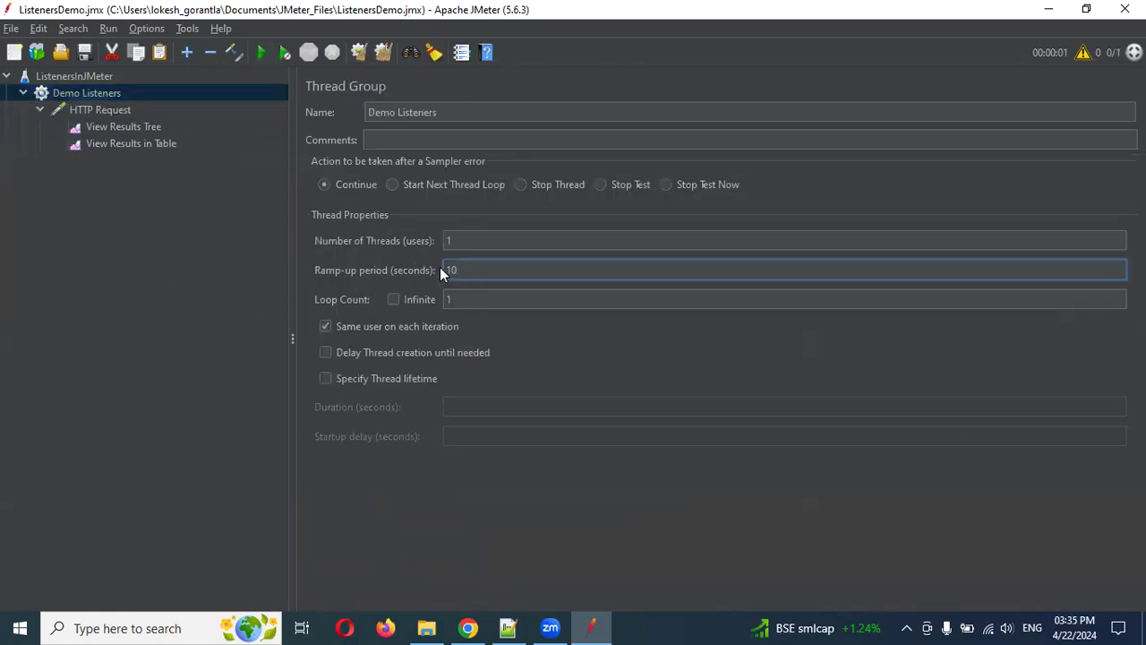
left_click(459, 242)
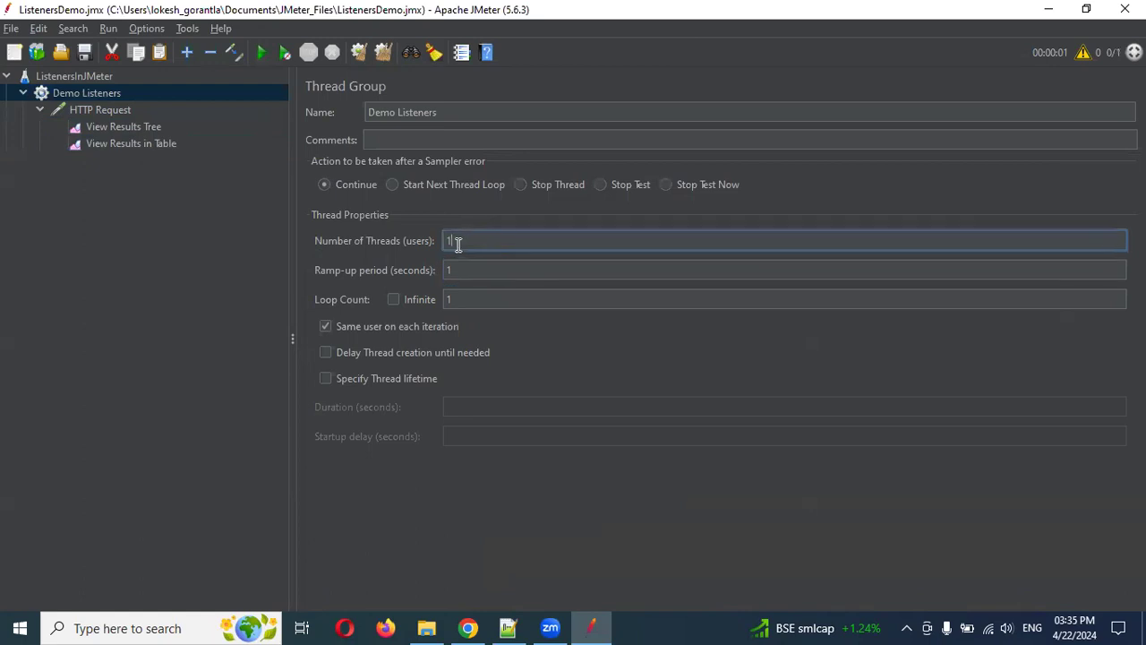
type("0")
left_click(450, 299)
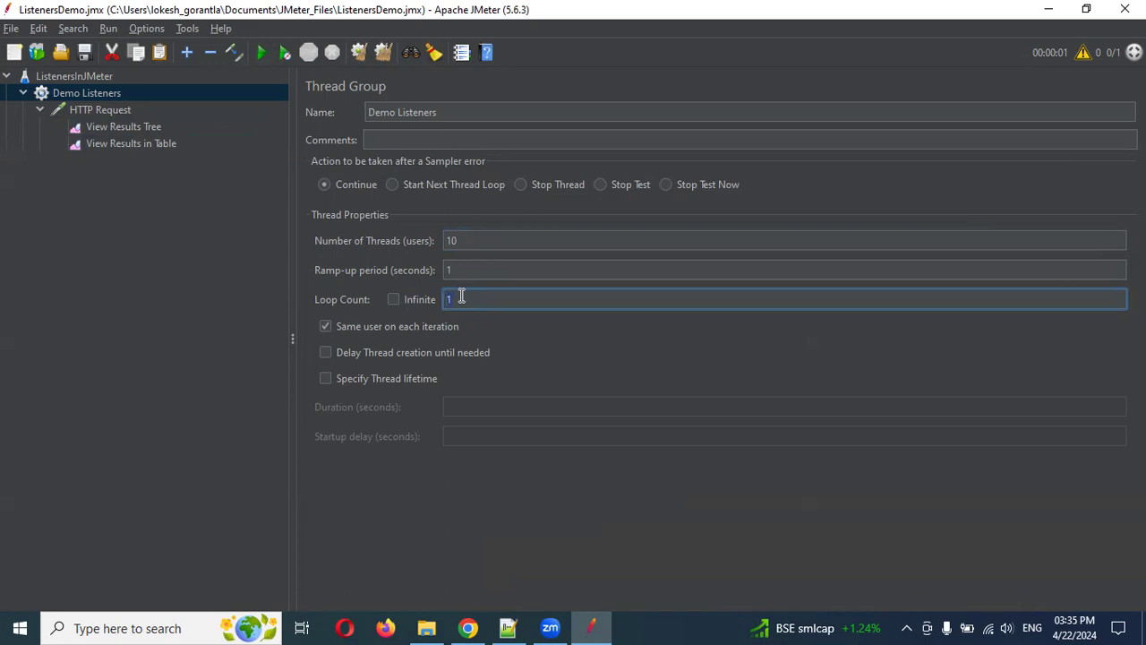
key("Delete")
type("2")
Step: Run the test with the new thread settings and check the samples in View Results Tree and View Results in Table
left_click(260, 53)
left_click(150, 128)
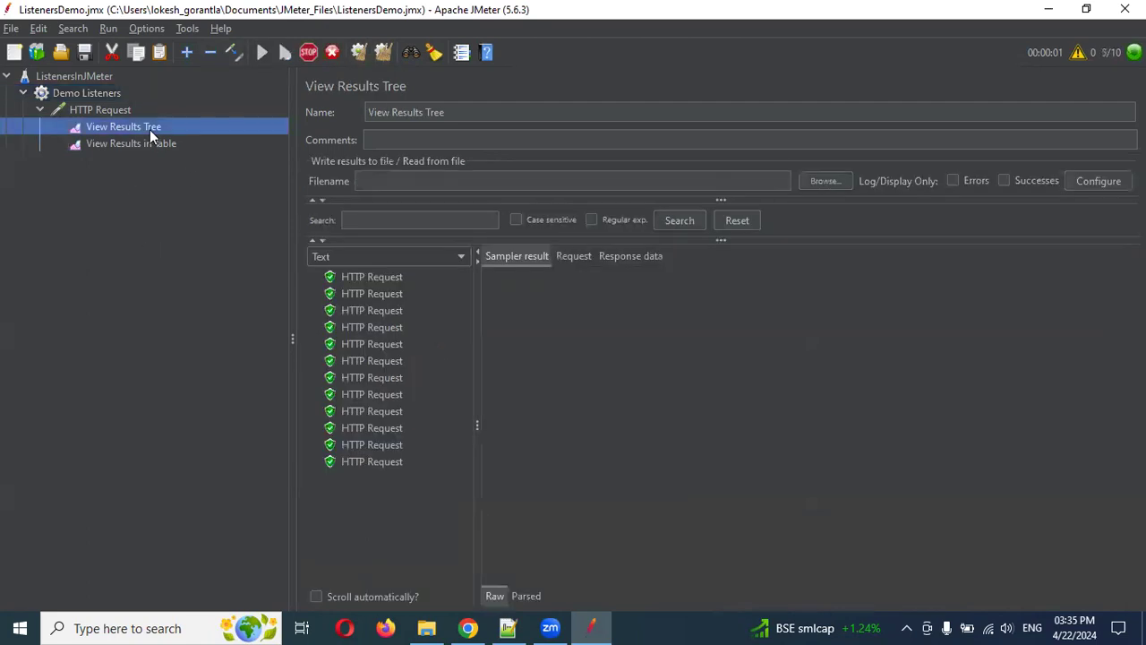
left_click(160, 144)
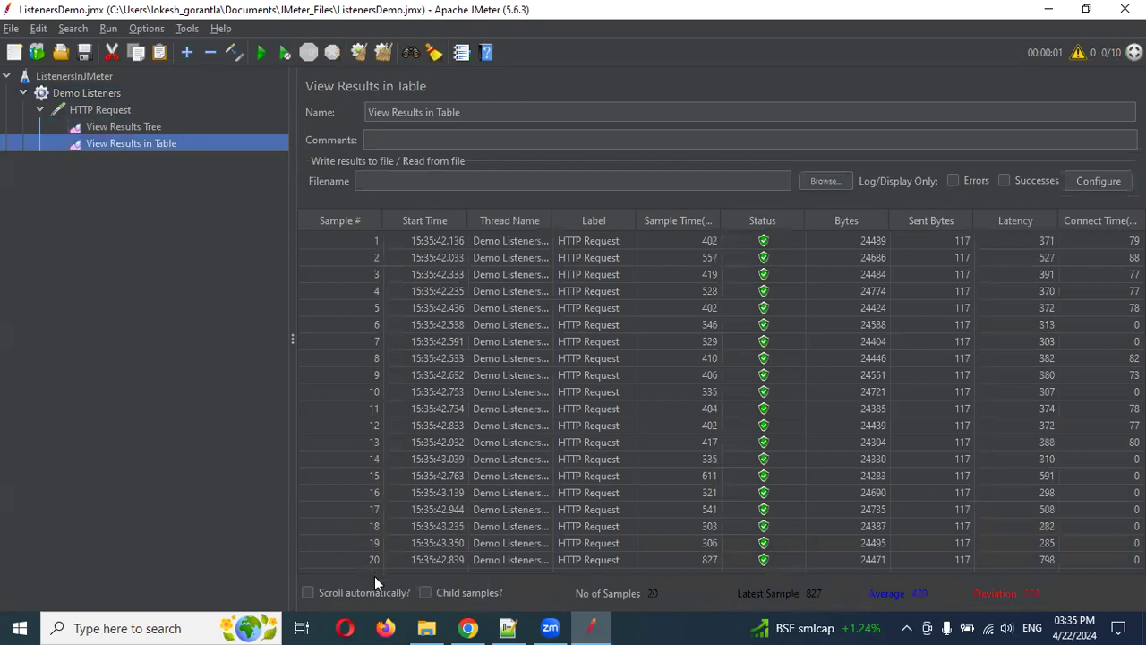
left_click_drag(373, 557, 381, 240)
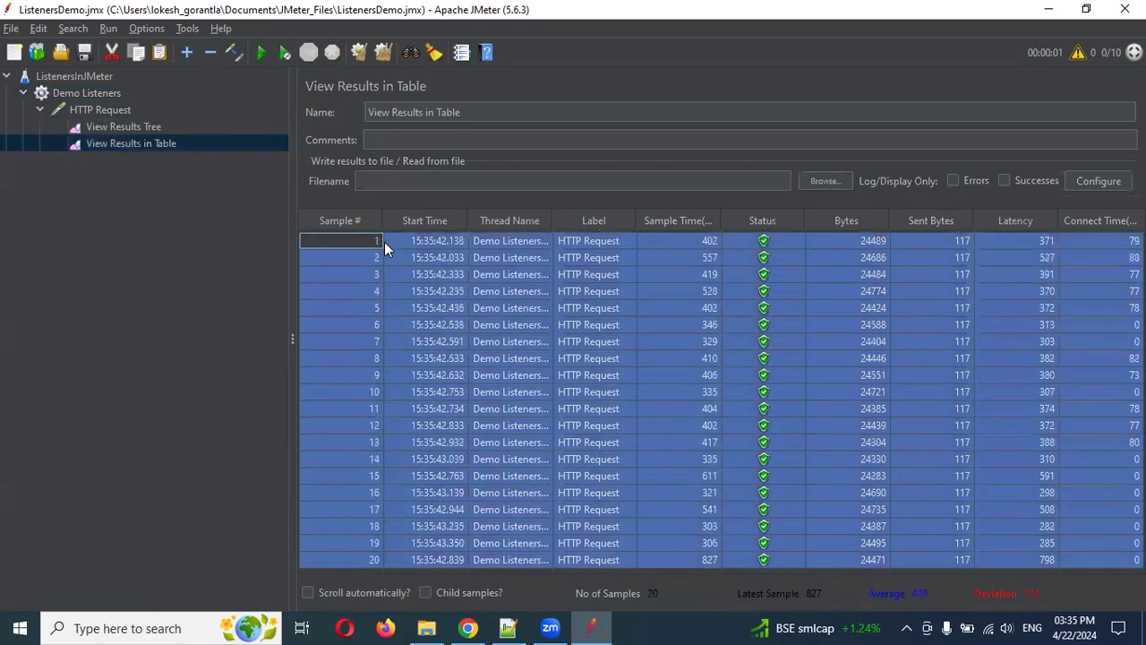
left_click(513, 391)
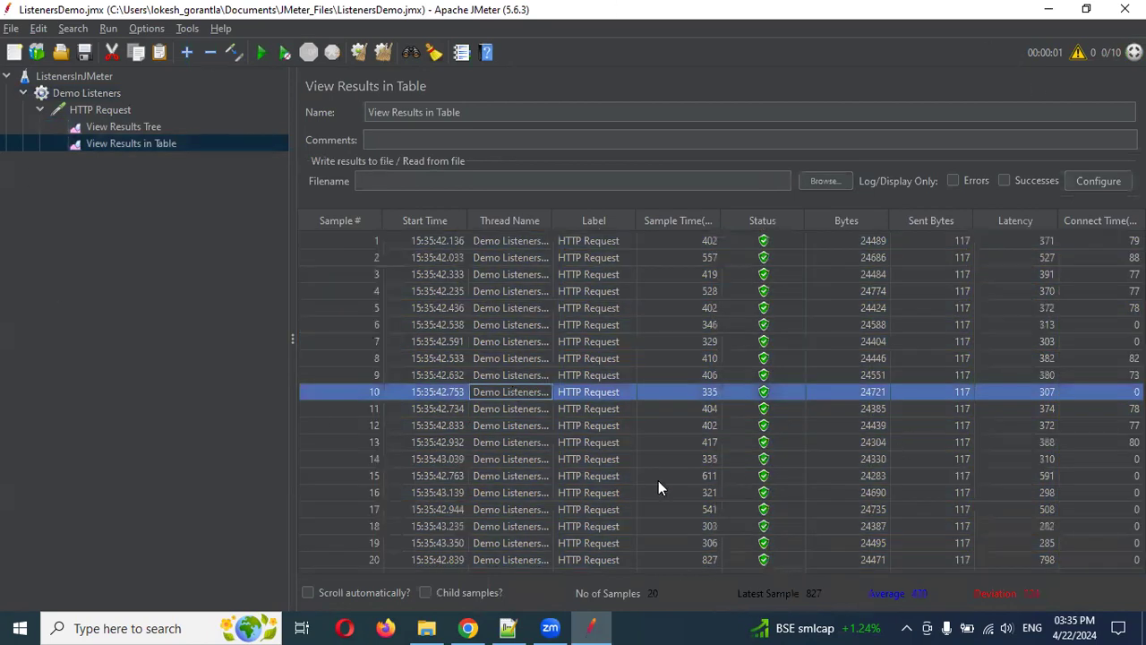
left_click(593, 476)
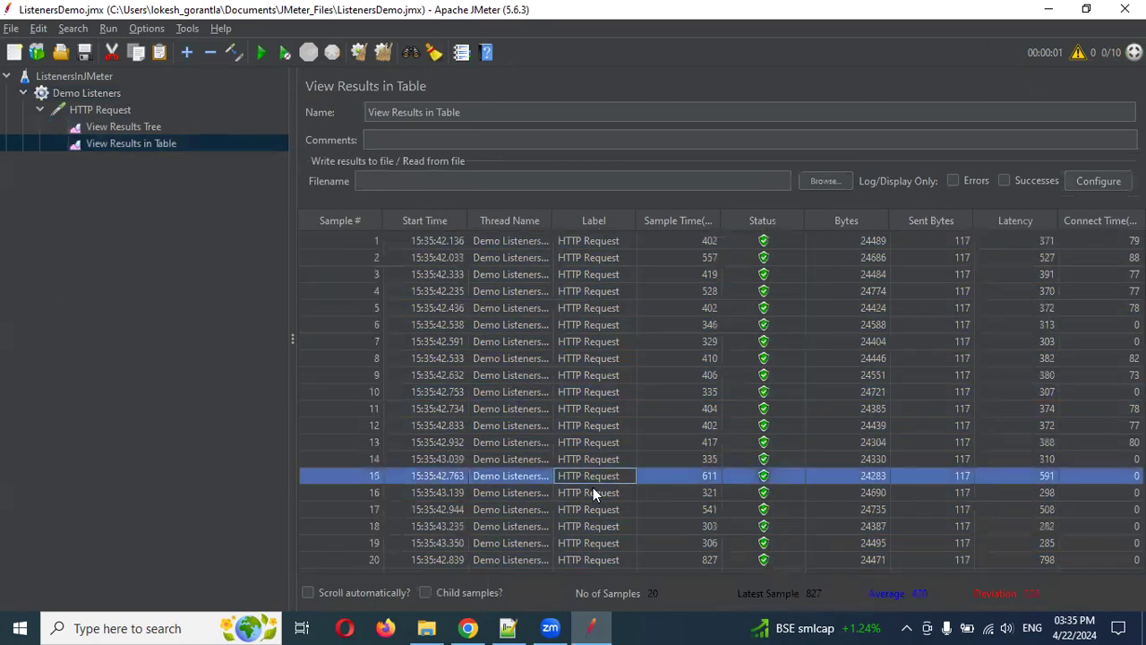
Step: Sort the View Results in Table samples by sample time in descending order, then in ascending order
left_click(685, 222)
left_click(680, 215)
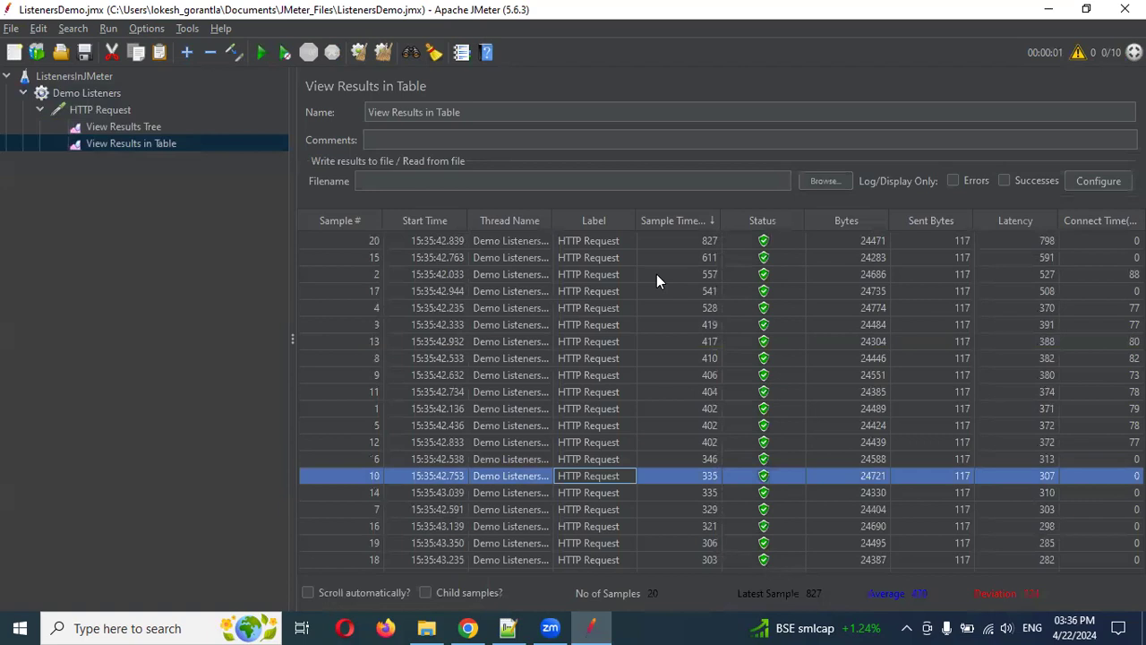
left_click(712, 222)
left_click(712, 222)
left_click(712, 224)
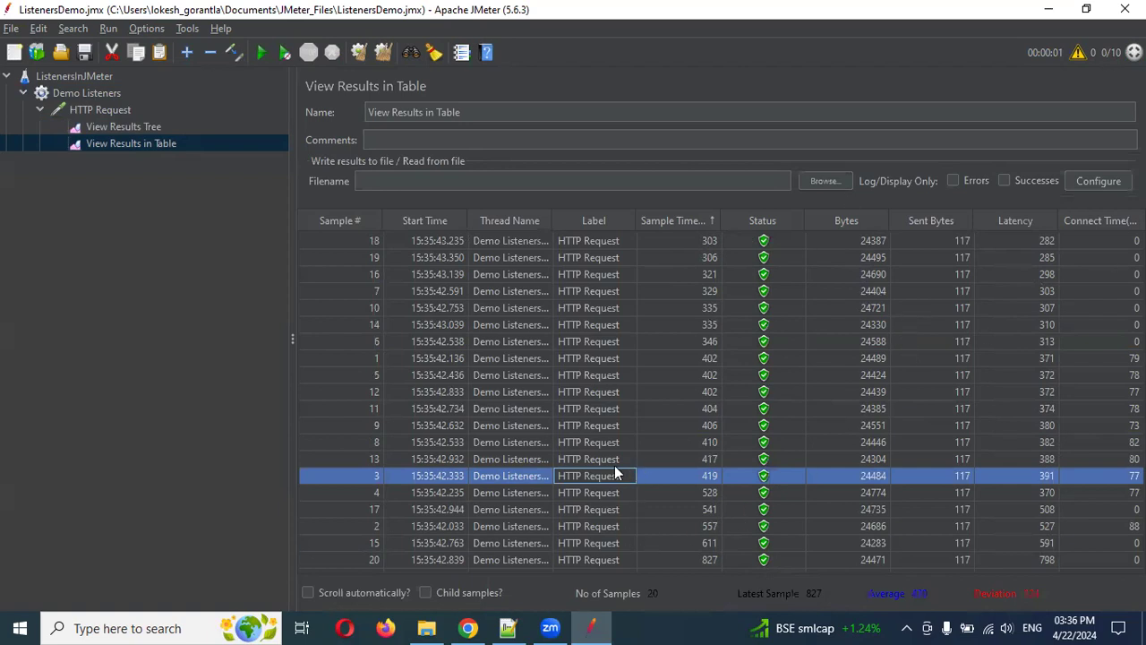
Step: Inspect the second HTTP Request's sampler result in View Results Tree and return to View Results in Table
left_click(112, 128)
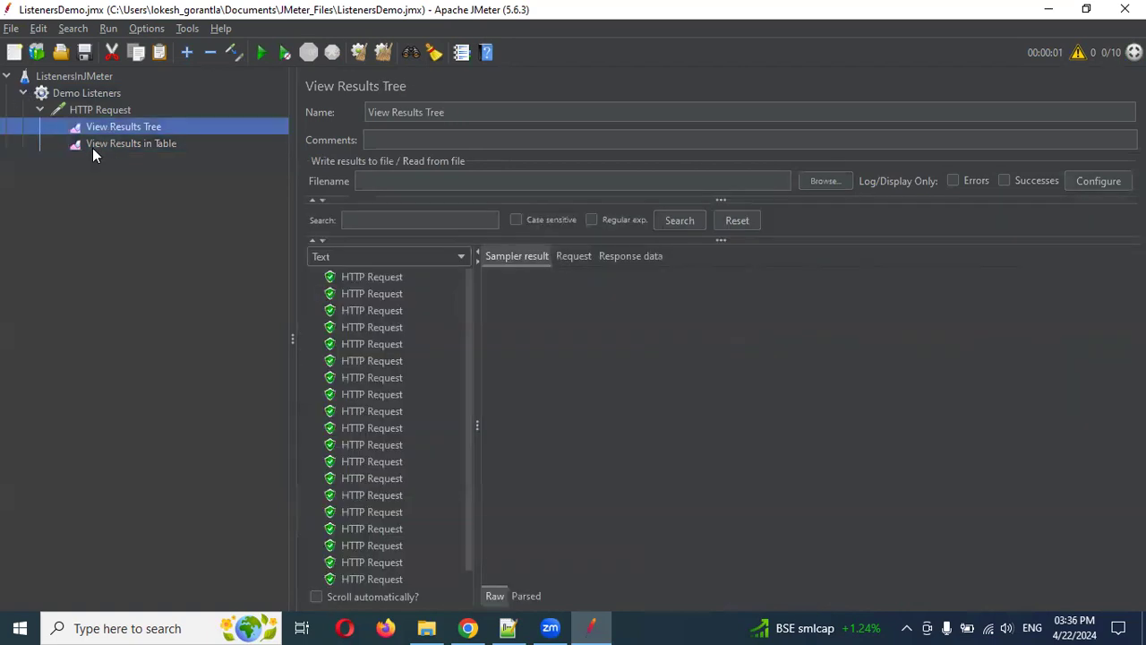
left_click(386, 296)
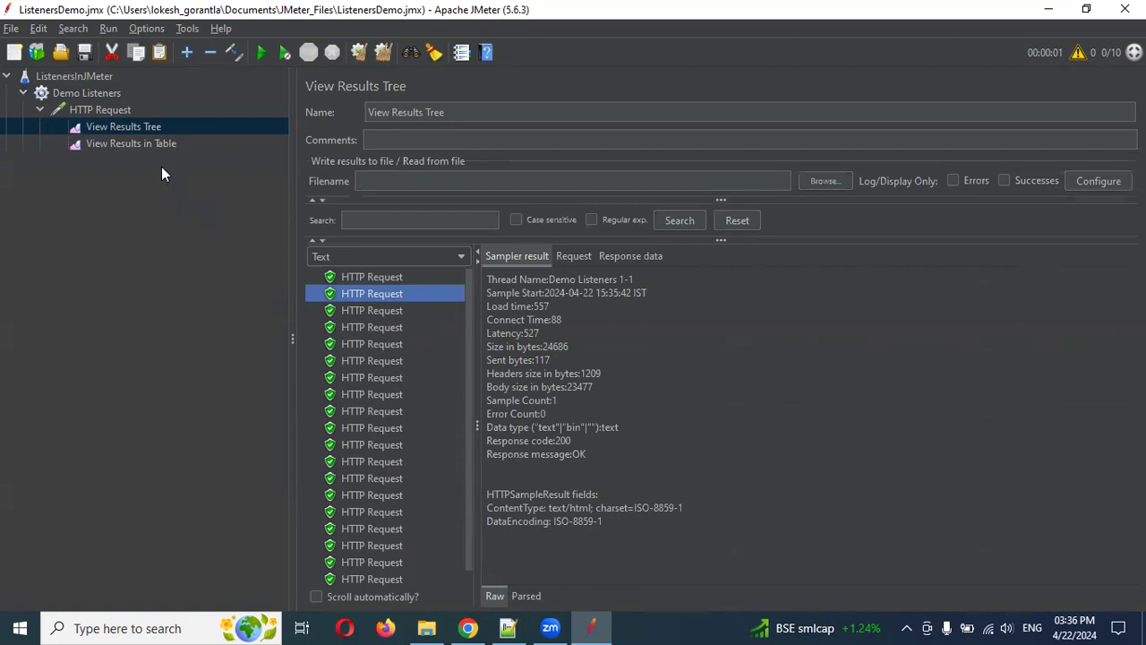
left_click(143, 144)
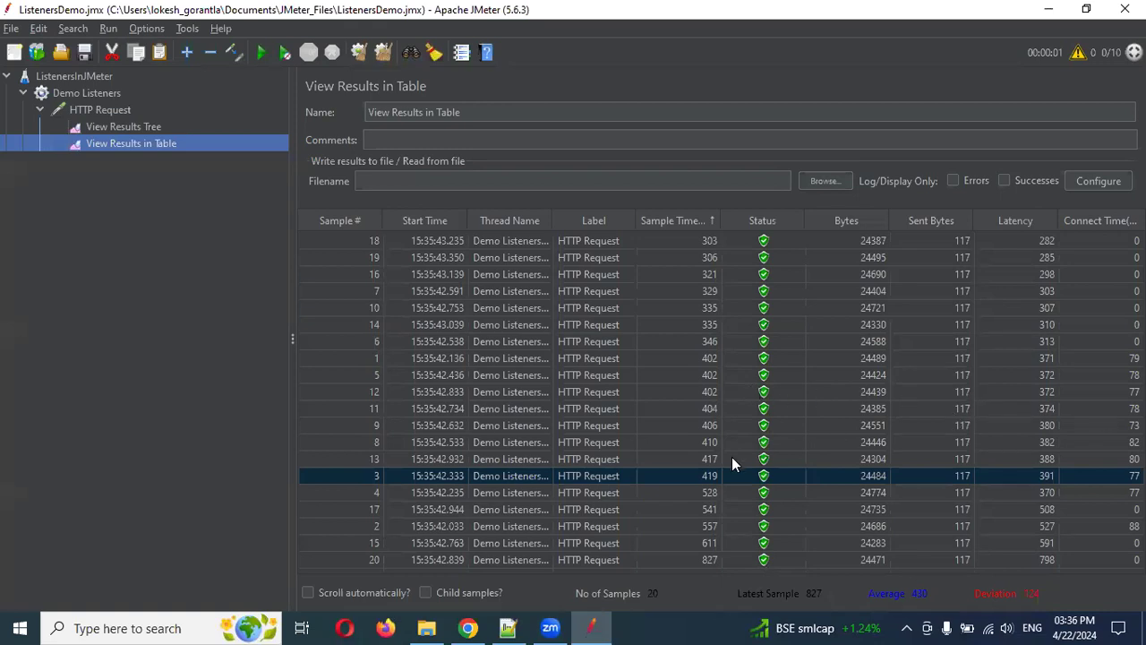
Step: Clear all previous results and add an Aggregate Report listener to the HTTP Request sampler
left_click(381, 52)
left_click(105, 110)
right_click(106, 109)
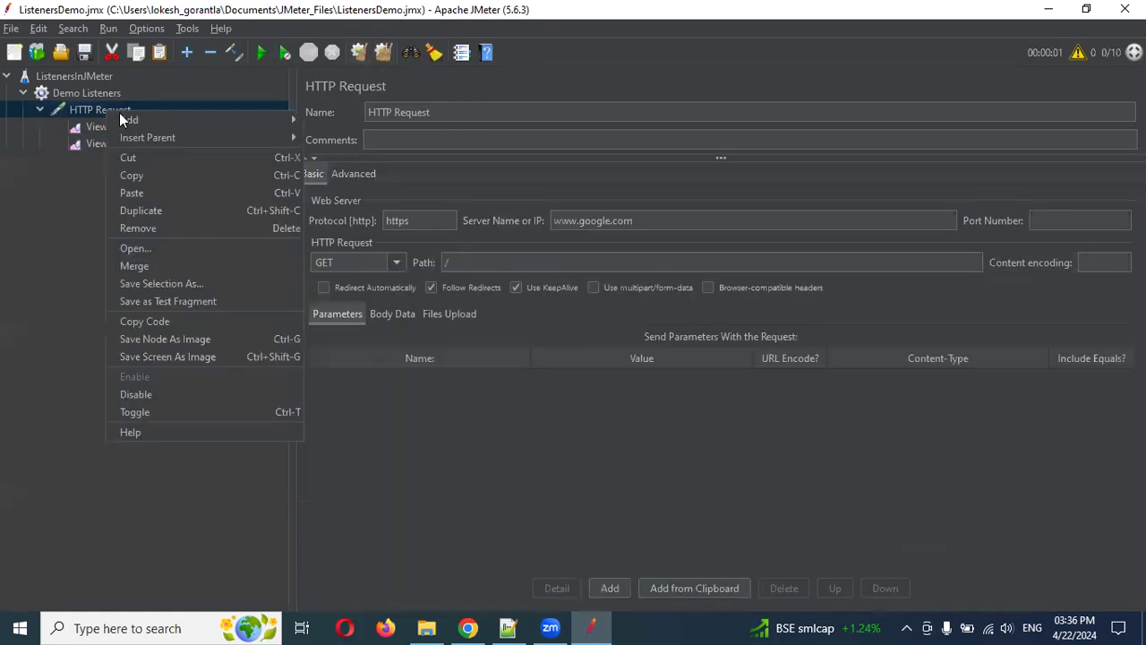
mouse_move(267, 120)
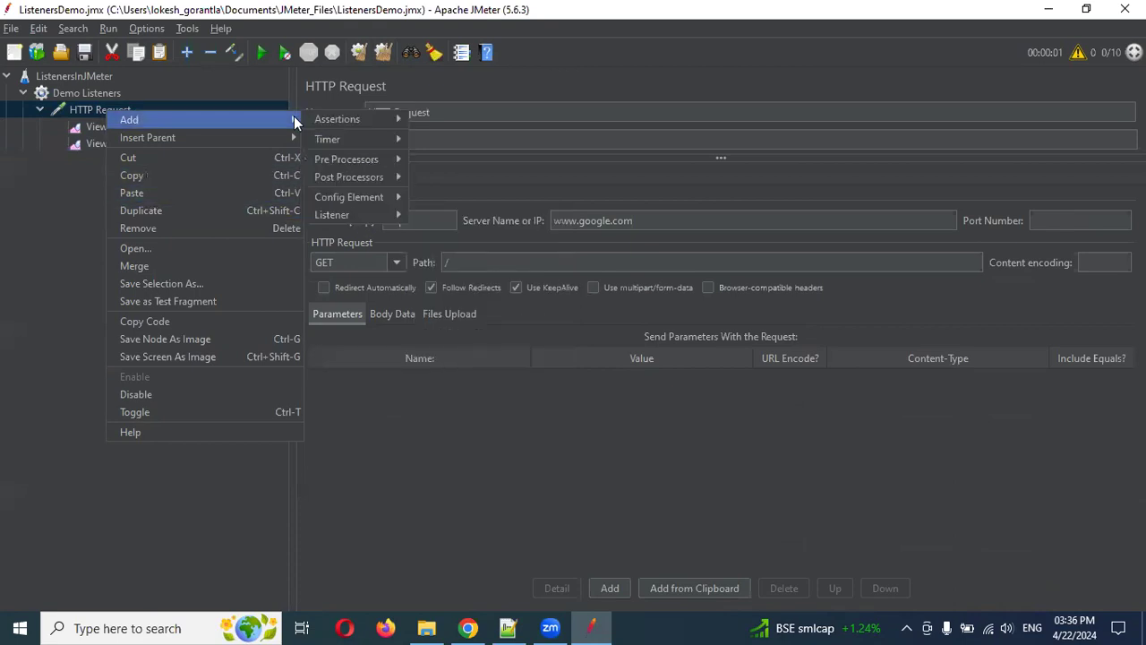
mouse_move(369, 218)
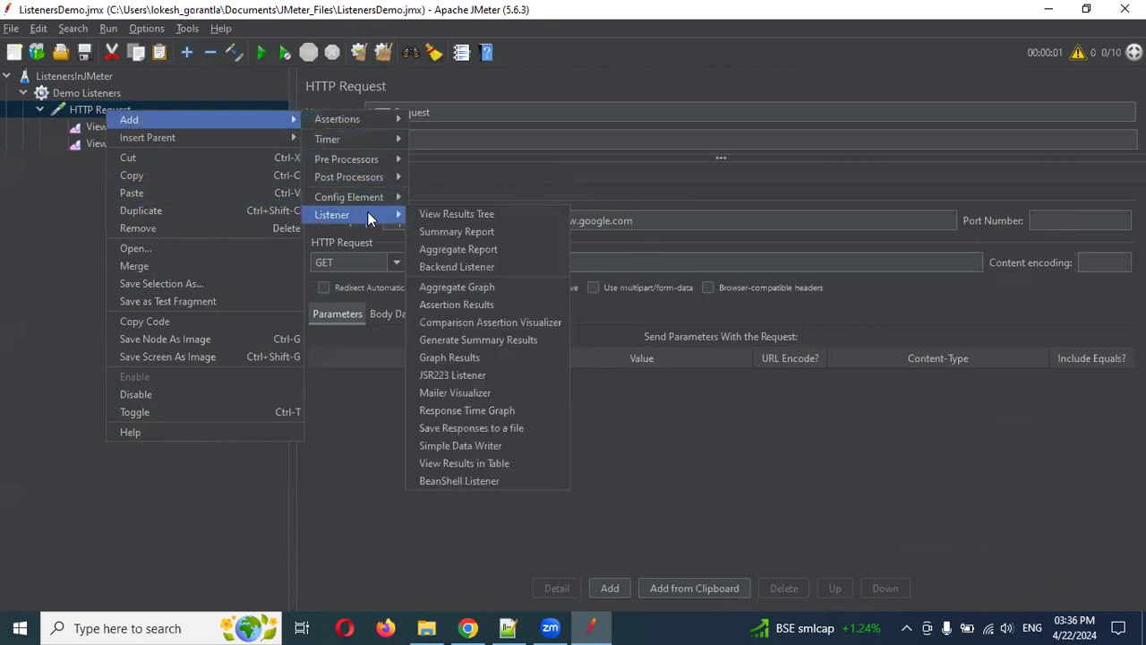
left_click(453, 248)
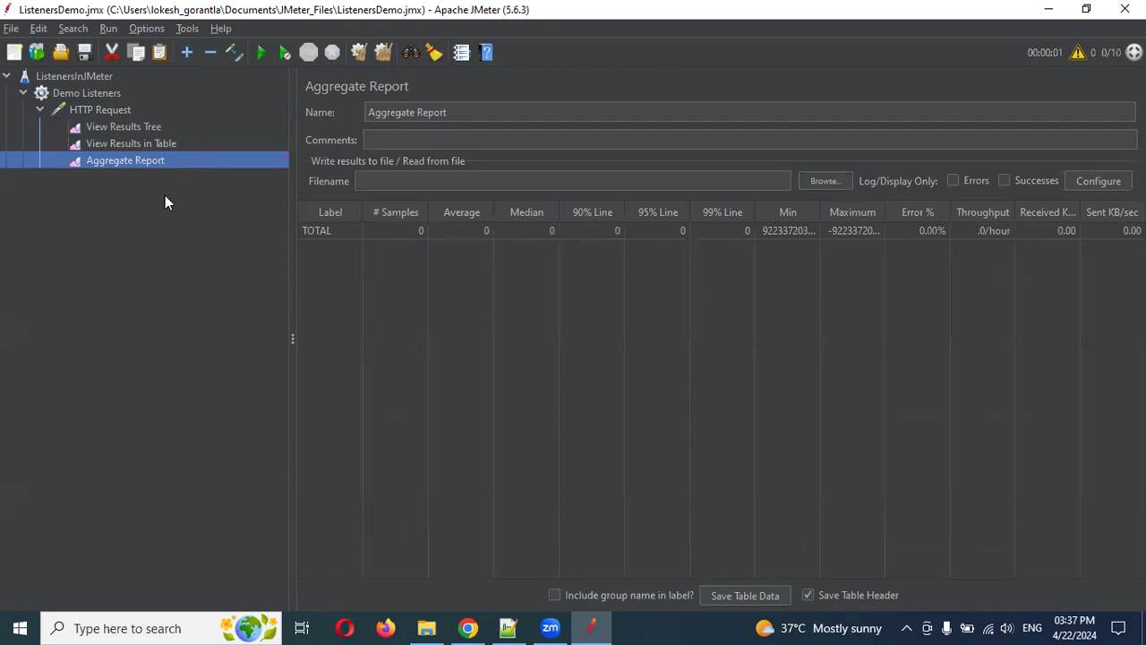
Step: Go through the Aggregate Report's columns from # Samples, Average and Median to the 90%, 95% and 99% Lines
left_click(391, 235)
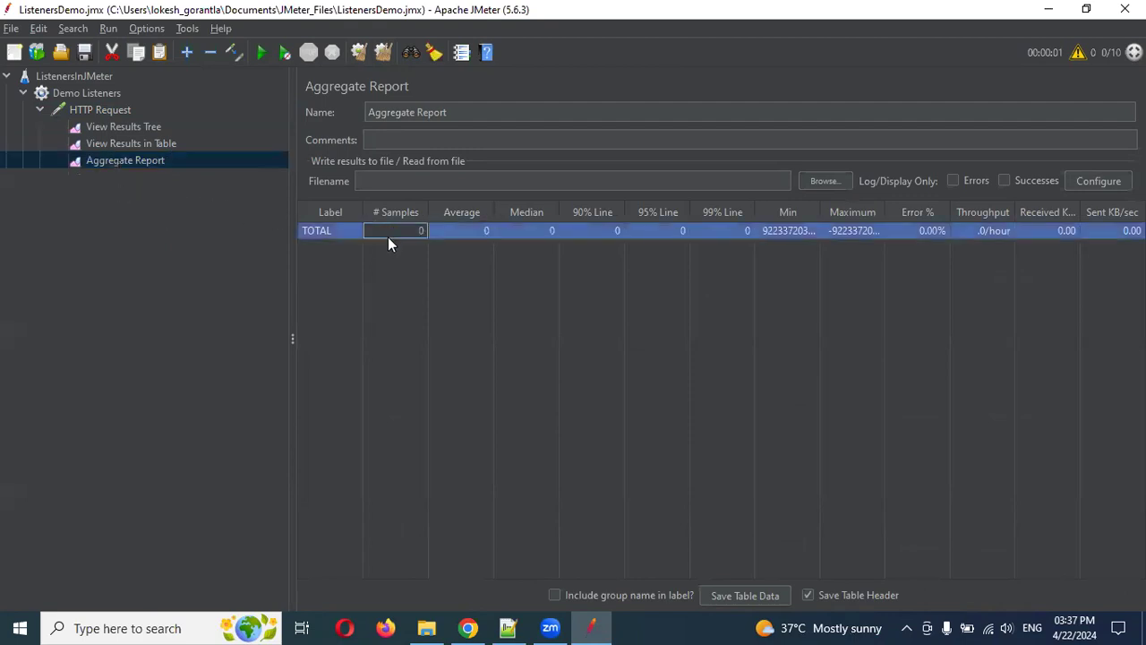
left_click(467, 228)
left_click(516, 234)
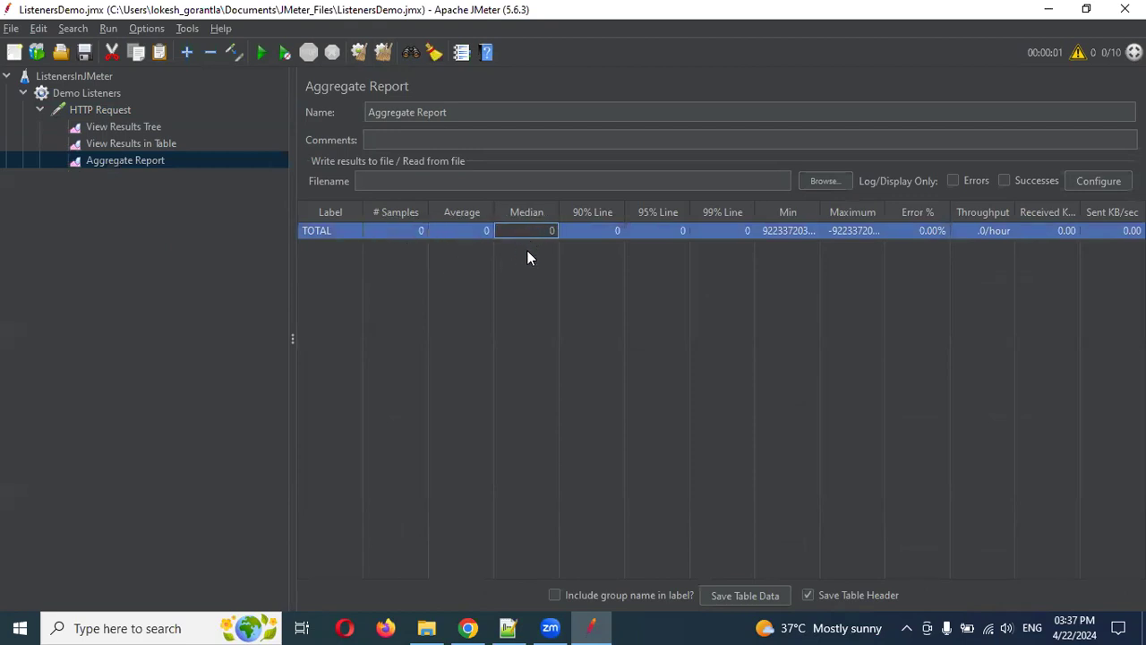
left_click(607, 230)
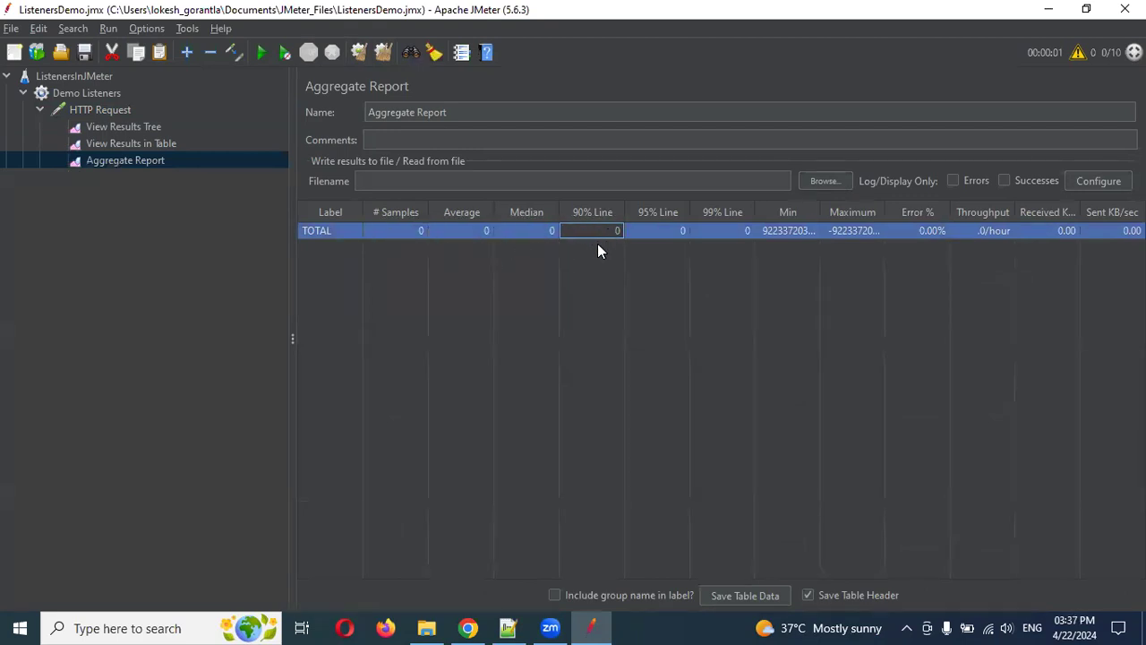
left_click(646, 231)
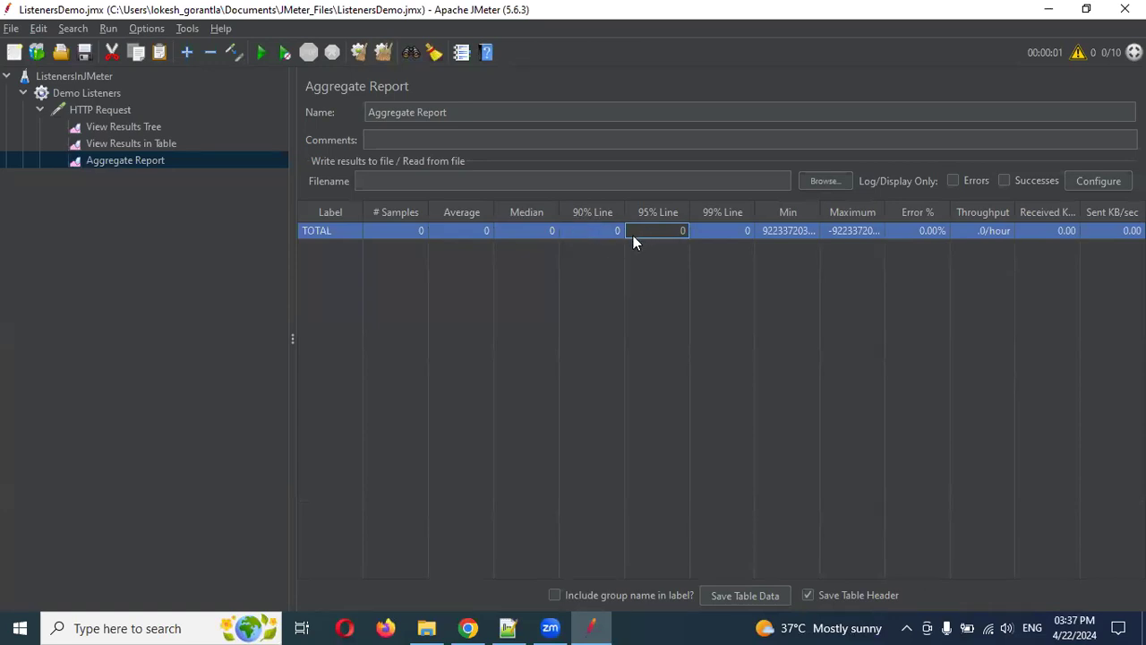
left_click(712, 231)
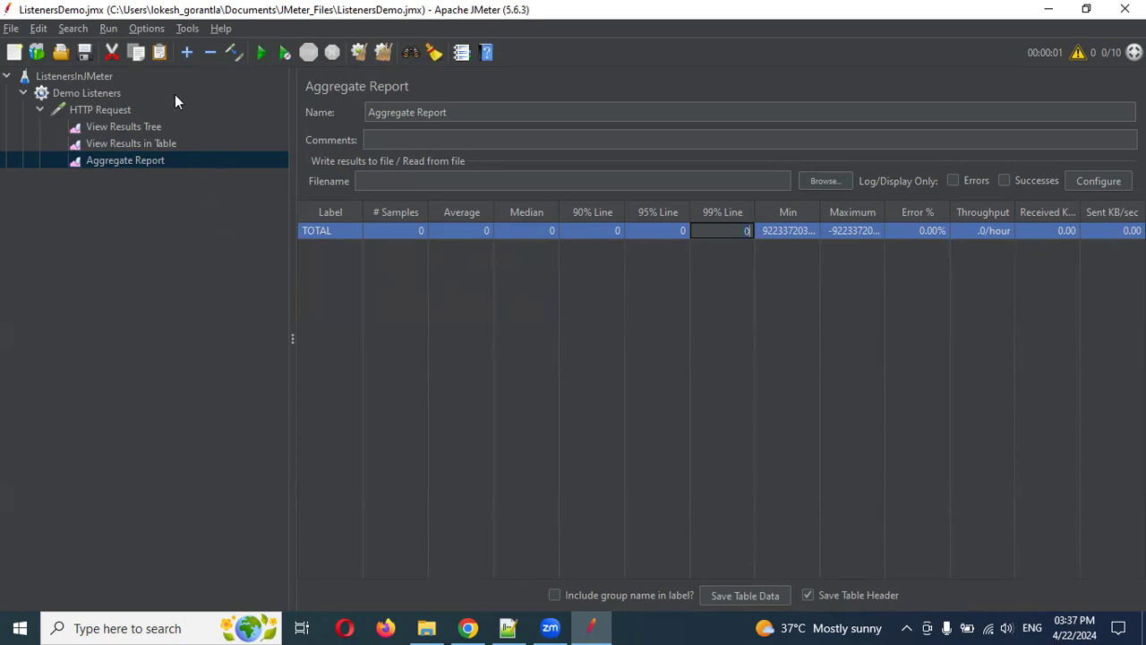
Step: Run the test and compare the Aggregate Report's statistics with the sample times in View Results in Table
left_click(258, 54)
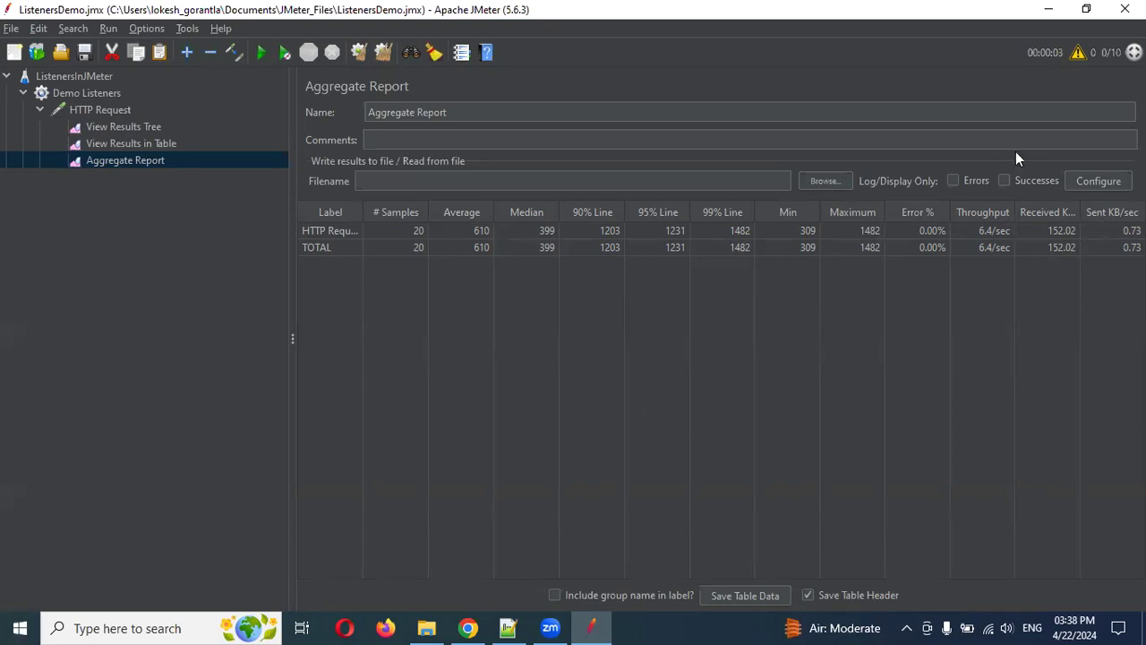
left_click(132, 142)
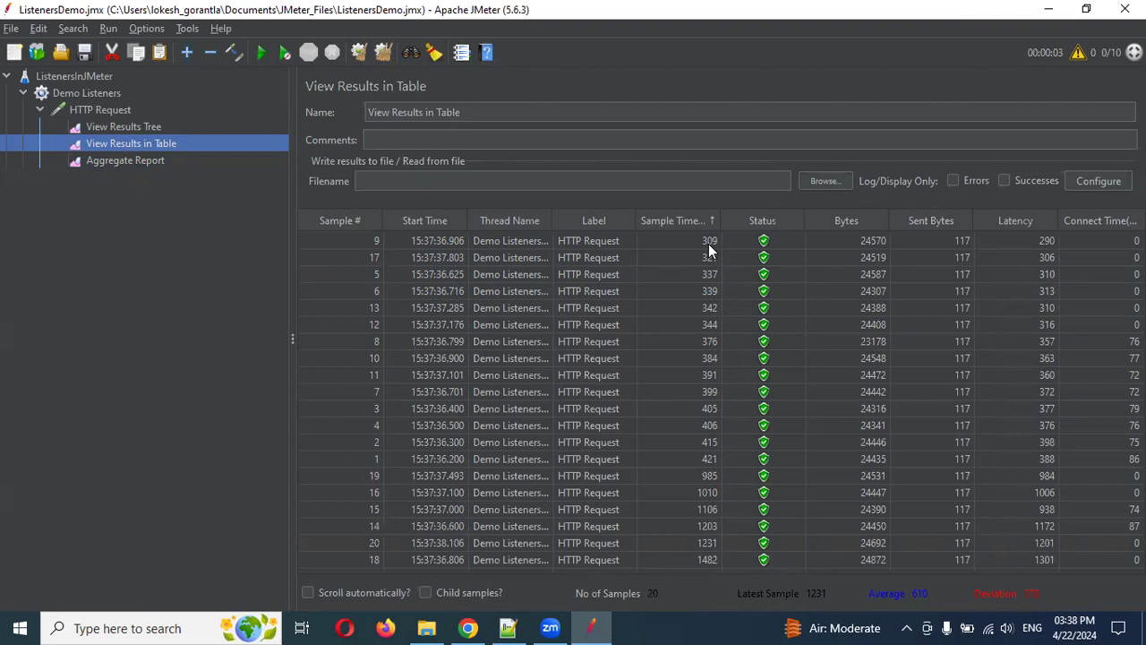
left_click(123, 163)
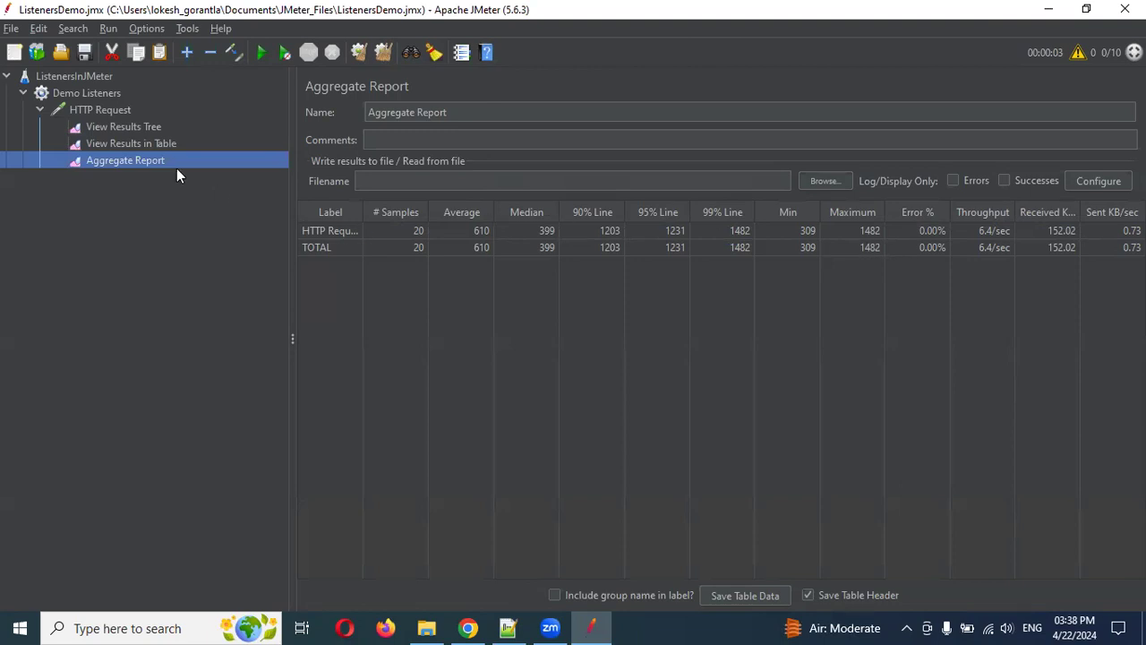
left_click(109, 146)
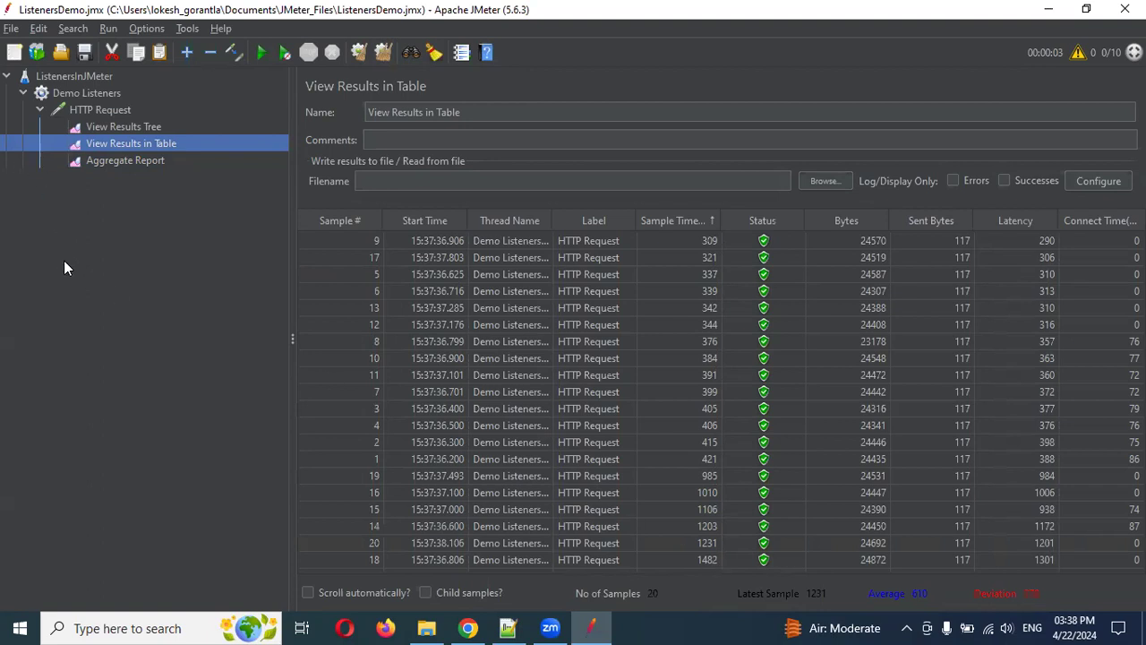
left_click(111, 165)
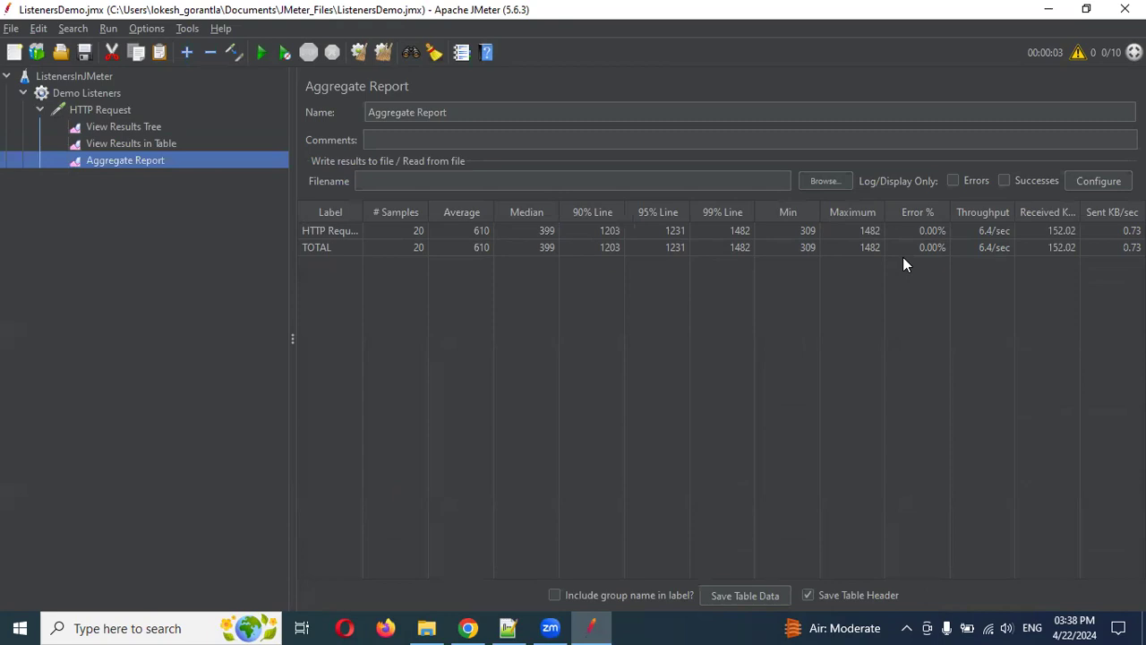
Step: Clear all results and add a Summary Report listener to the HTTP Request sampler
left_click(383, 60)
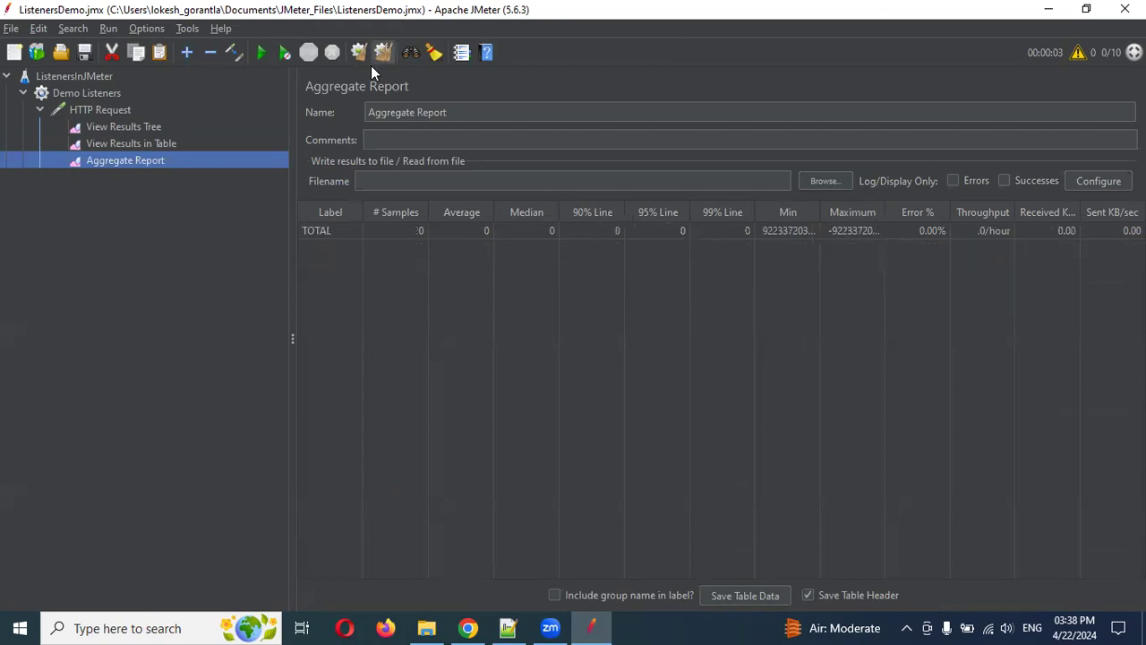
left_click(109, 106)
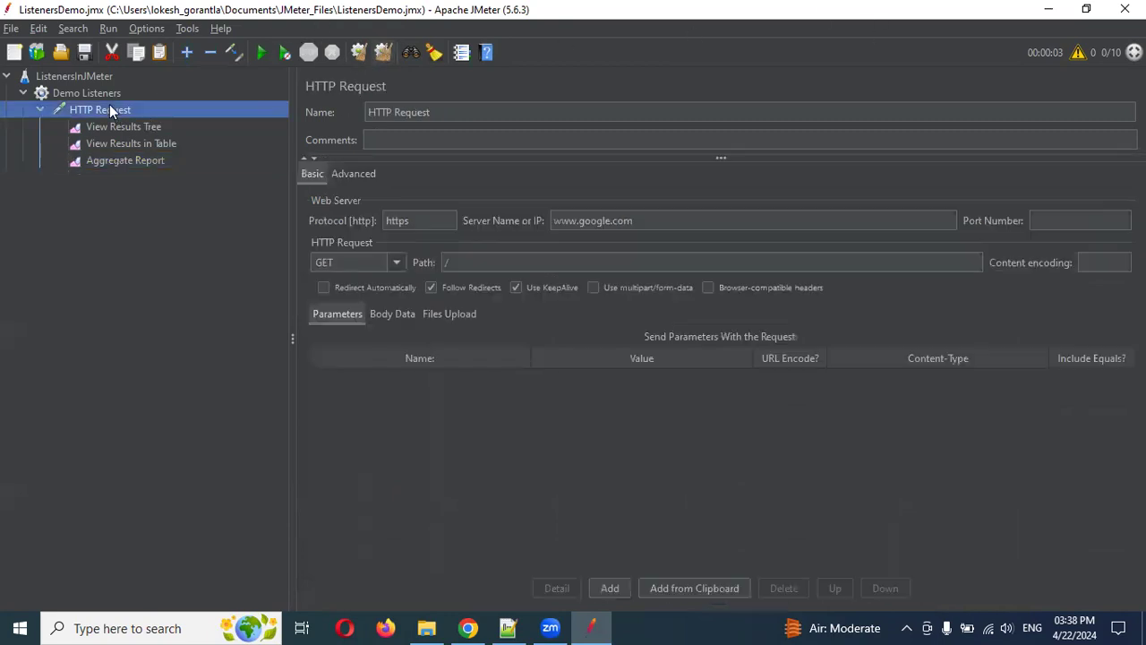
right_click(109, 105)
mouse_move(173, 114)
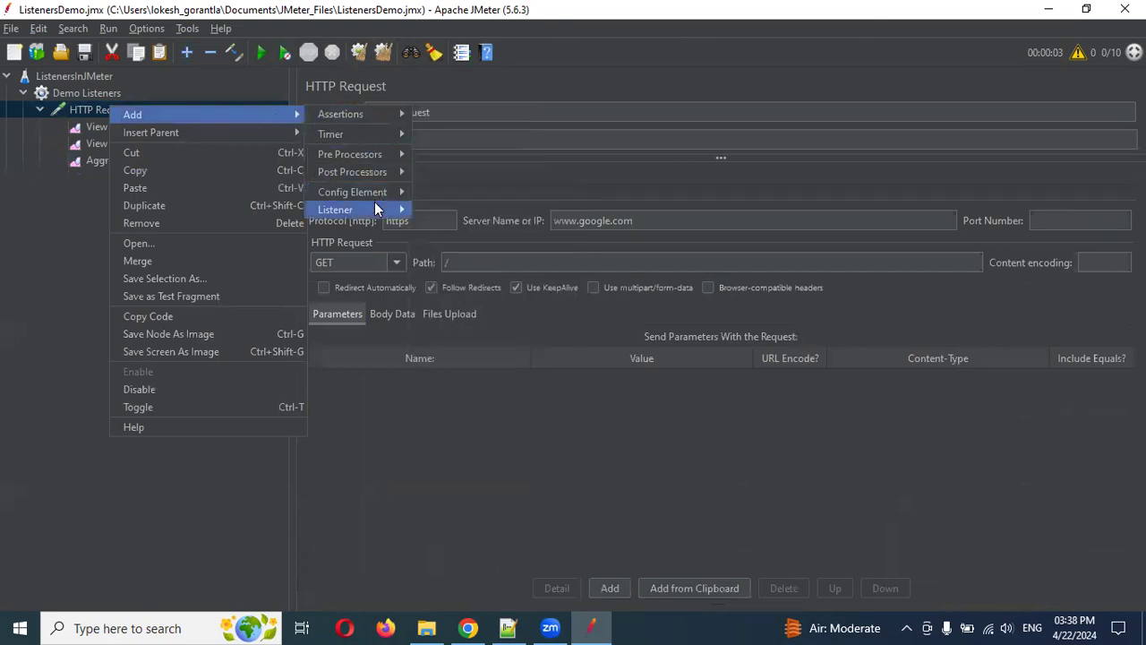
mouse_move(376, 207)
left_click(447, 227)
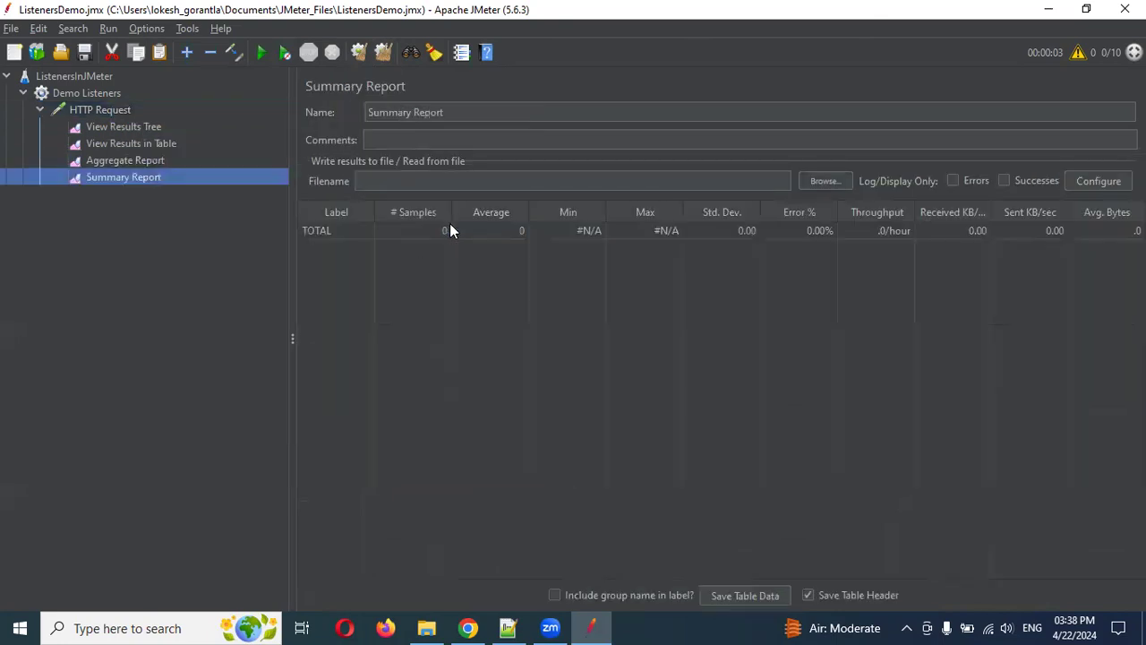
Step: Compare the Summary Report's columns with those of the Aggregate Report, including Median, 90%, 95% and 99% Lines, Min, Max and Std. Dev
left_click(156, 163)
left_click(156, 176)
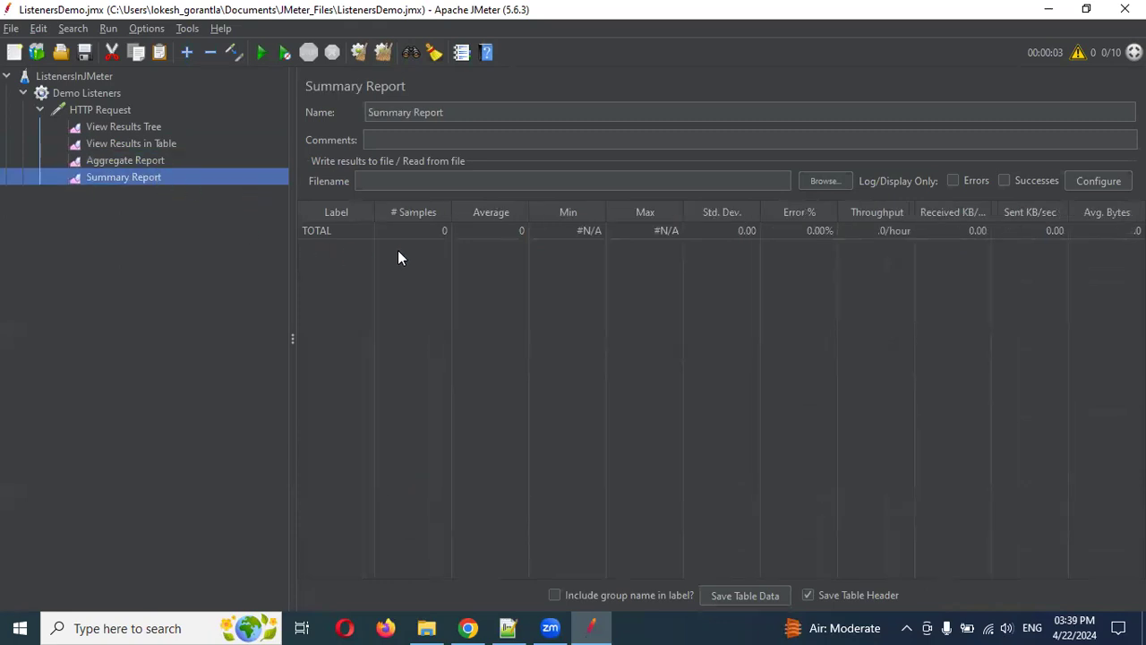
left_click(154, 162)
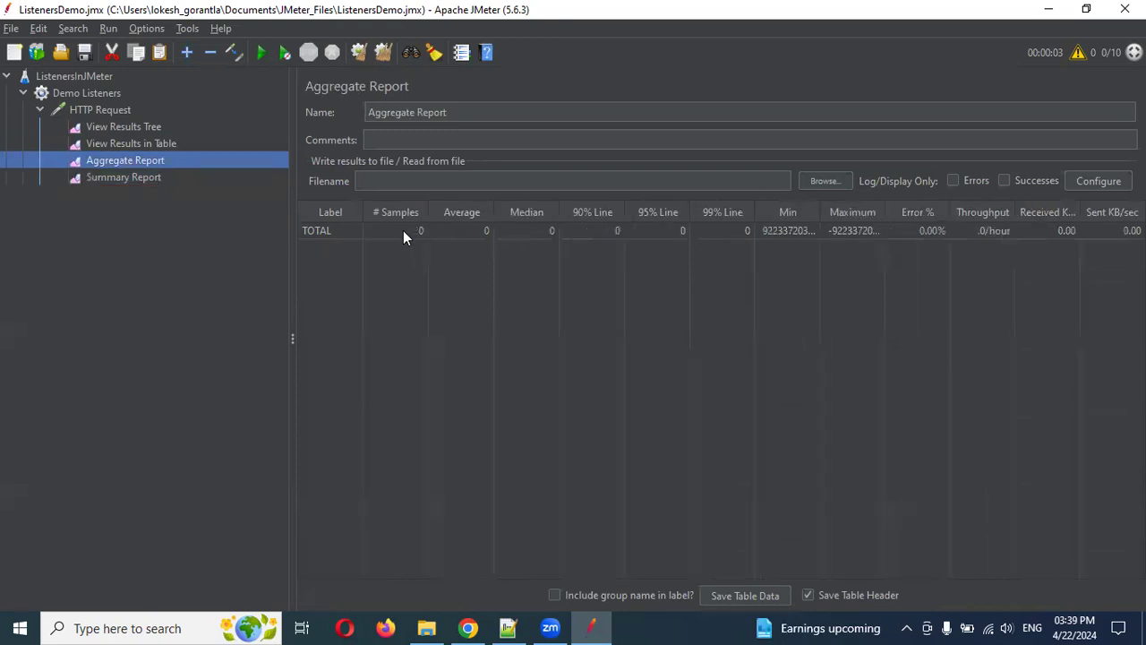
left_click(143, 179)
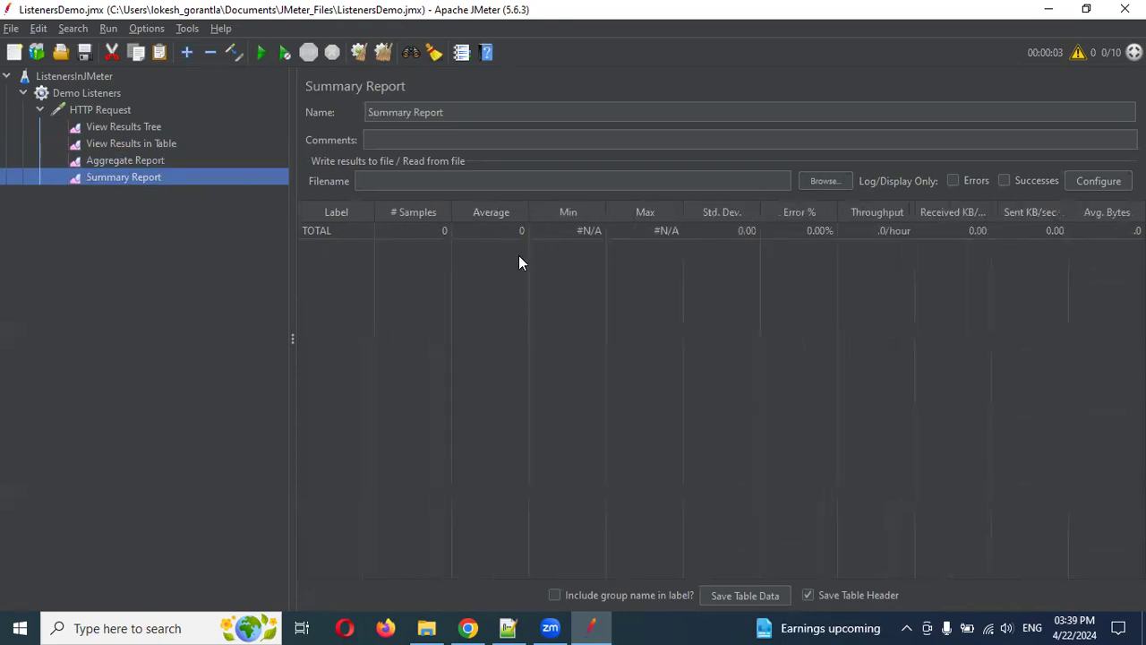
left_click(167, 162)
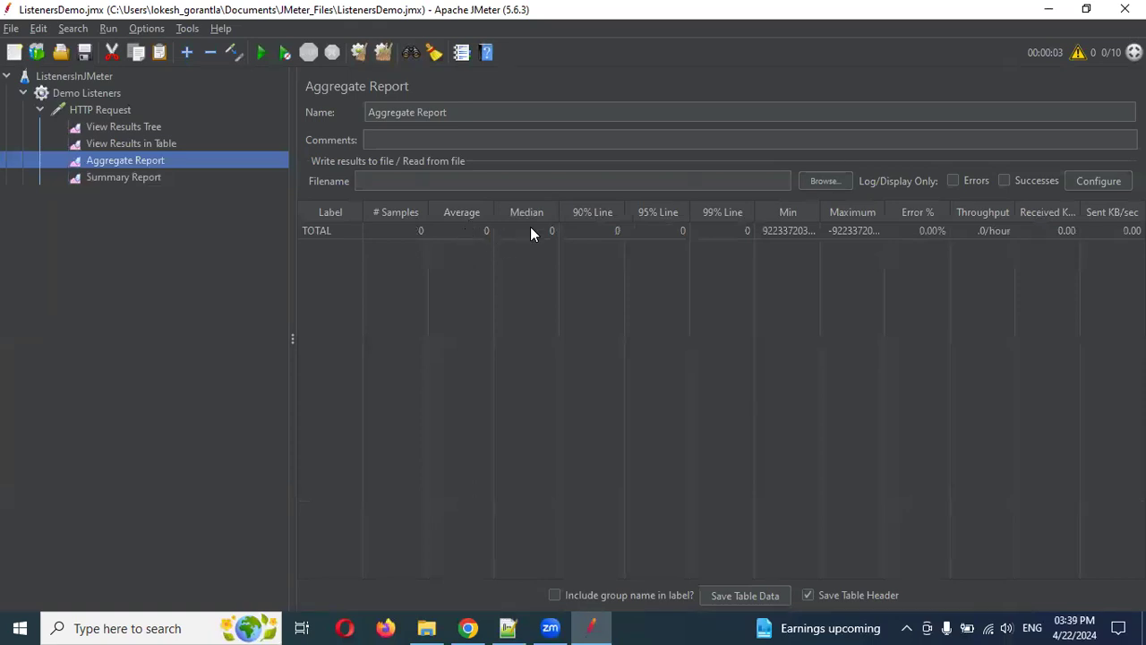
left_click(176, 180)
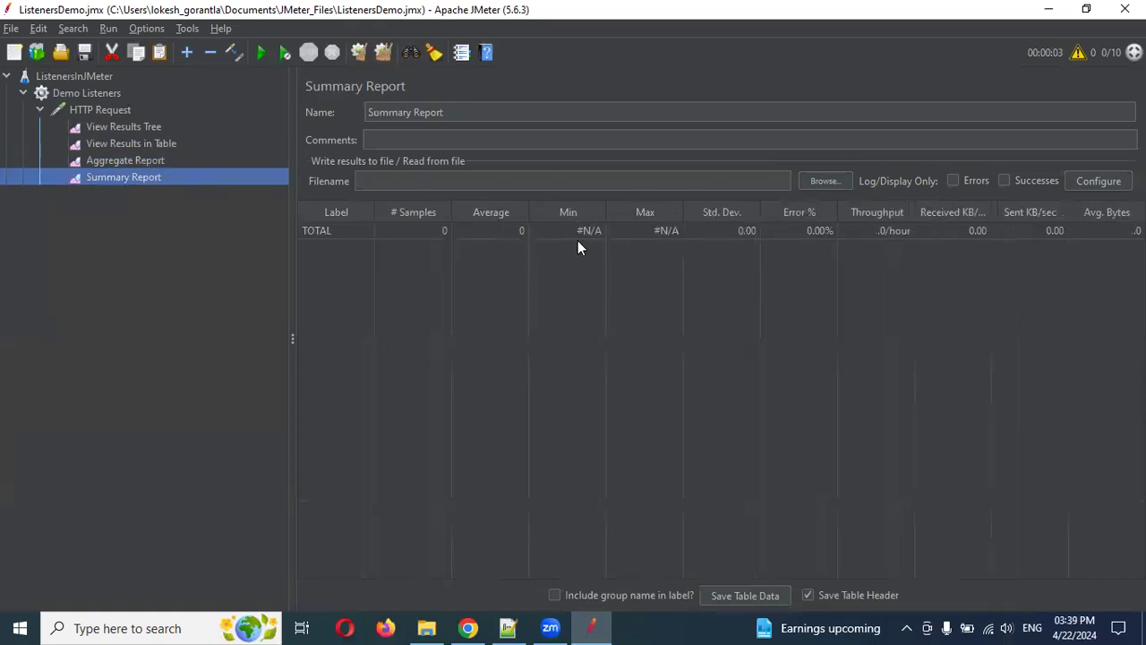
left_click(152, 161)
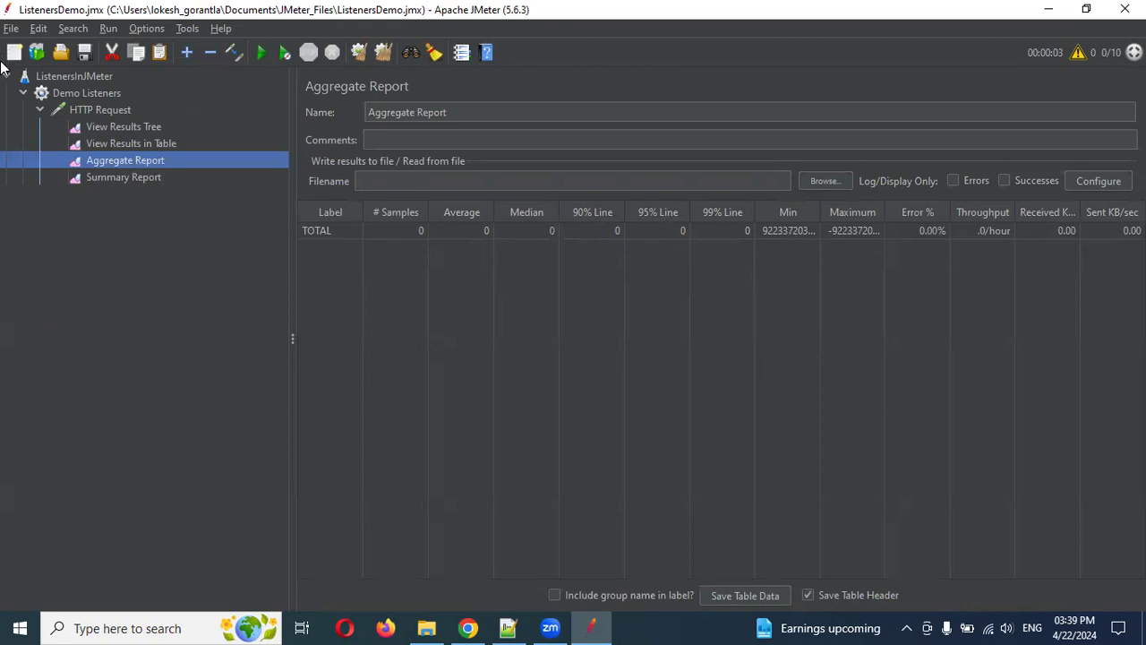
left_click(116, 180)
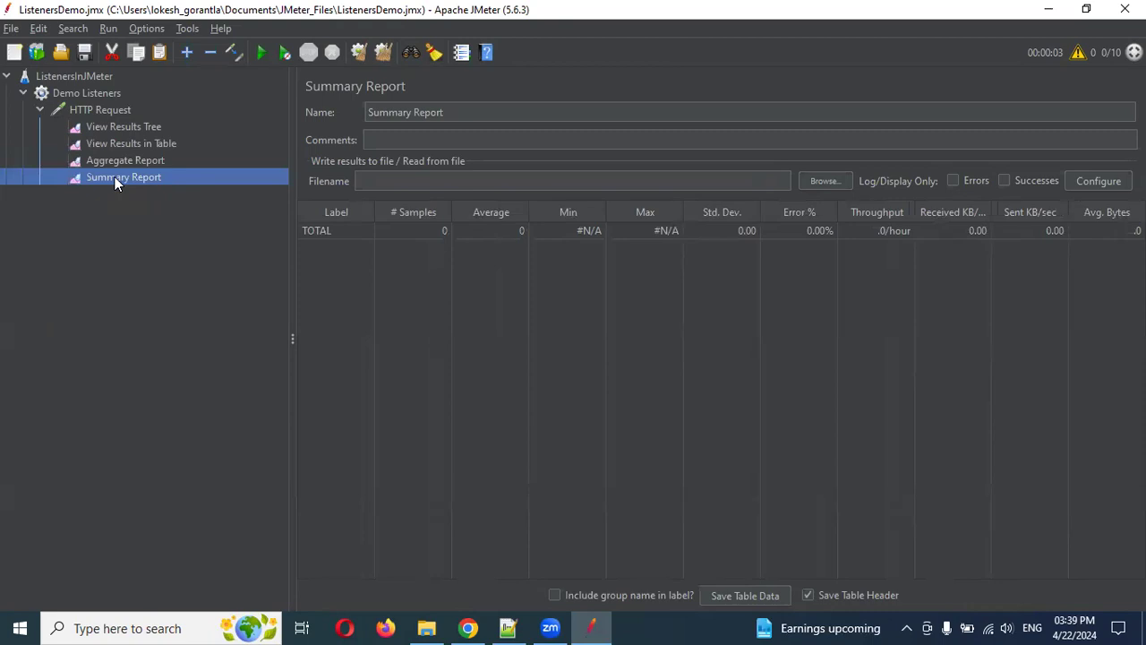
Step: Run the test and check the Summary Report's sample count against the Demo Listeners thread group's number of threads and loop count
left_click(261, 52)
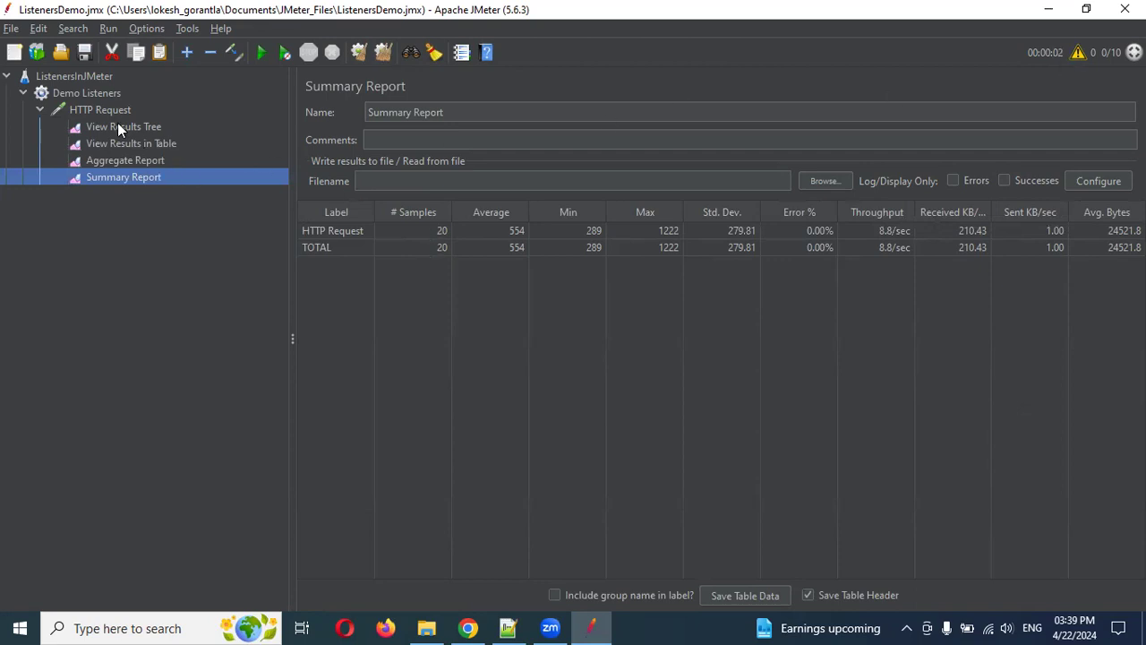
left_click(89, 104)
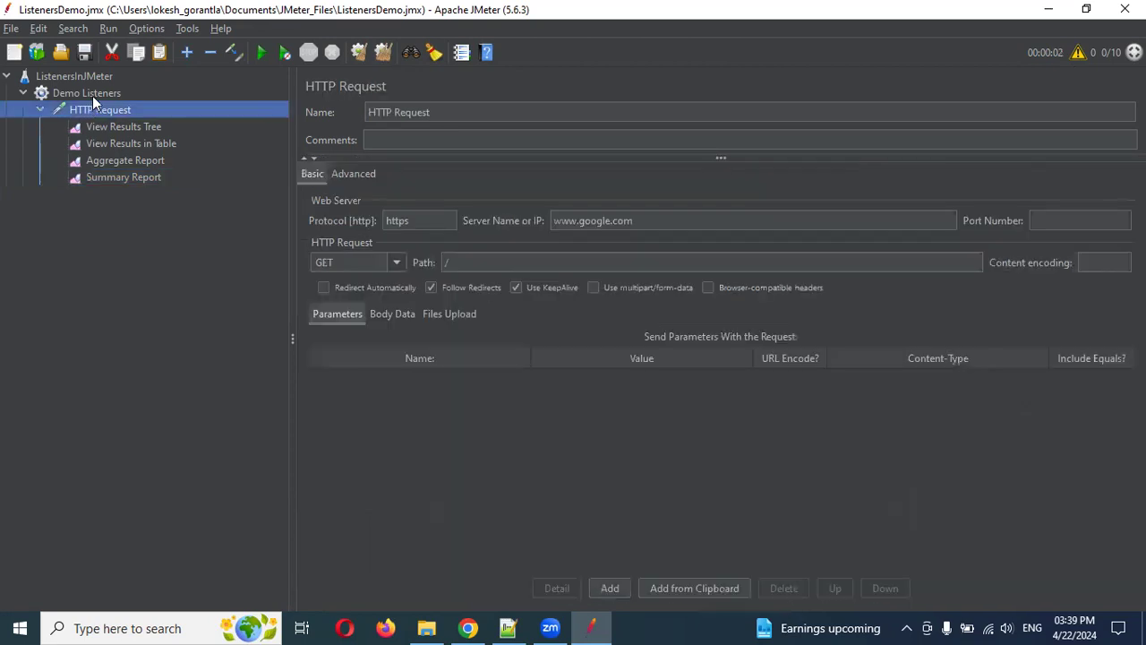
left_click(93, 96)
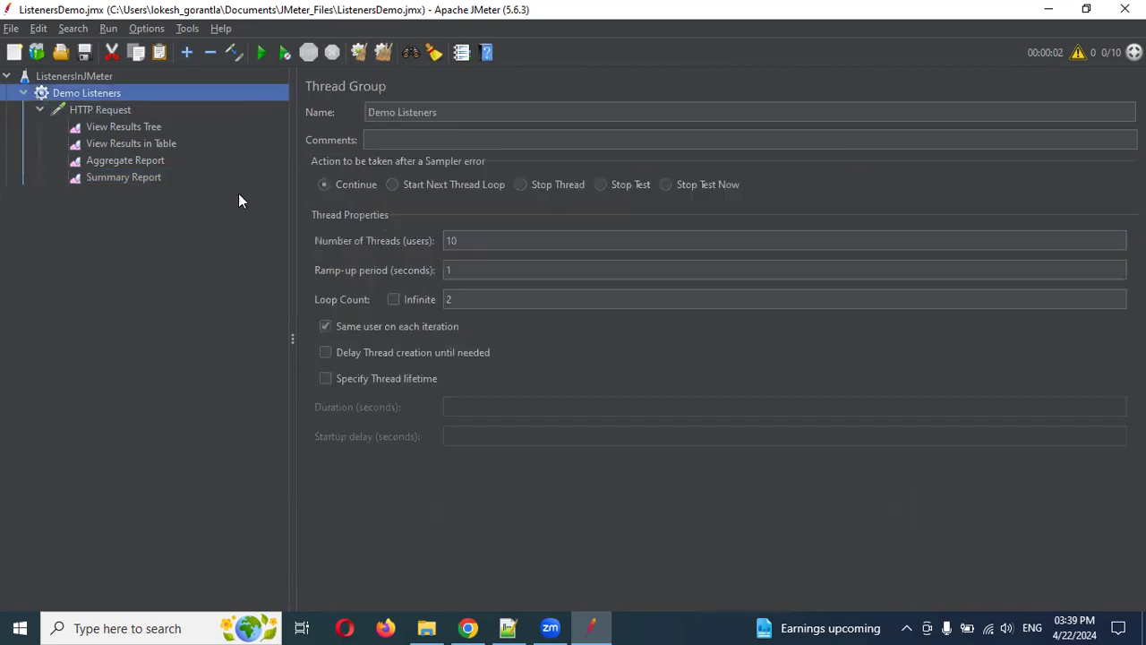
left_click(452, 270)
left_click(444, 243)
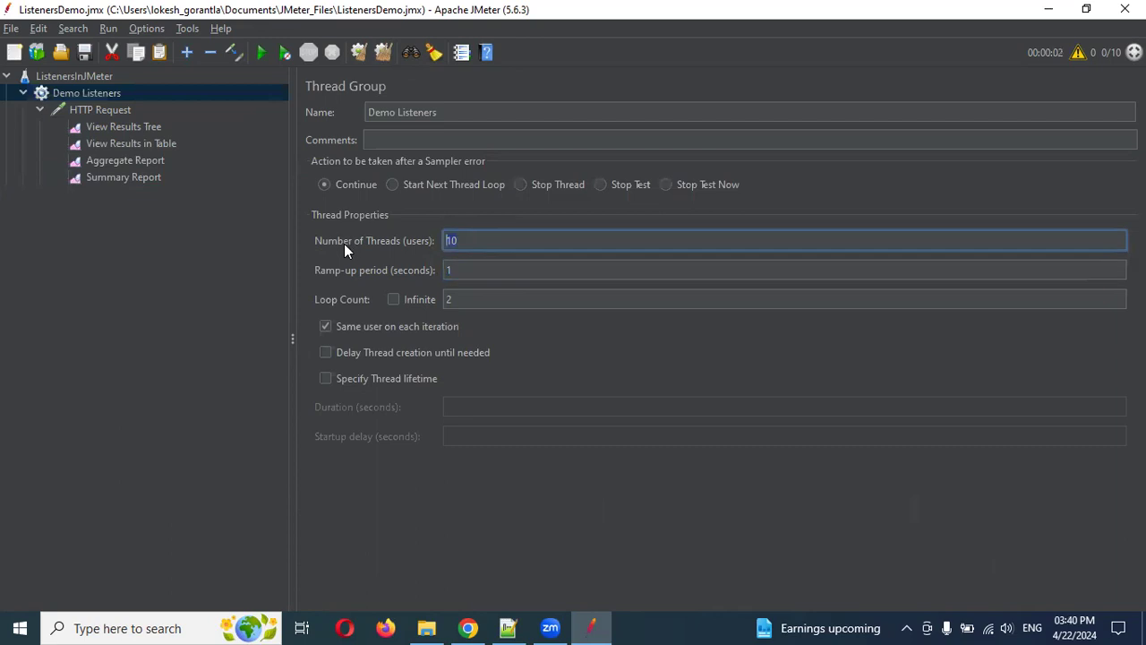
left_click(445, 299)
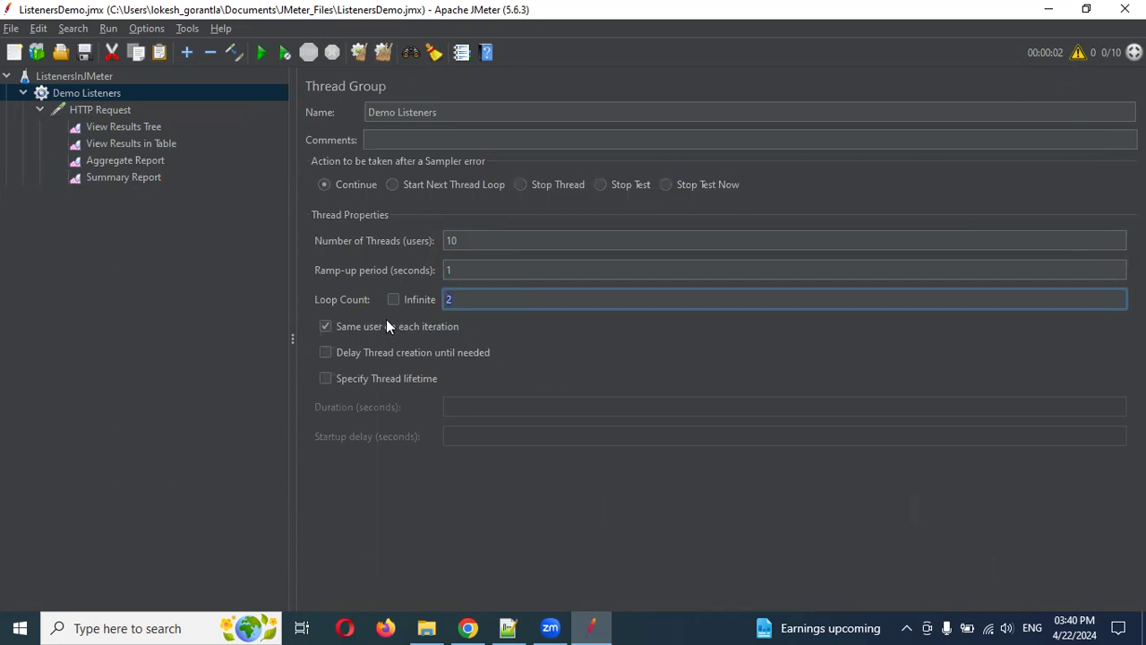
left_click(139, 177)
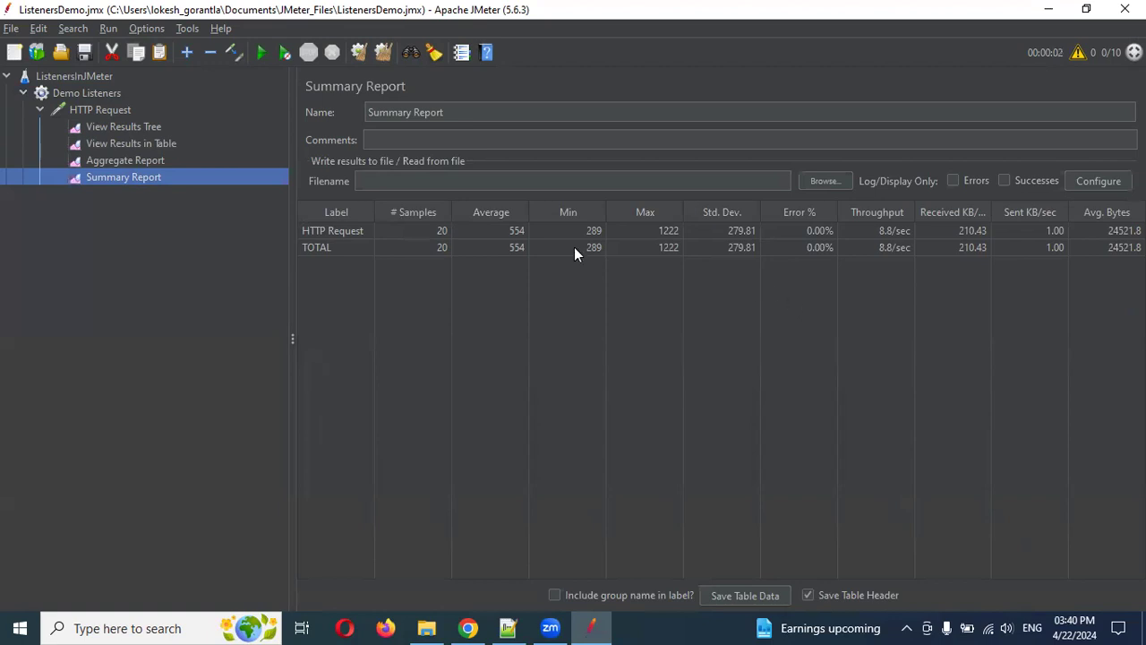
Step: Add a Graph Results listener to the HTTP Request sampler and go to its results Filename field
right_click(123, 107)
mouse_move(179, 118)
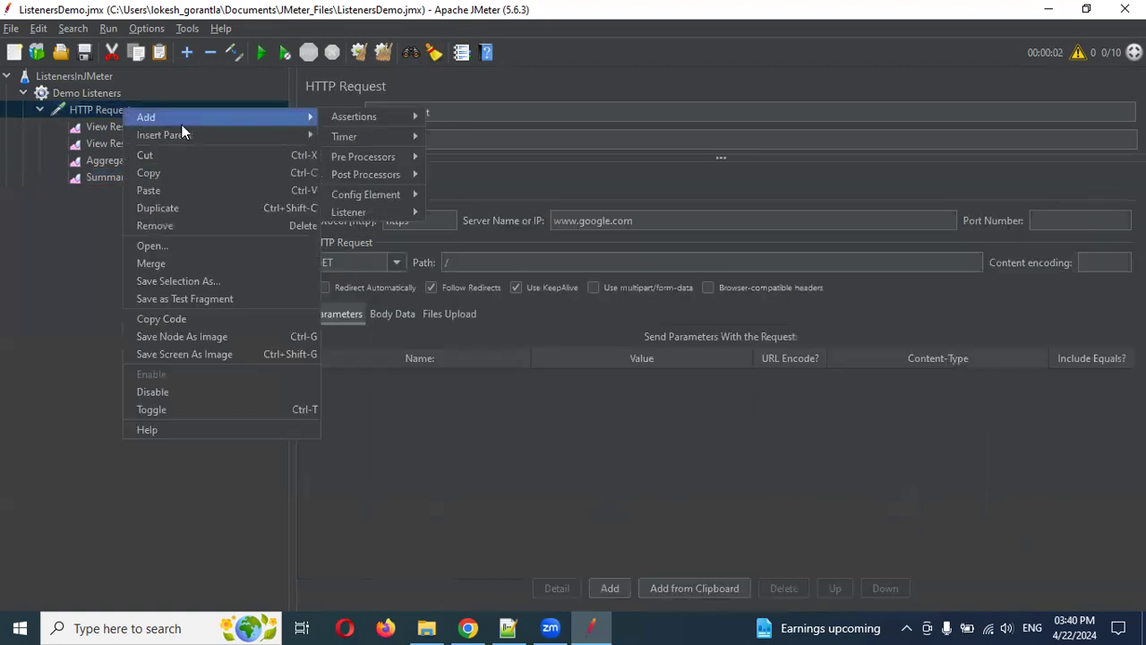
mouse_move(361, 209)
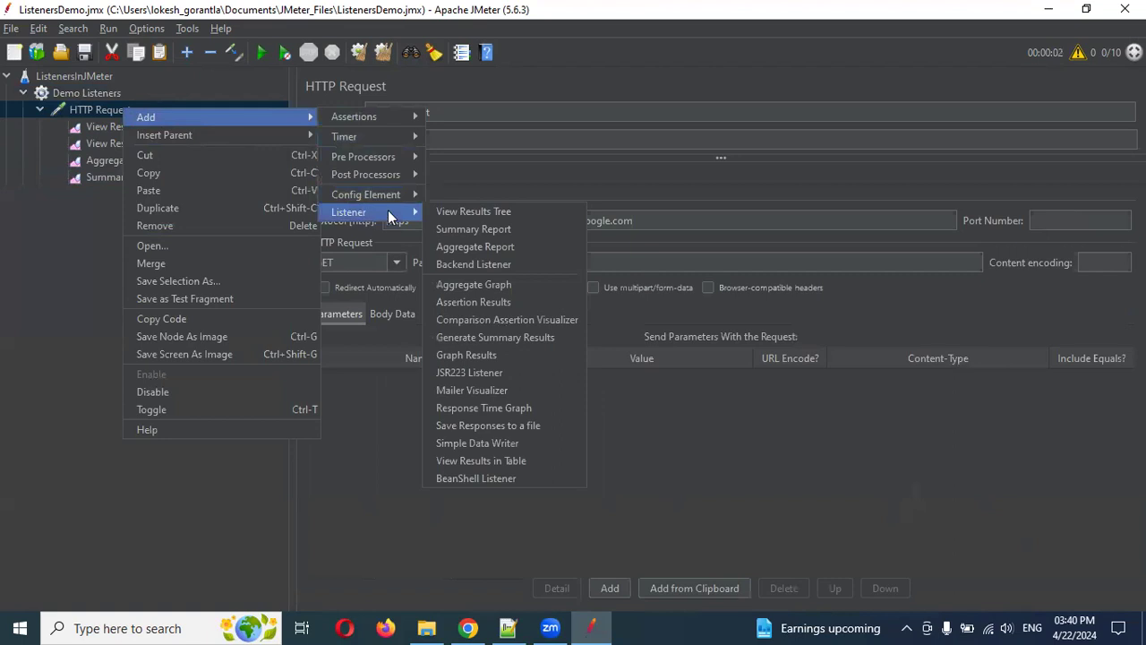
left_click(477, 352)
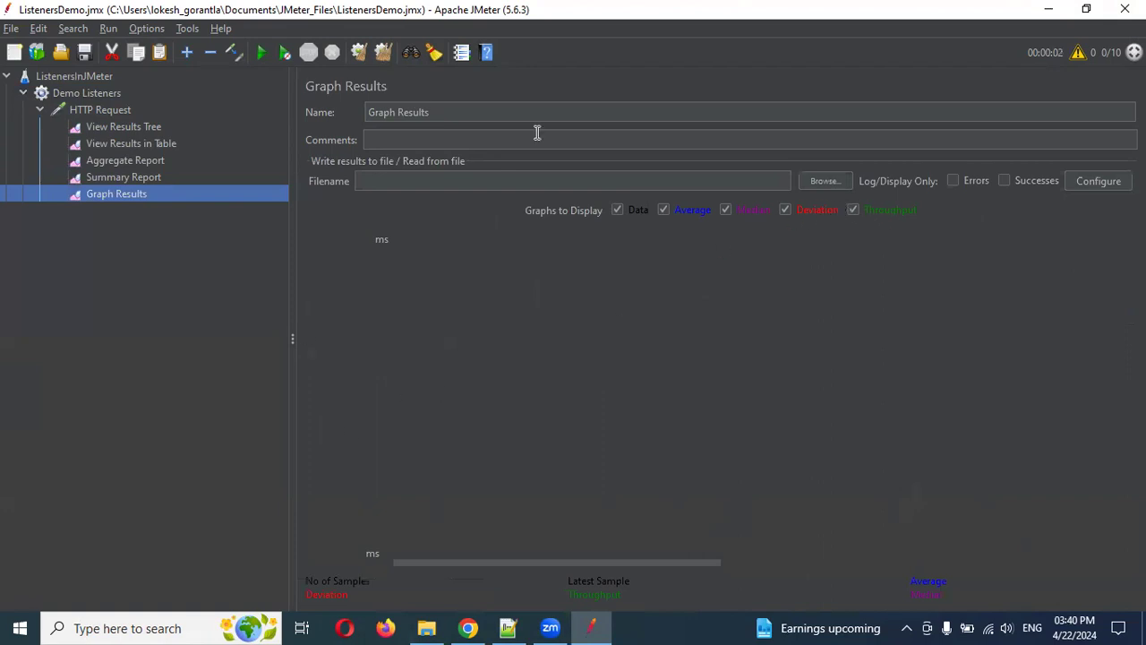
left_click(589, 176)
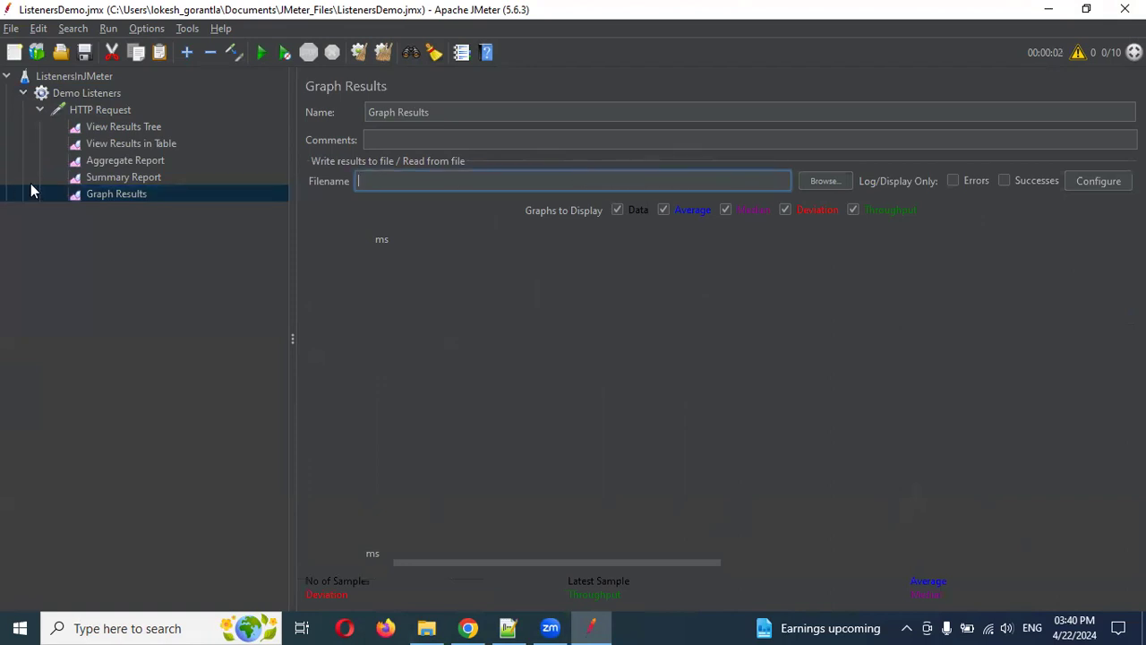
Step: Return to the Summary Report, then switch to File Explorer and locate the HTMLFile text document in Documents\JMeter_Files
left_click(101, 179)
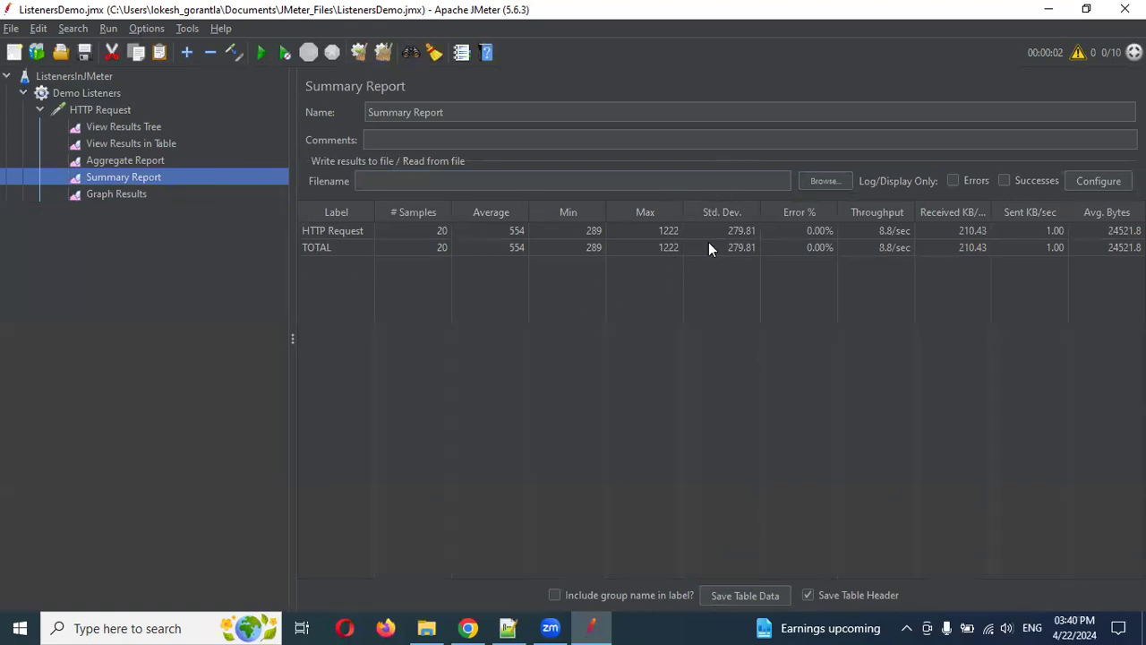
left_click(426, 627)
left_click(85, 163)
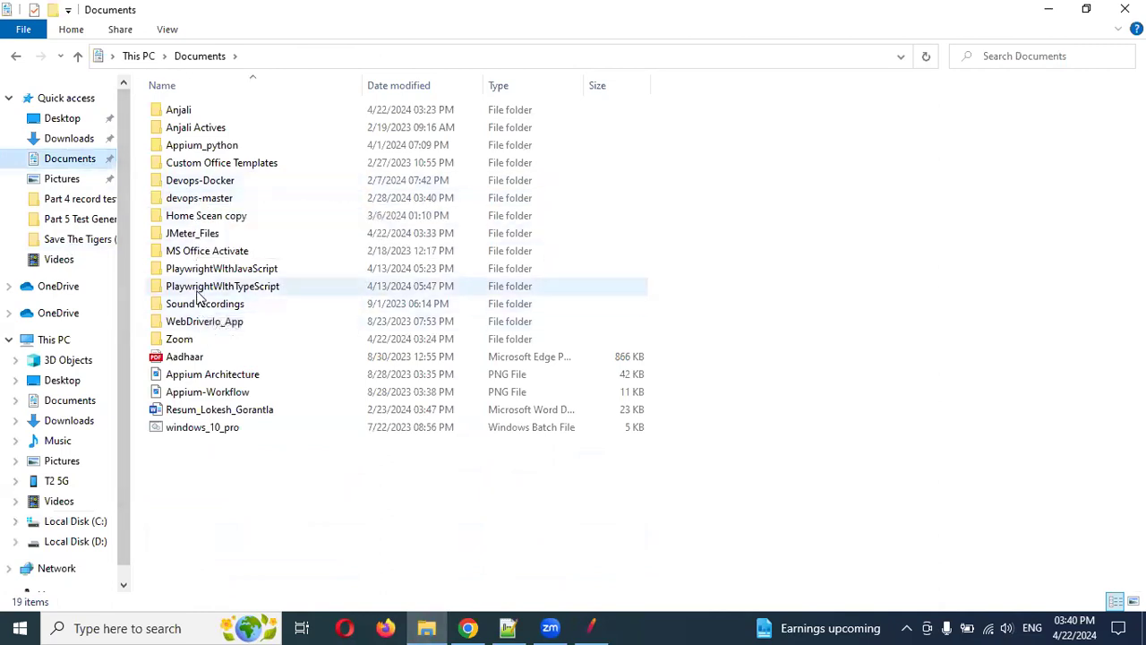
double_click(197, 234)
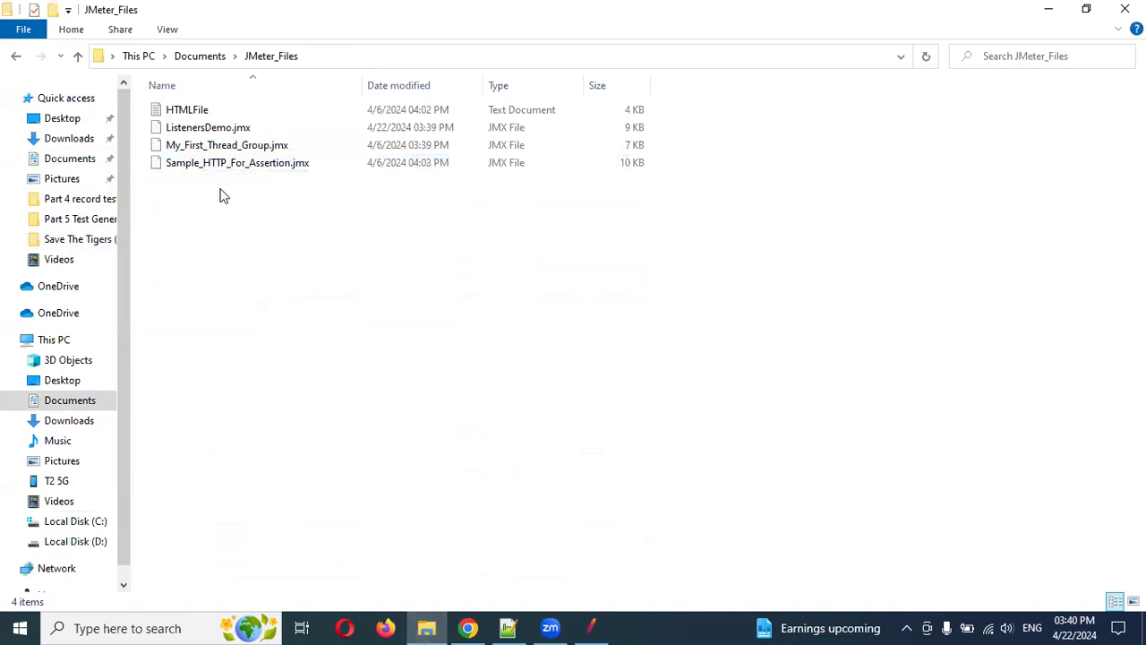
left_click(215, 111)
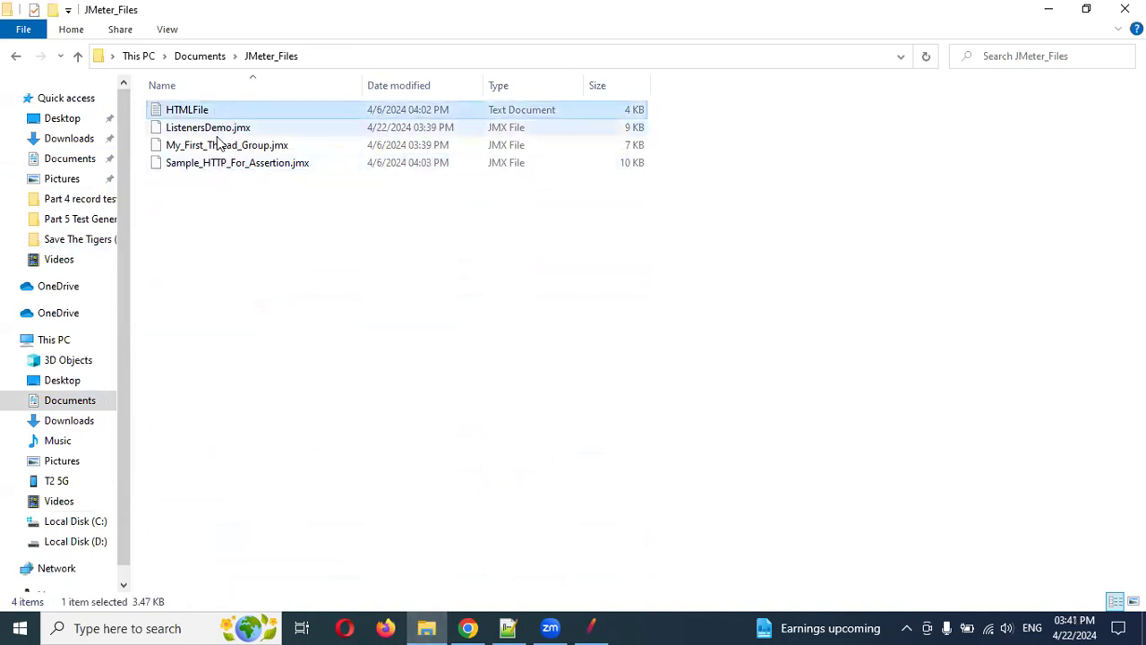
Step: Back in JMeter, choose HTMLFile.txt from JMeter_Files as the Summary Report's results file, showing all file types, and clear all results
key("alt+Tab")
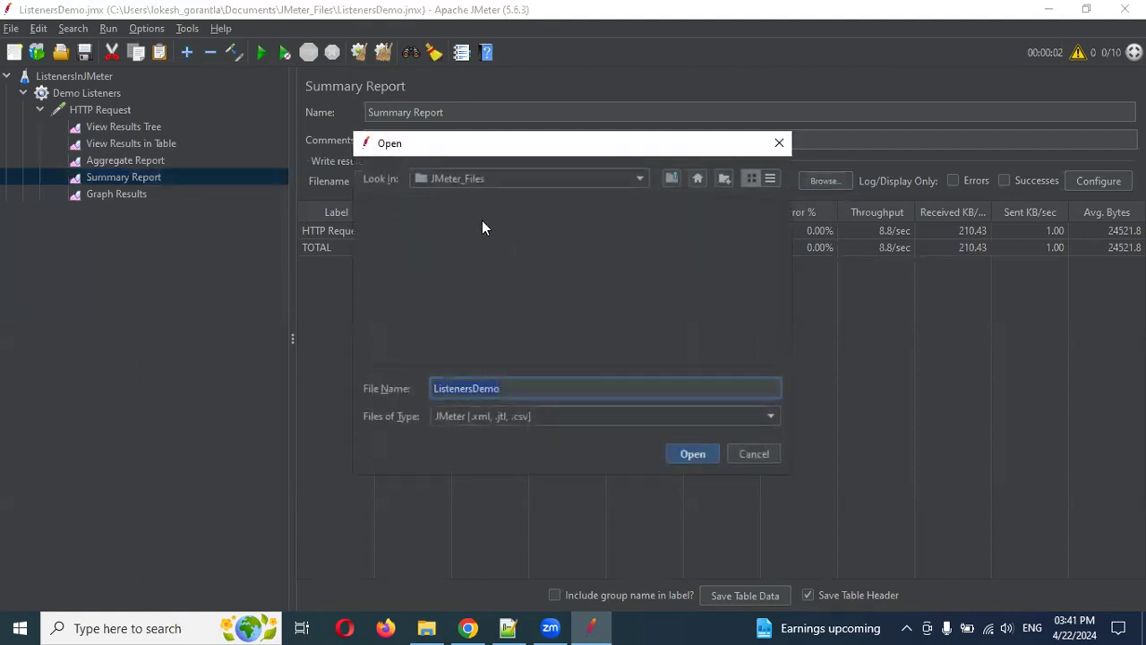
left_click(601, 418)
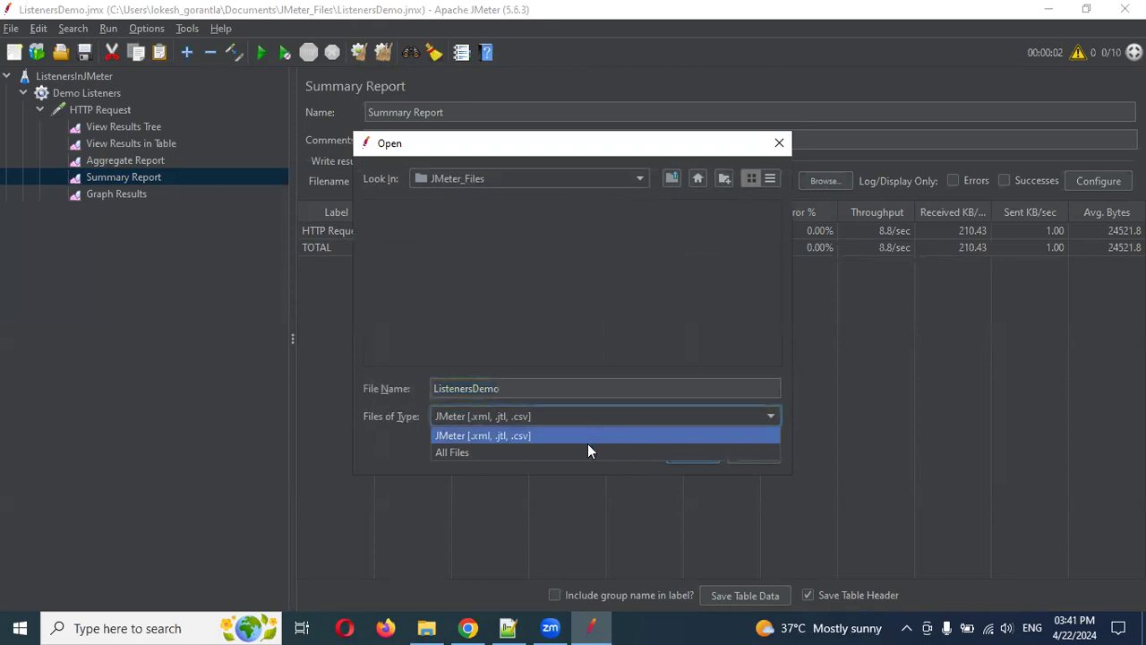
left_click(586, 452)
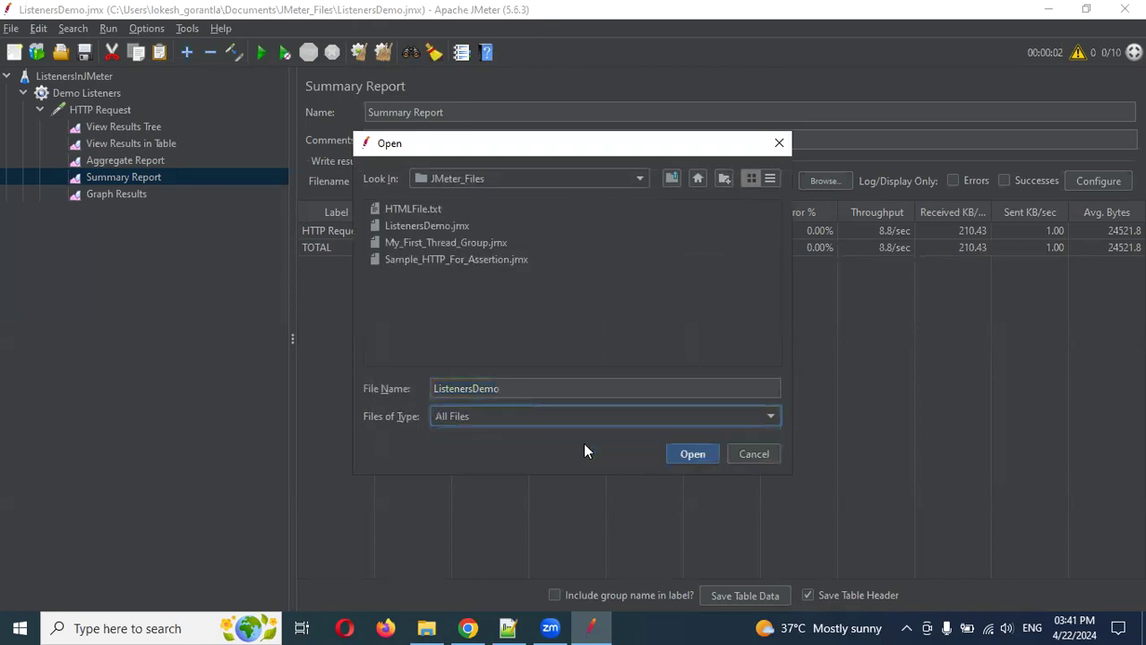
left_click(407, 209)
left_click(693, 454)
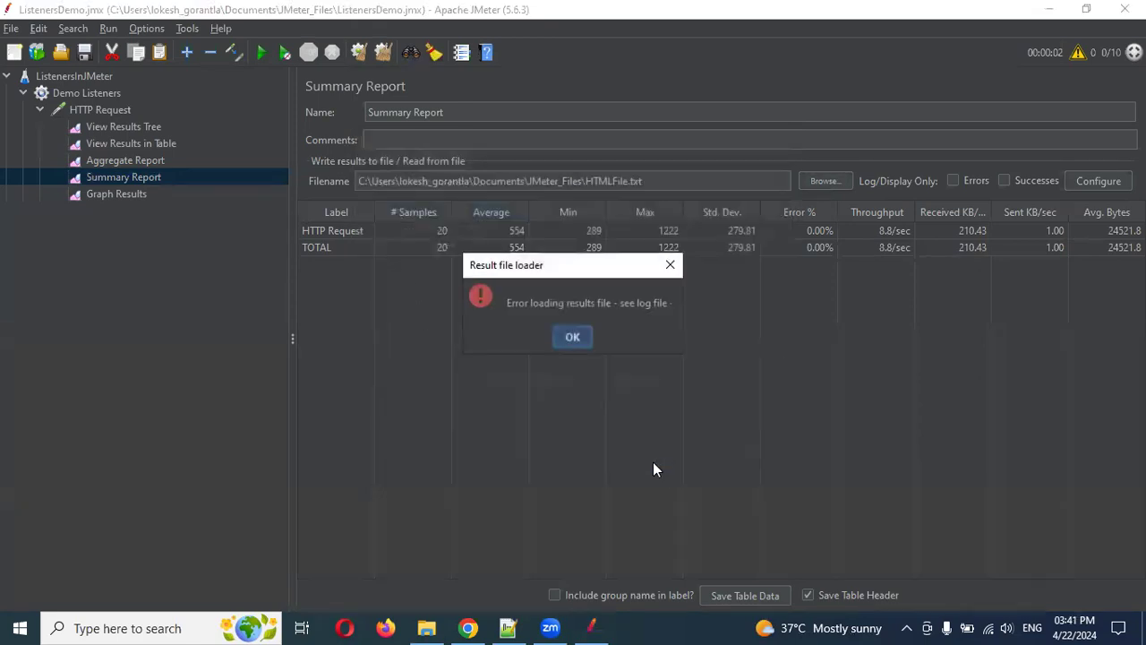
left_click(573, 338)
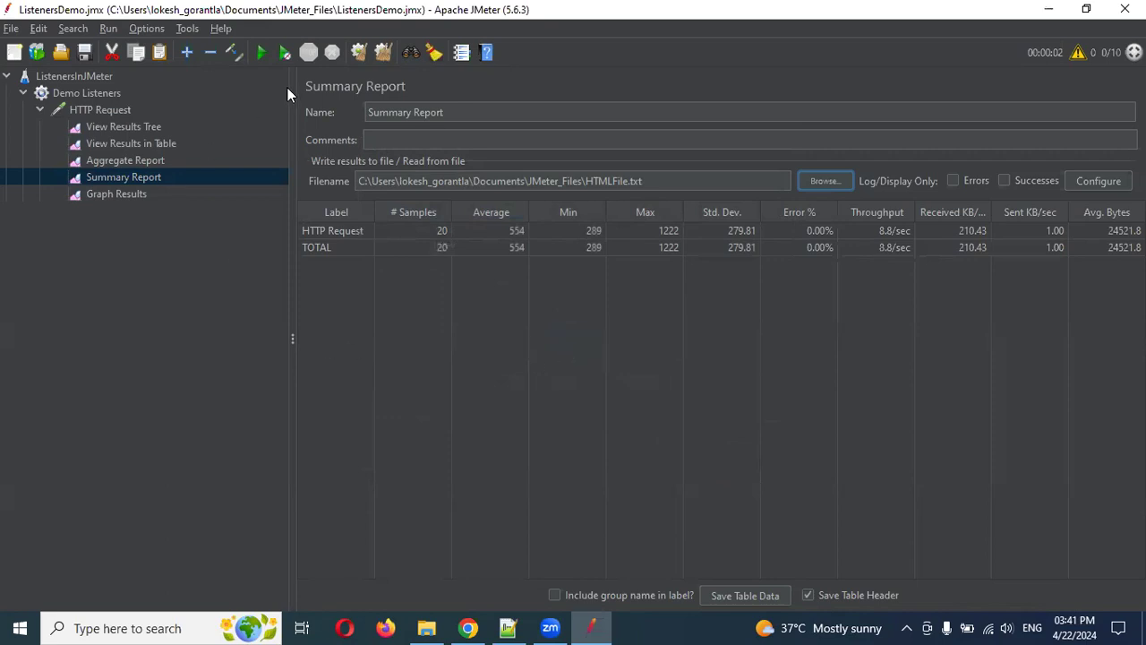
left_click(386, 50)
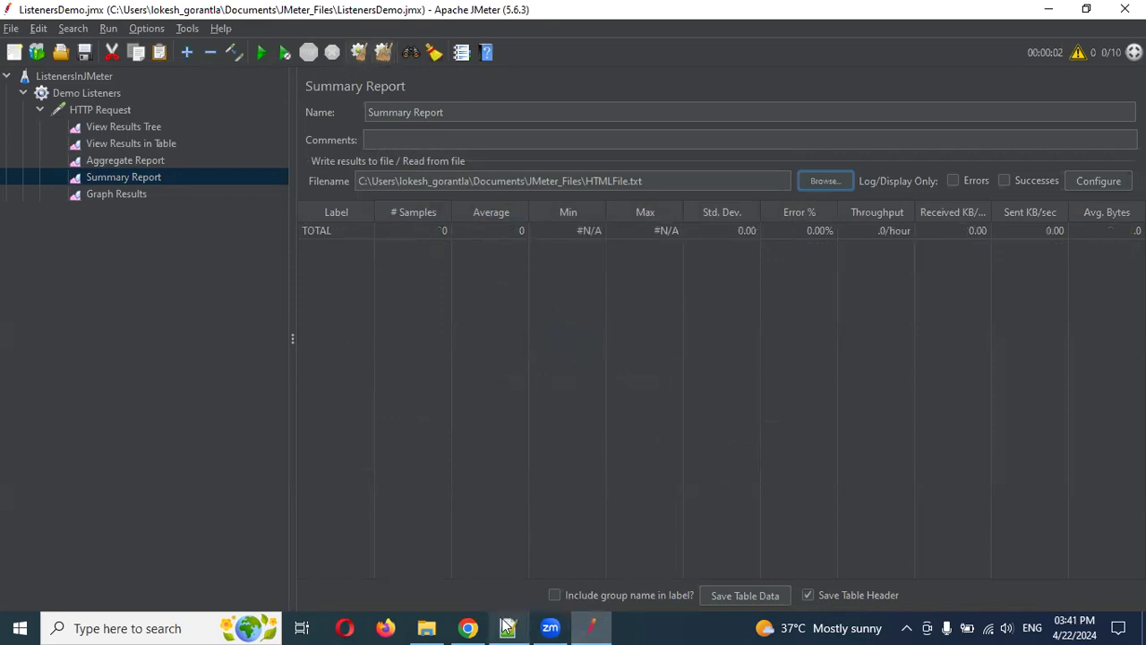
Step: Switch to File Explorer, open HTMLFile in Notepad, delete its entire contents, and save and close it
left_click(433, 627)
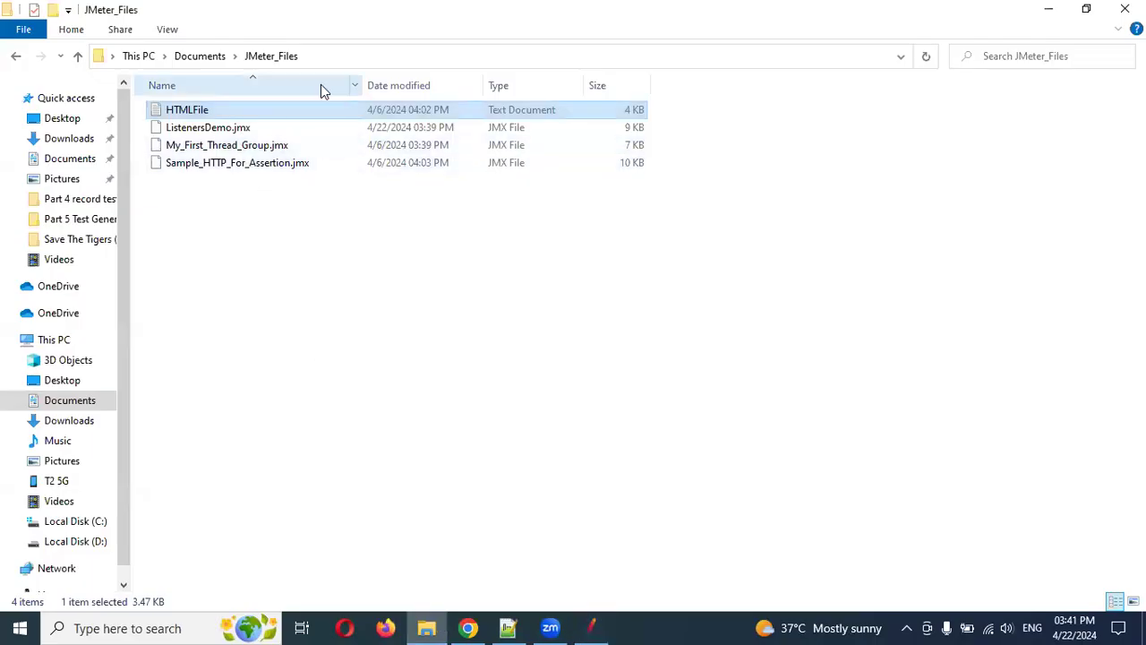
double_click(297, 107)
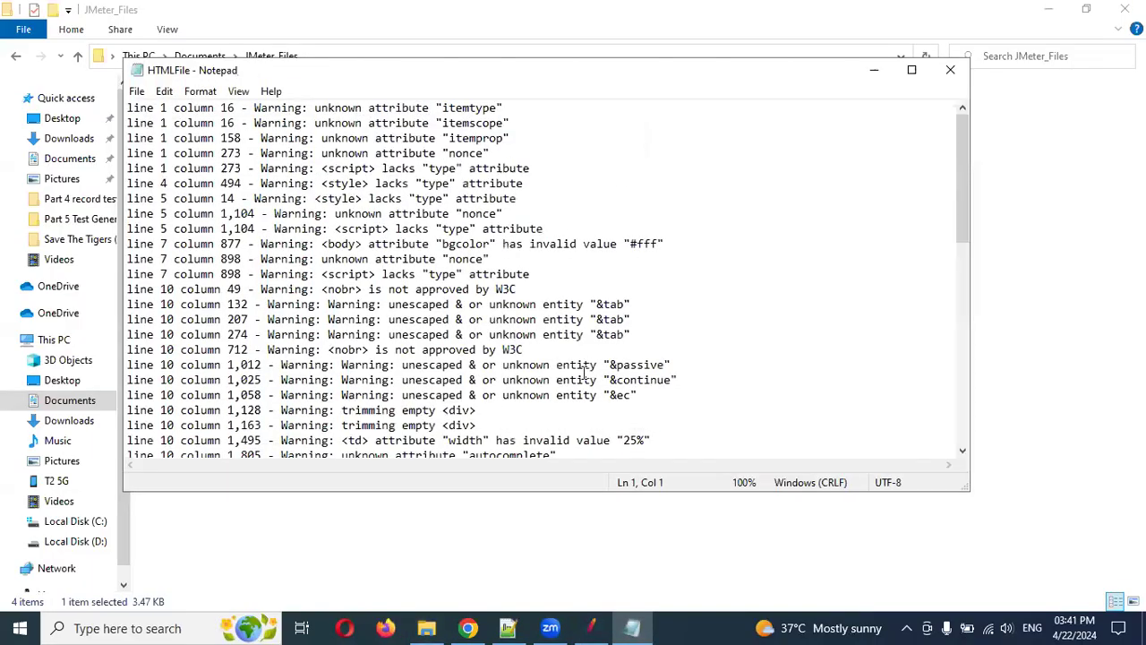
left_click(586, 369)
scroll(587, 369, "down", 5)
left_click(588, 369)
key("ctrl+a")
key("BackSpace")
key("ctrl+s")
left_click(949, 71)
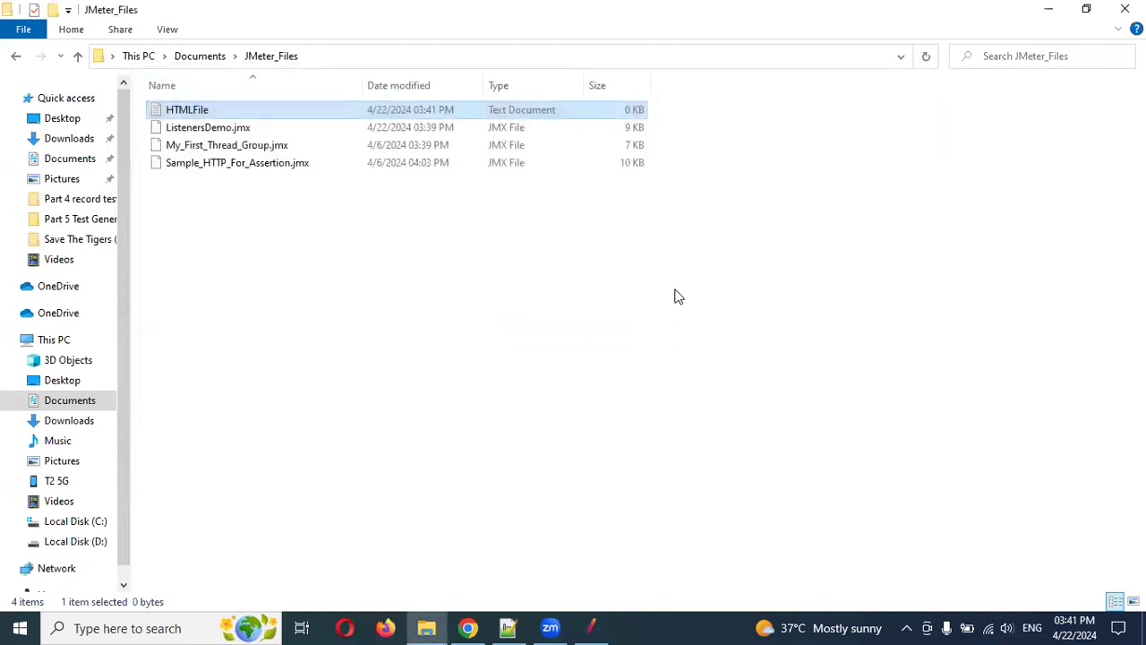
Step: Switch back to JMeter and run the test, appending the Summary Report results to the existing HTMLFile.txt
key("alt+Tab")
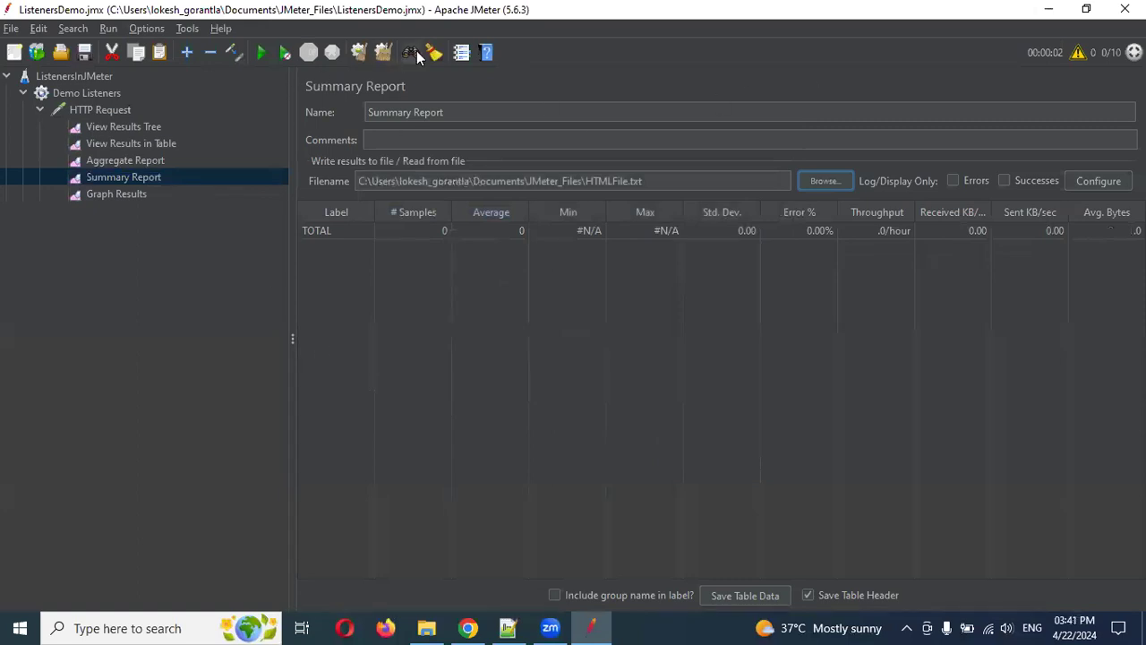
left_click(259, 53)
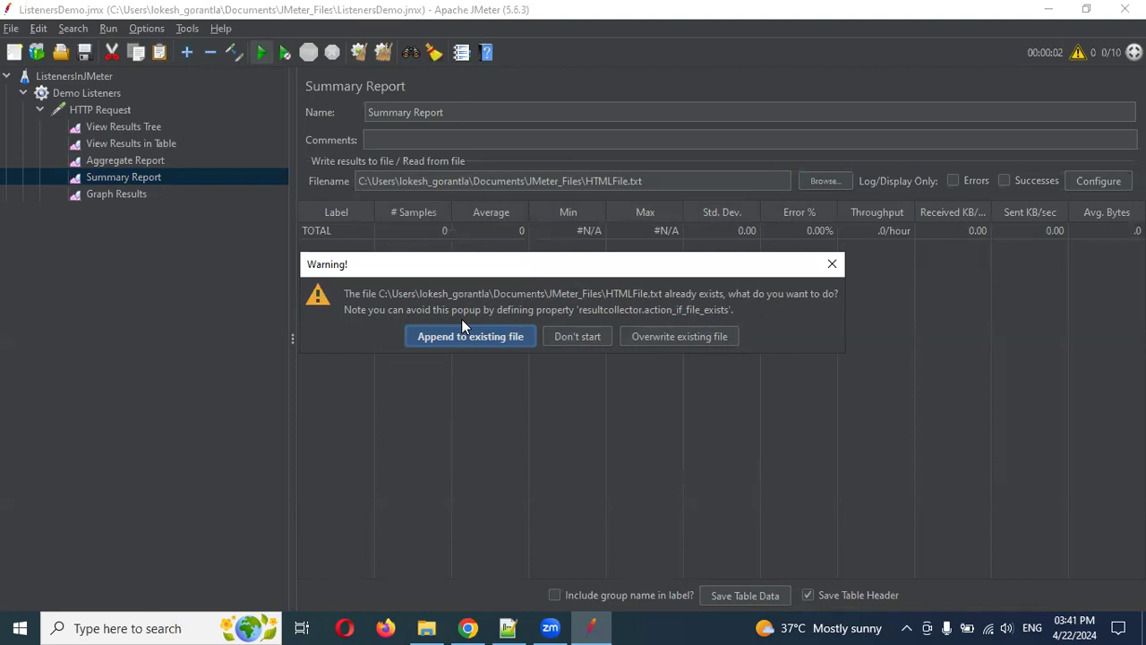
left_click(507, 341)
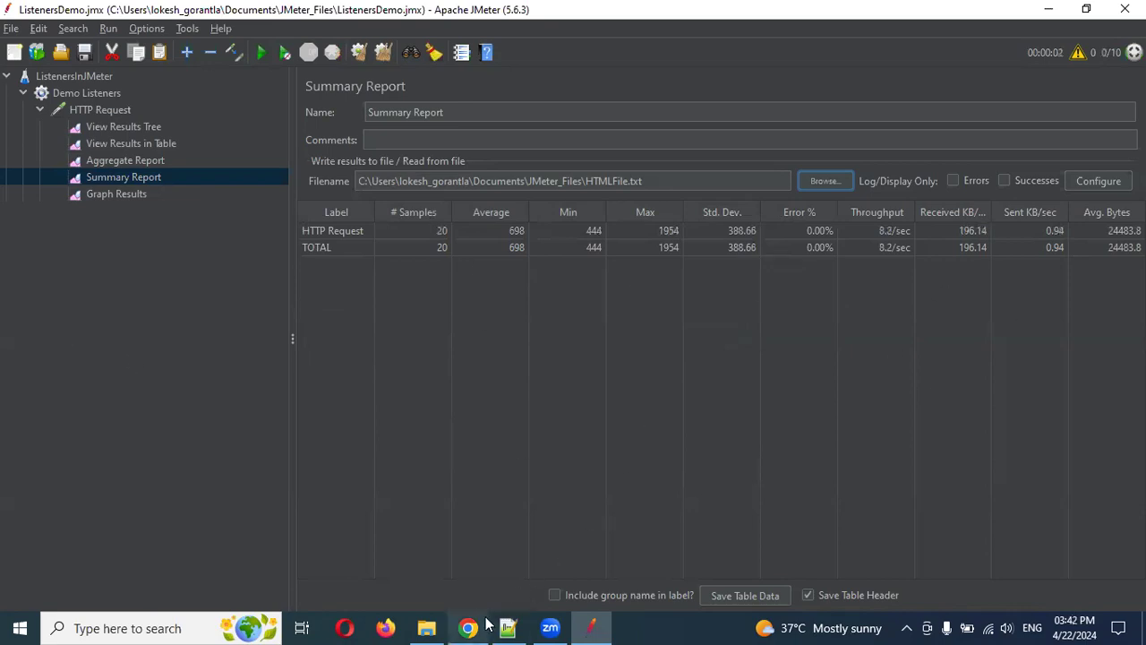
Step: Open HTMLFile from JMeter_Files in Notepad and examine all the sample result lines written by the test run
left_click(426, 628)
double_click(180, 111)
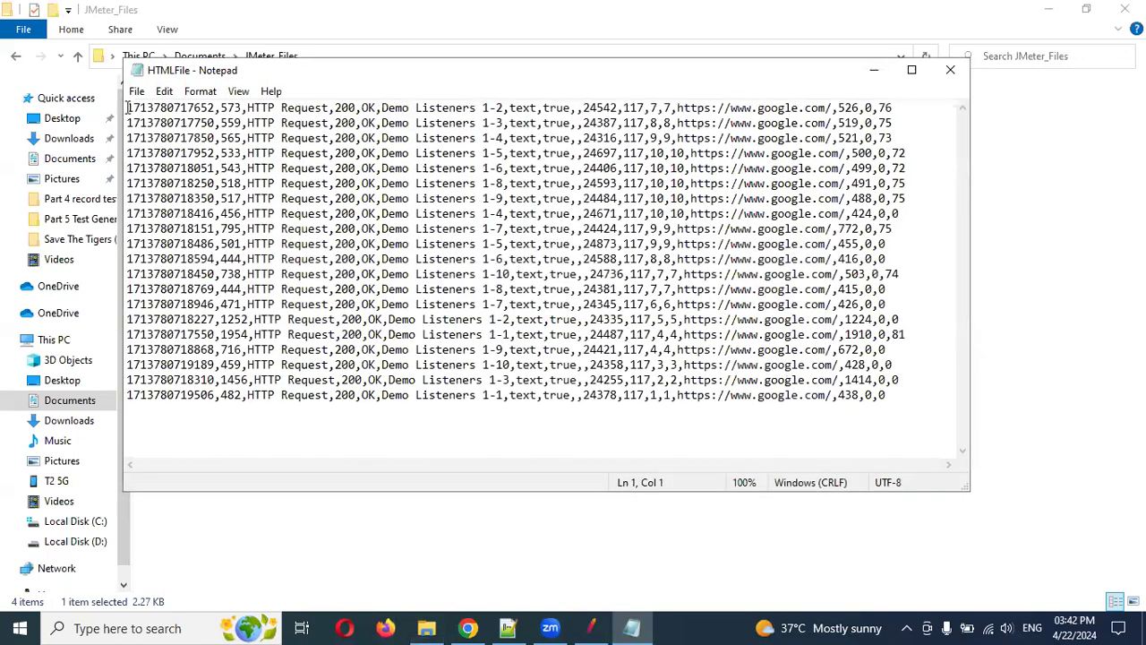
left_click_drag(127, 108, 953, 410)
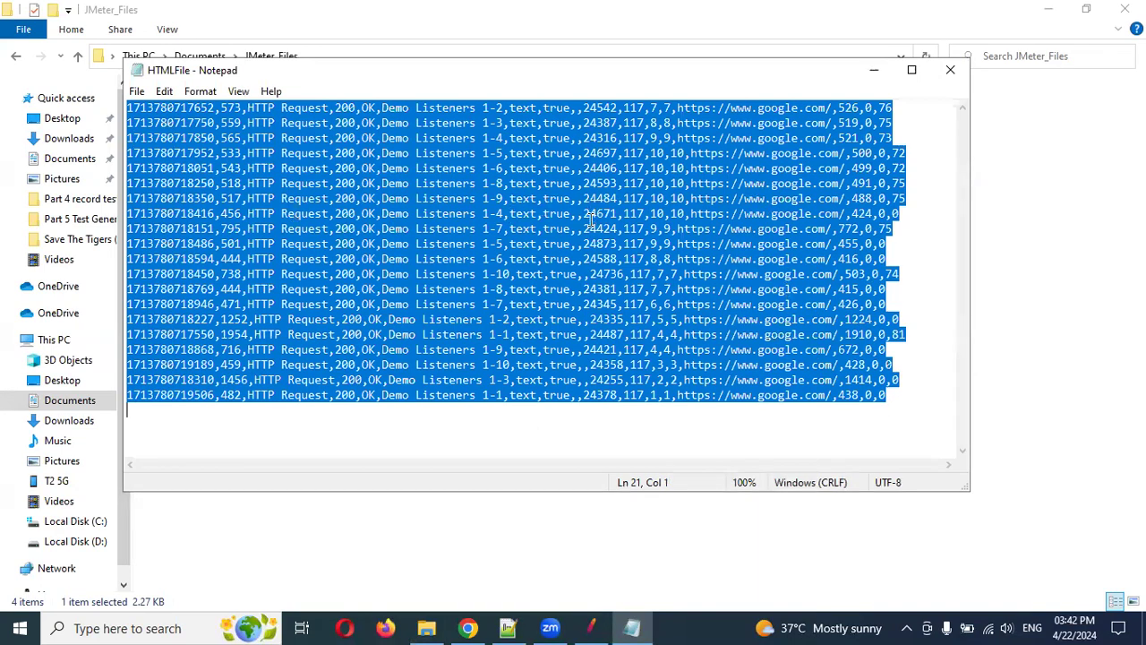
Step: Close Notepad's view and switch back to JMeter, remove the results filename from the Summary Report, and clear all results
left_click(935, 67)
key("alt+Tab")
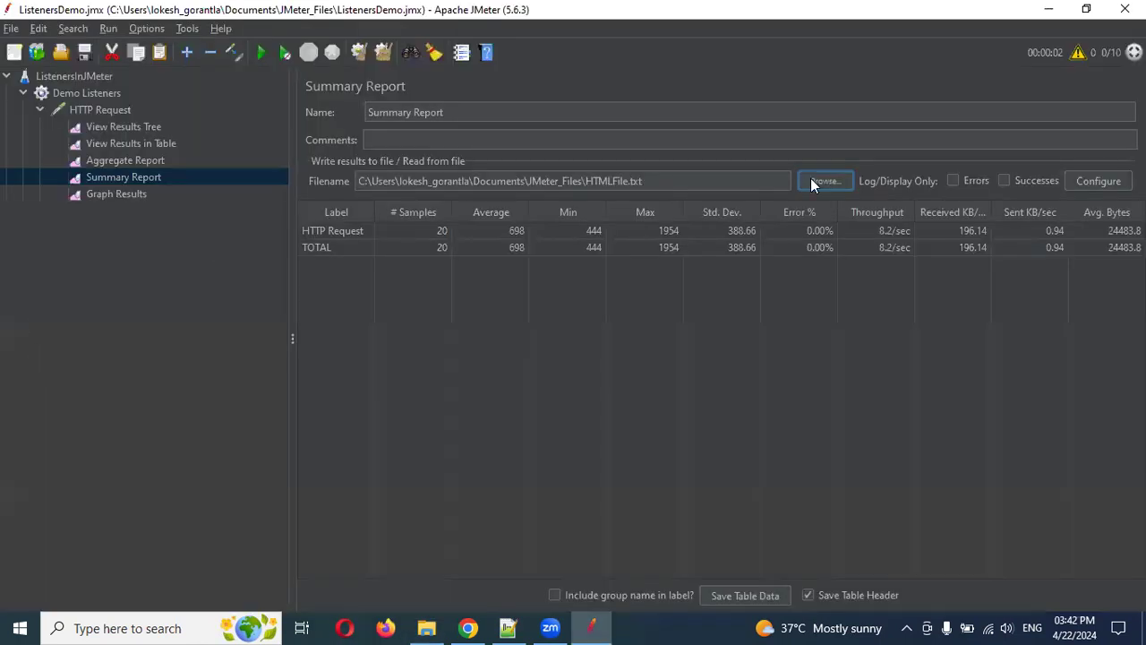
left_click_drag(686, 182, 333, 190)
key("BackSpace")
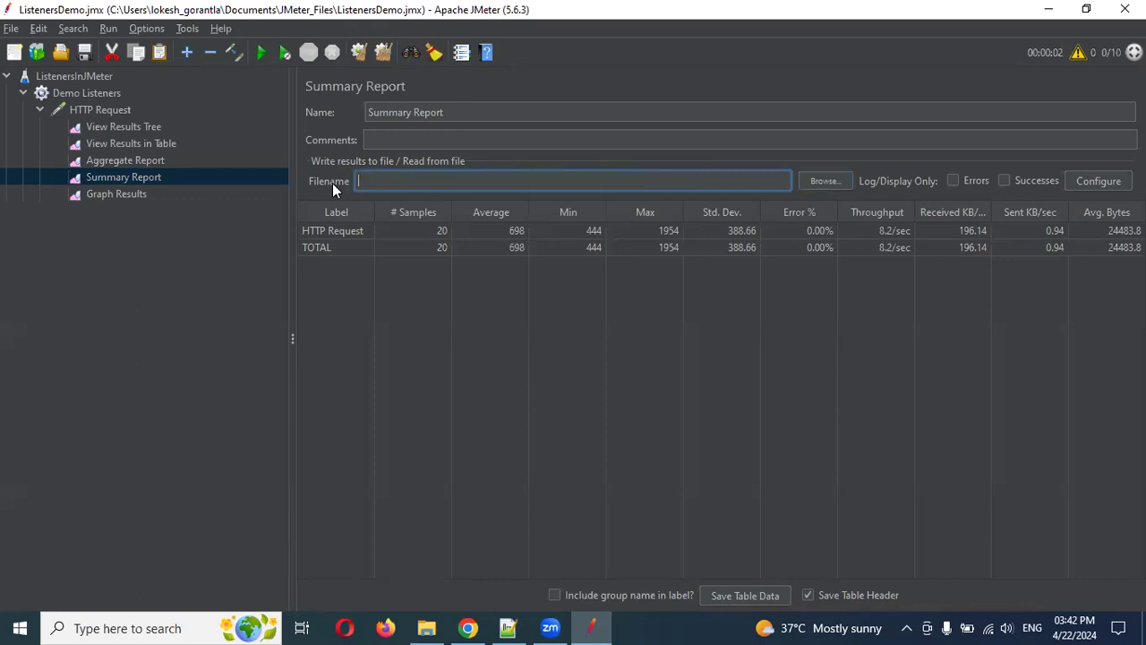
left_click(380, 51)
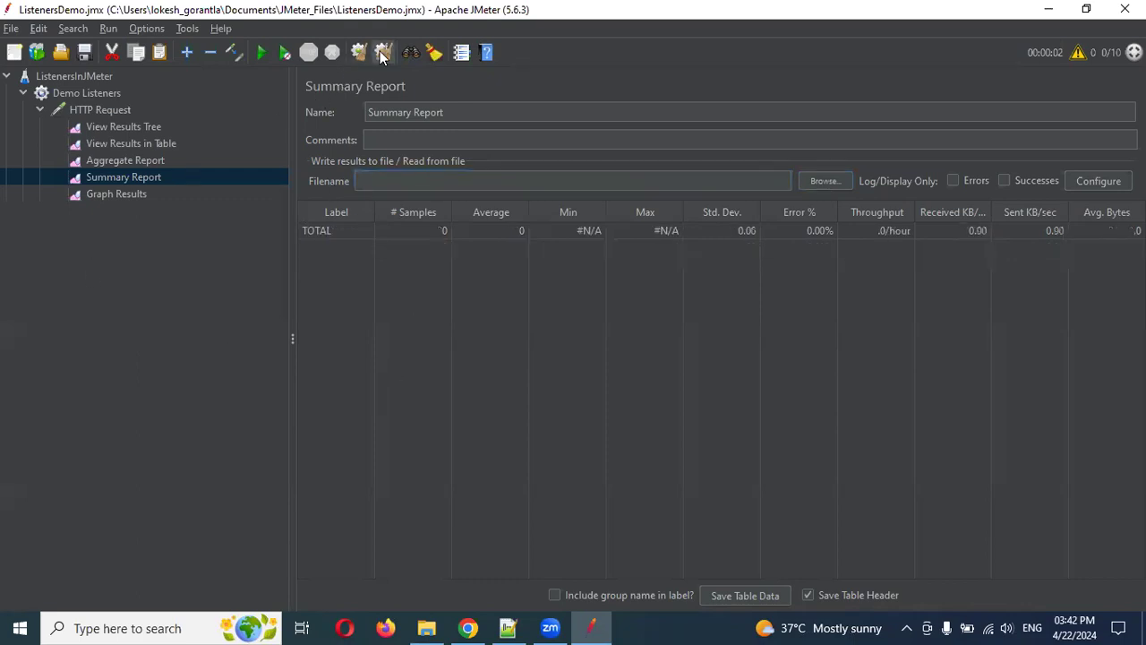
Step: Disable the View Results Tree, View Results in Table, Aggregate Report and Summary Report listeners under HTTP Request
left_click(125, 194)
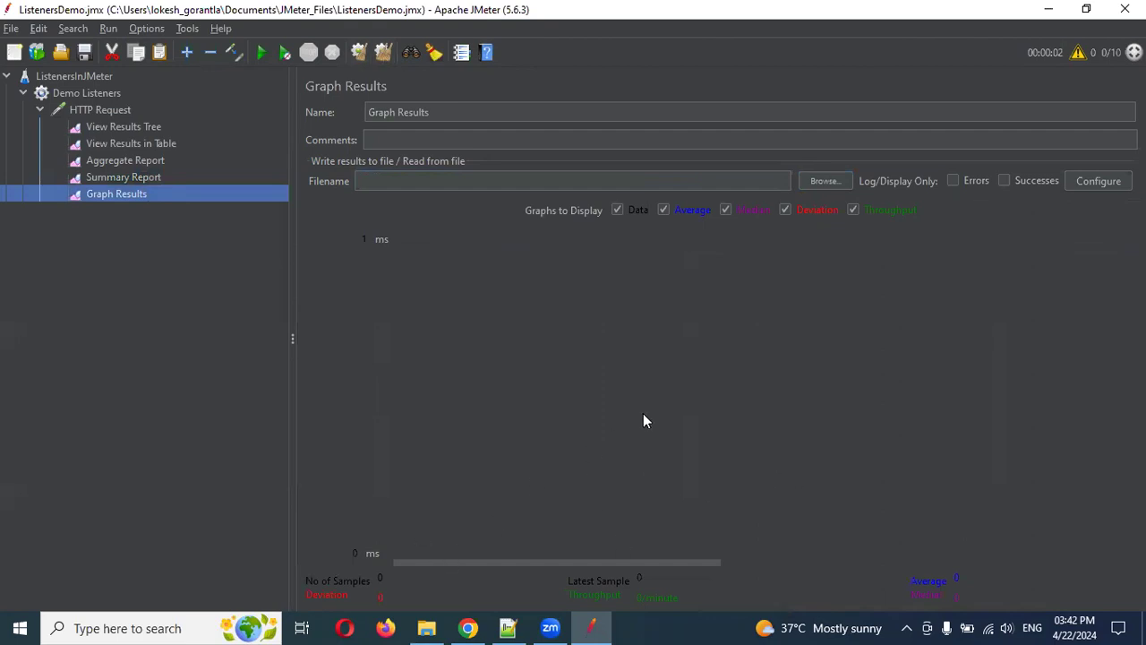
right_click(141, 127)
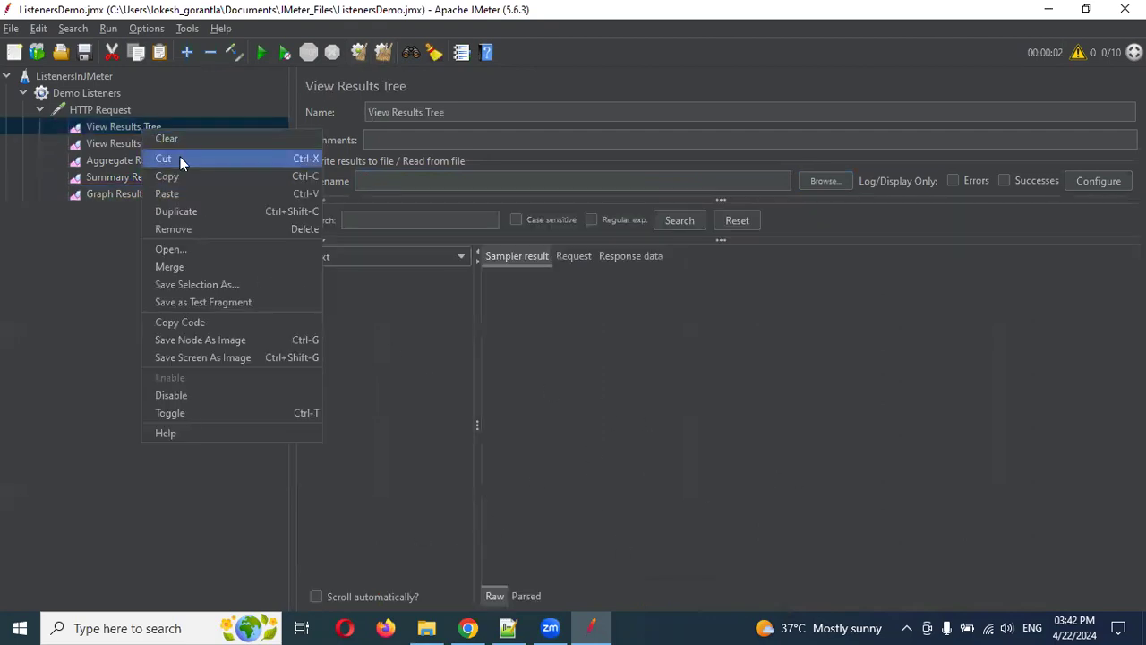
left_click(208, 395)
right_click(124, 145)
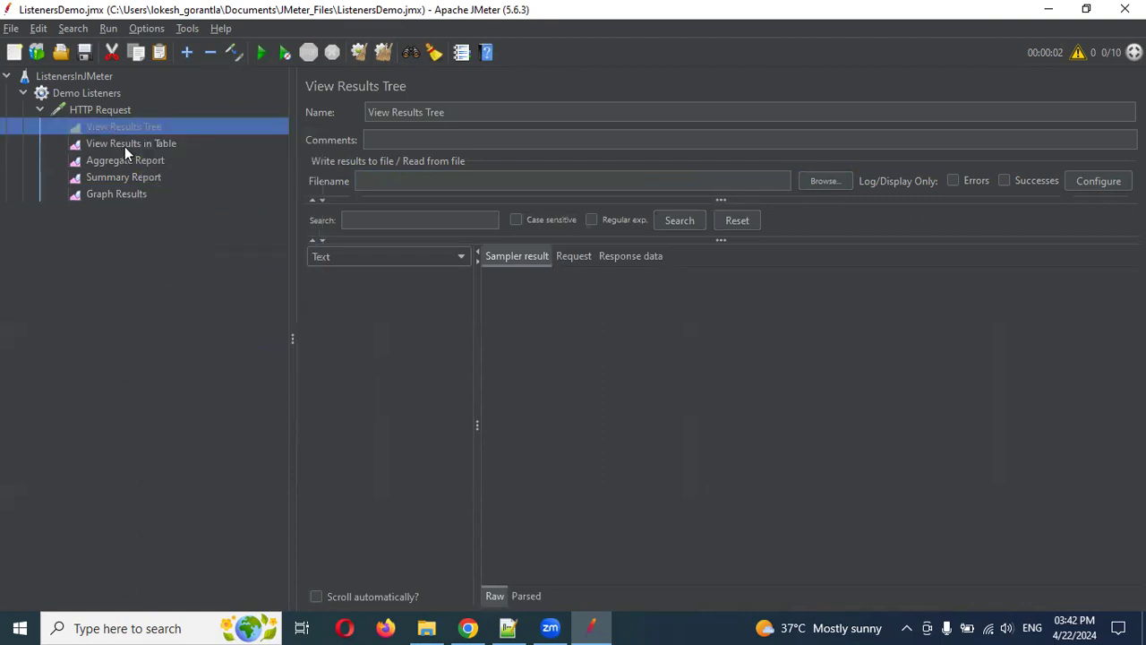
left_click(175, 414)
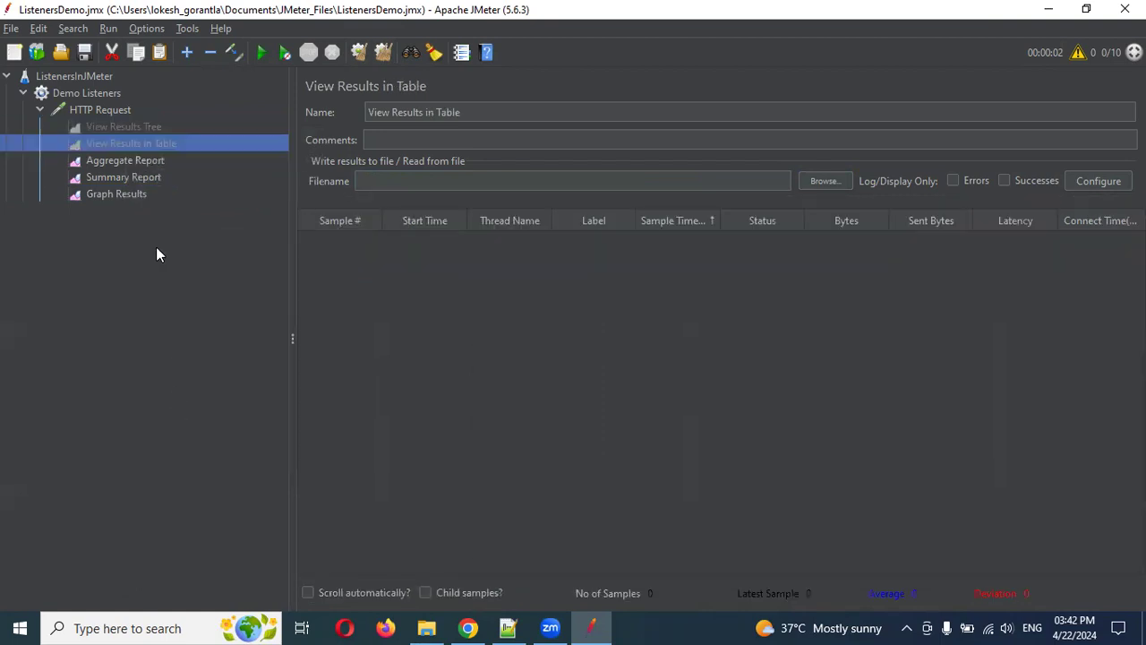
right_click(159, 160)
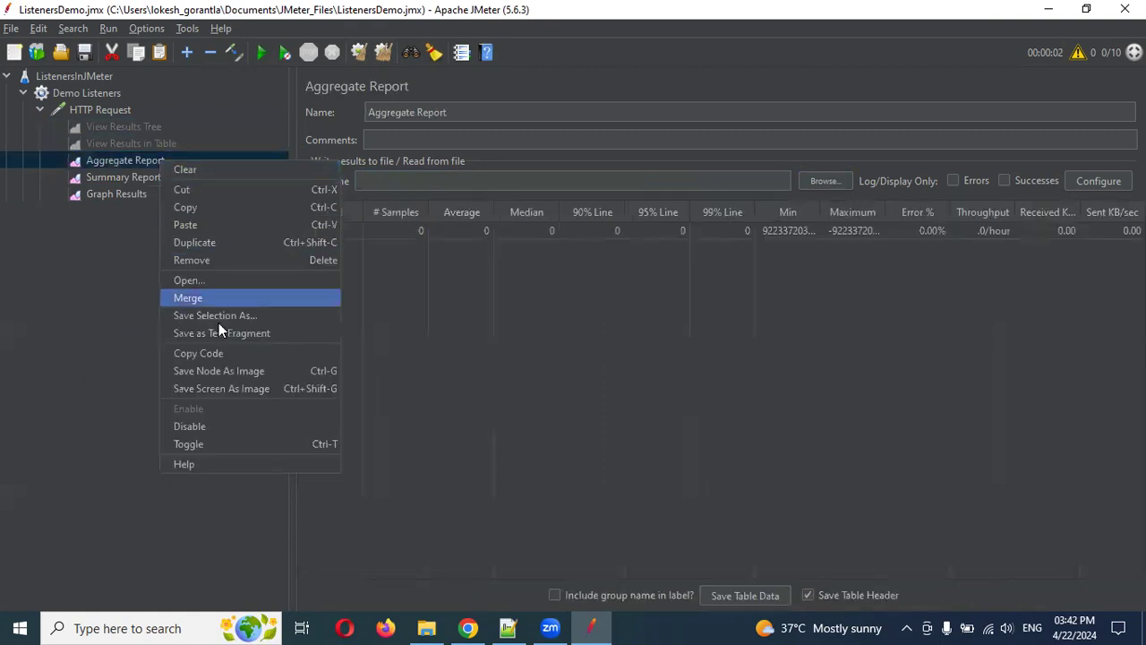
left_click(208, 425)
right_click(150, 179)
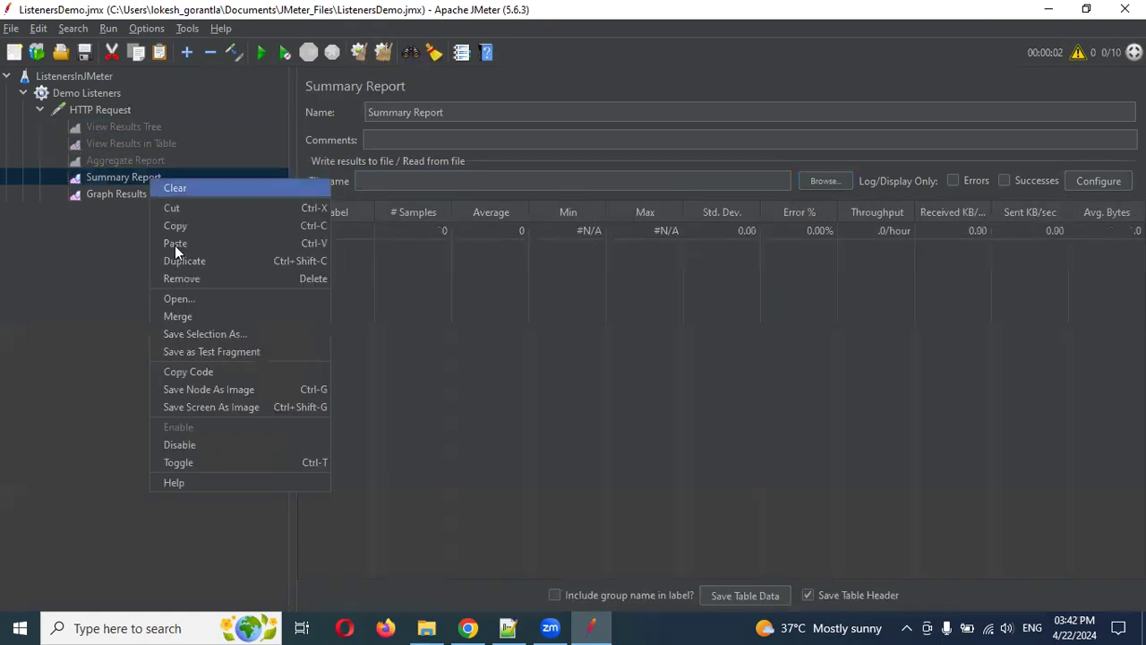
left_click(194, 451)
Step: Set the Demo Listeners thread group's loop count to Infinite
left_click(124, 195)
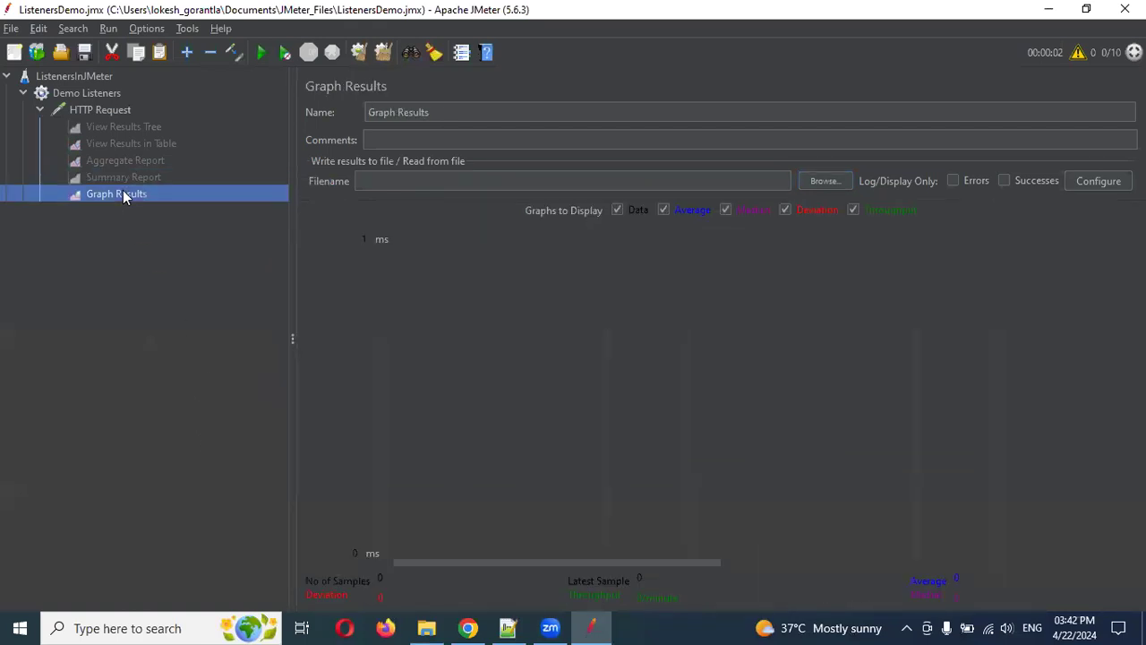
left_click(90, 109)
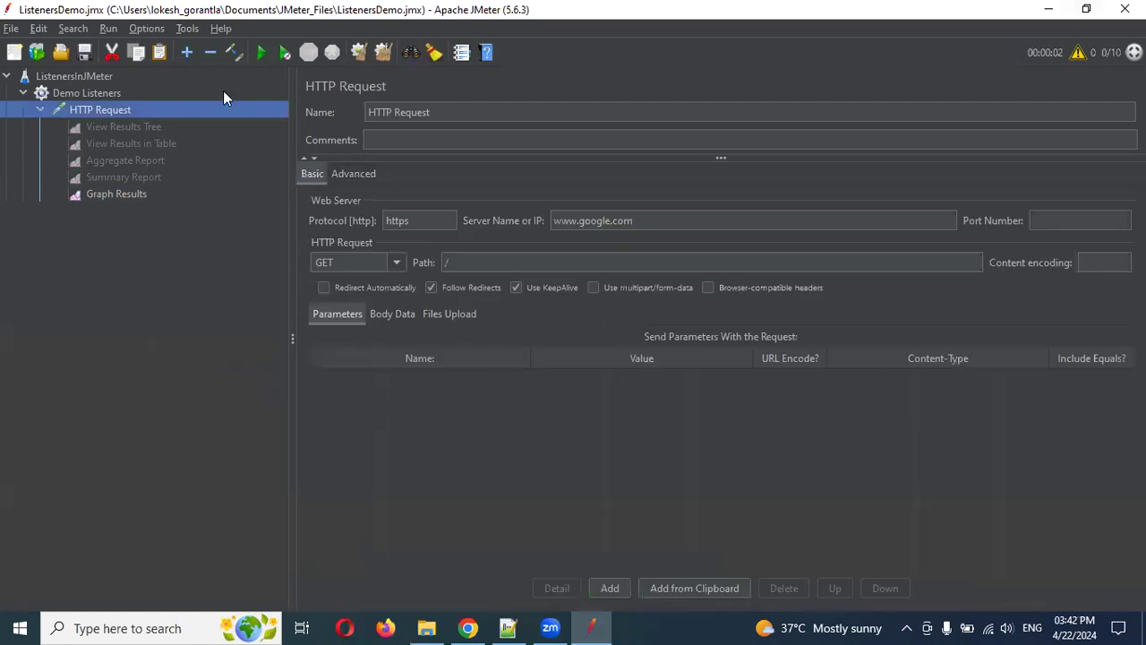
left_click(99, 93)
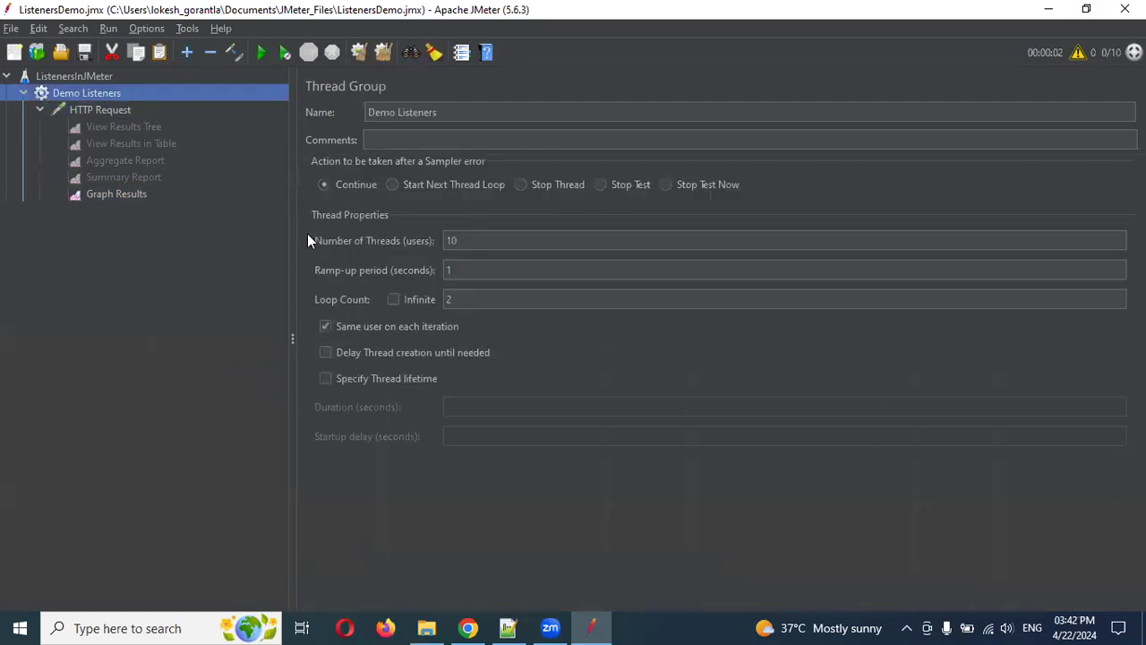
left_click(466, 301)
left_click(394, 299)
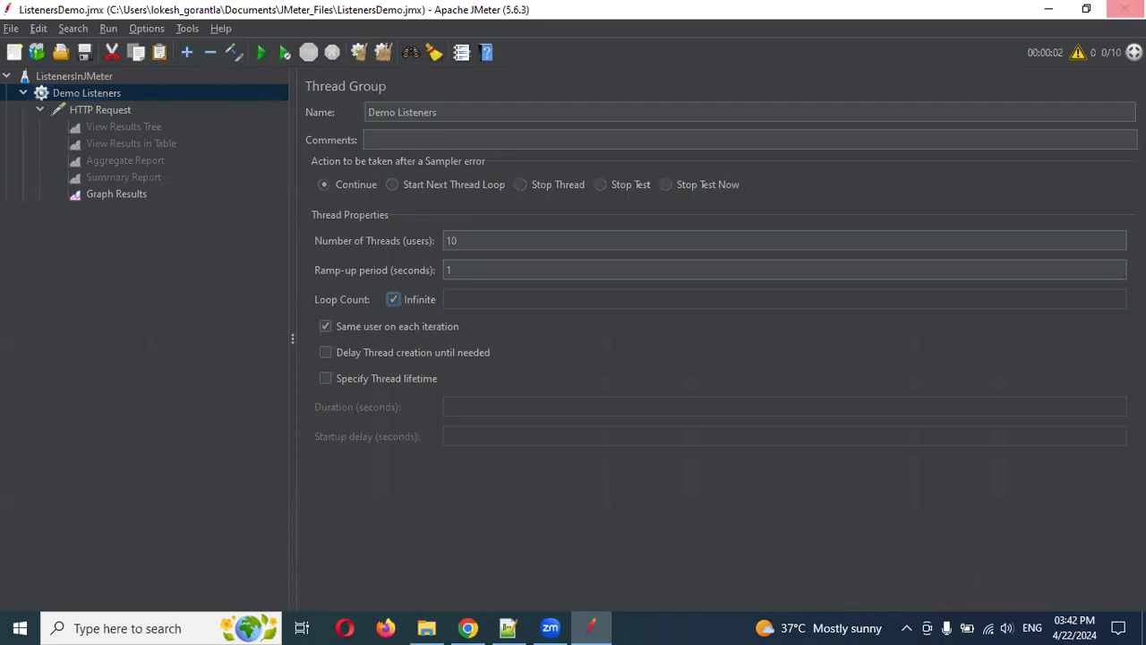
Step: Run the test with Graph Results open and stop it after about 38 seconds
left_click(136, 193)
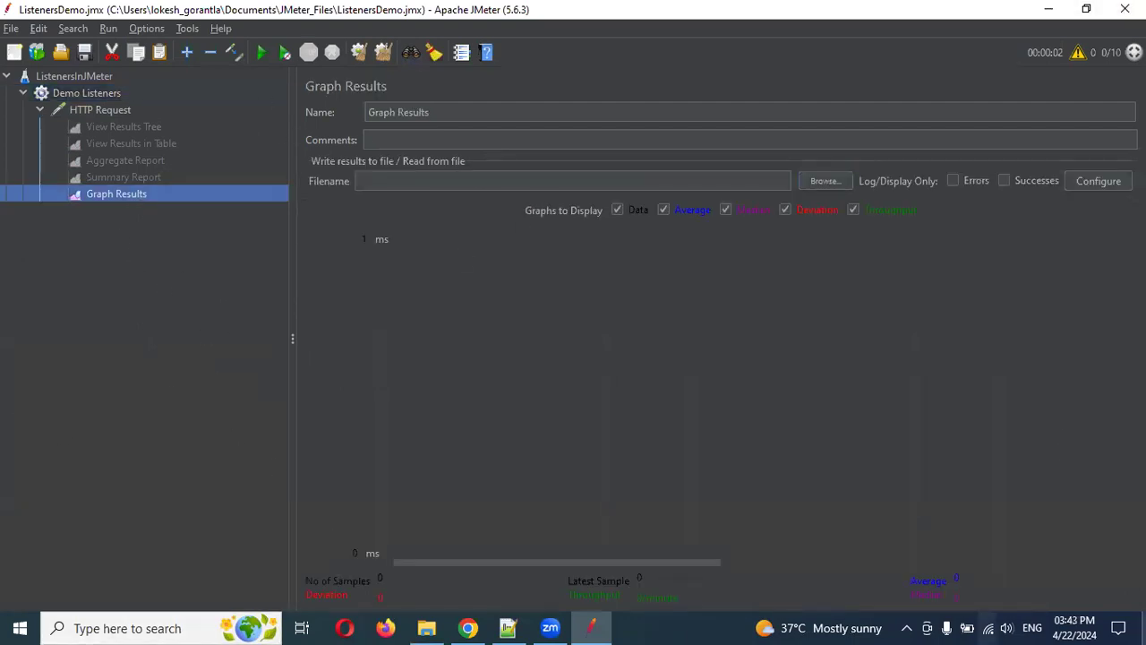
left_click(263, 53)
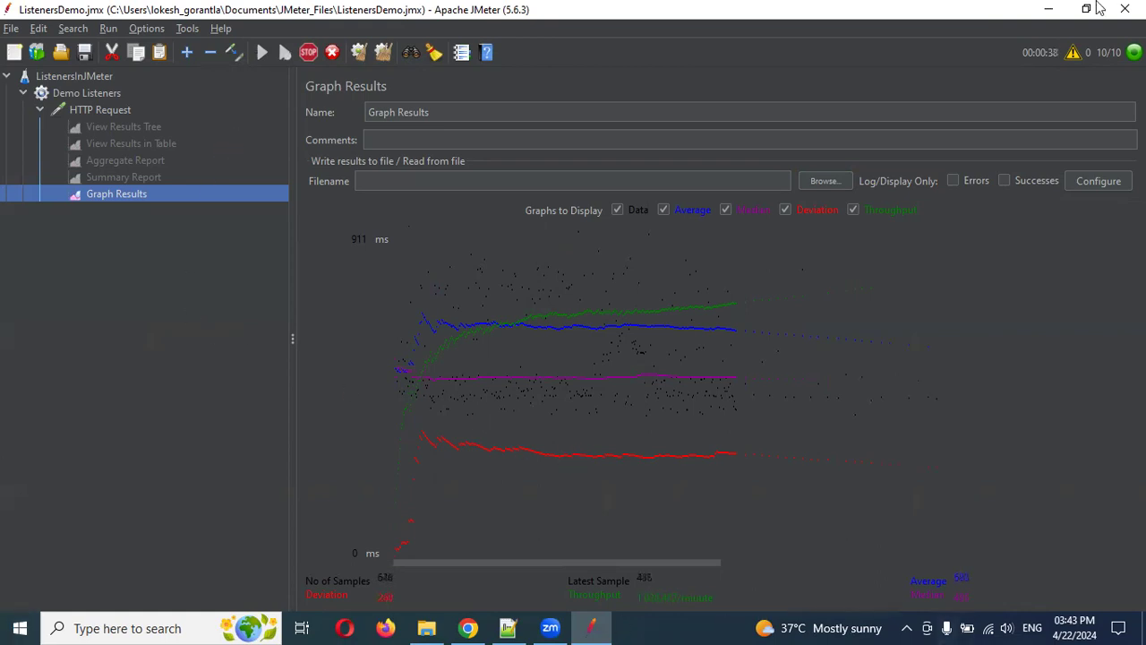
left_click(309, 54)
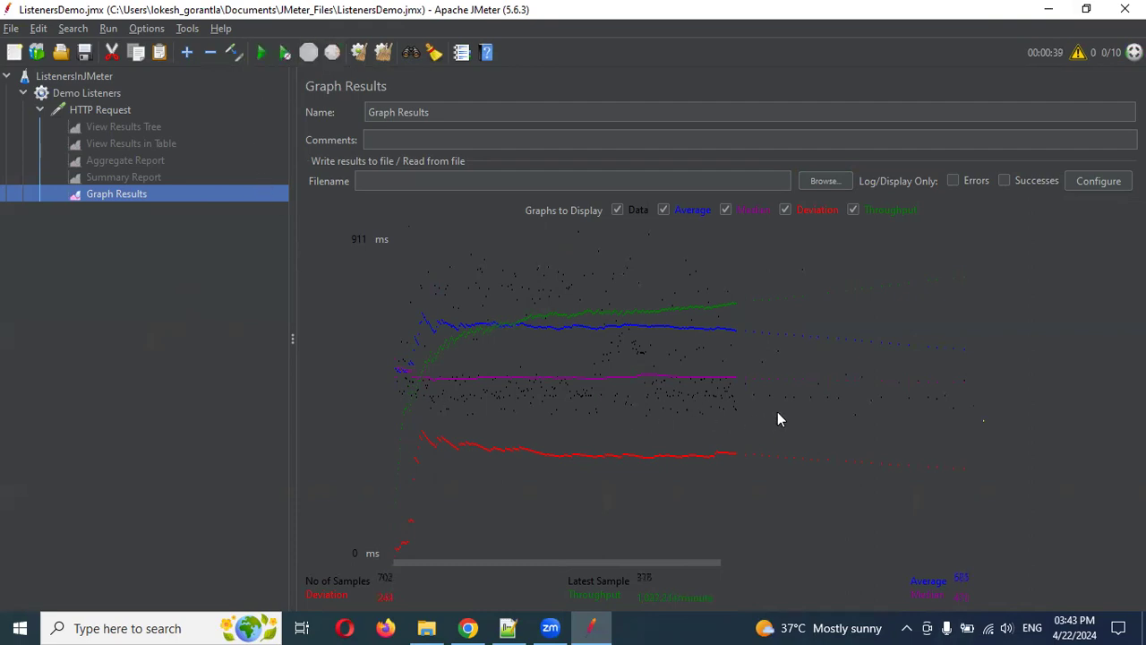
Step: Hide the Data, Average, Median and Deviation series in the Graph Results plot one at a time
left_click(619, 209)
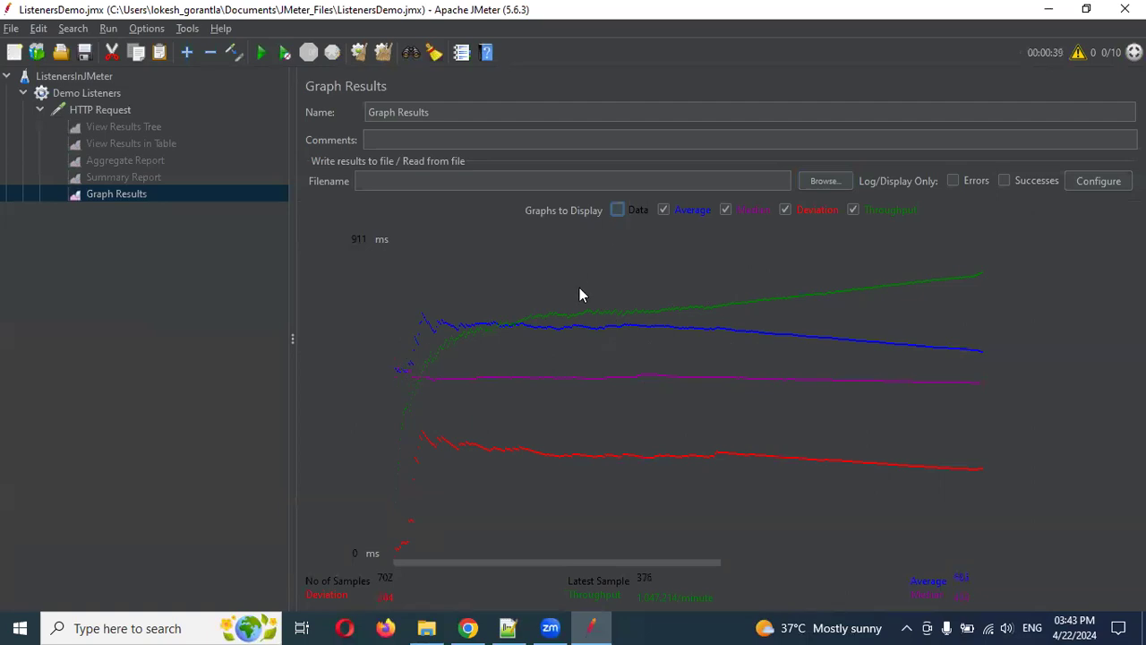
left_click(664, 211)
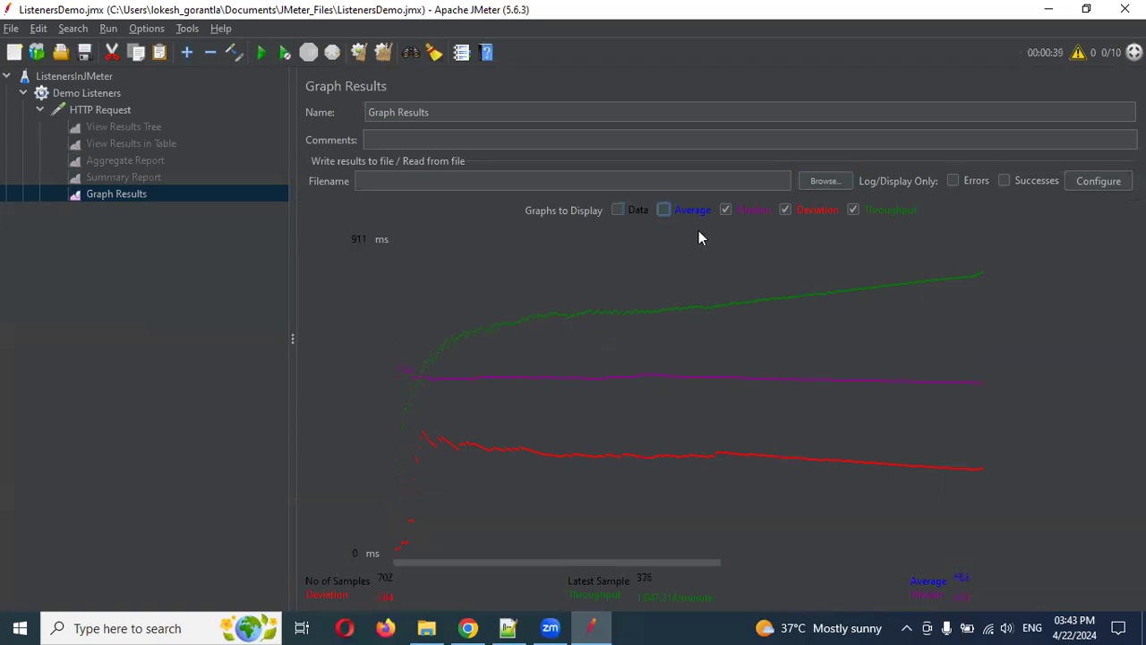
left_click(725, 212)
left_click(788, 210)
left_click(855, 211)
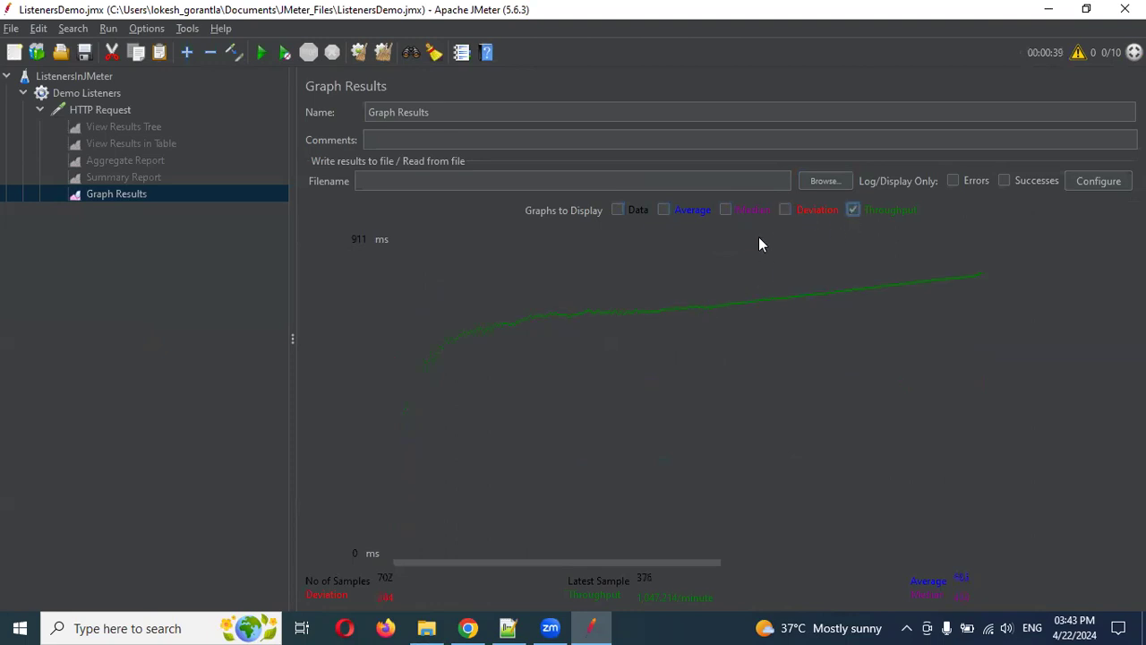
Step: Show the hidden series in the Graph Results plot again, including Deviation, Average and Data
left_click(785, 209)
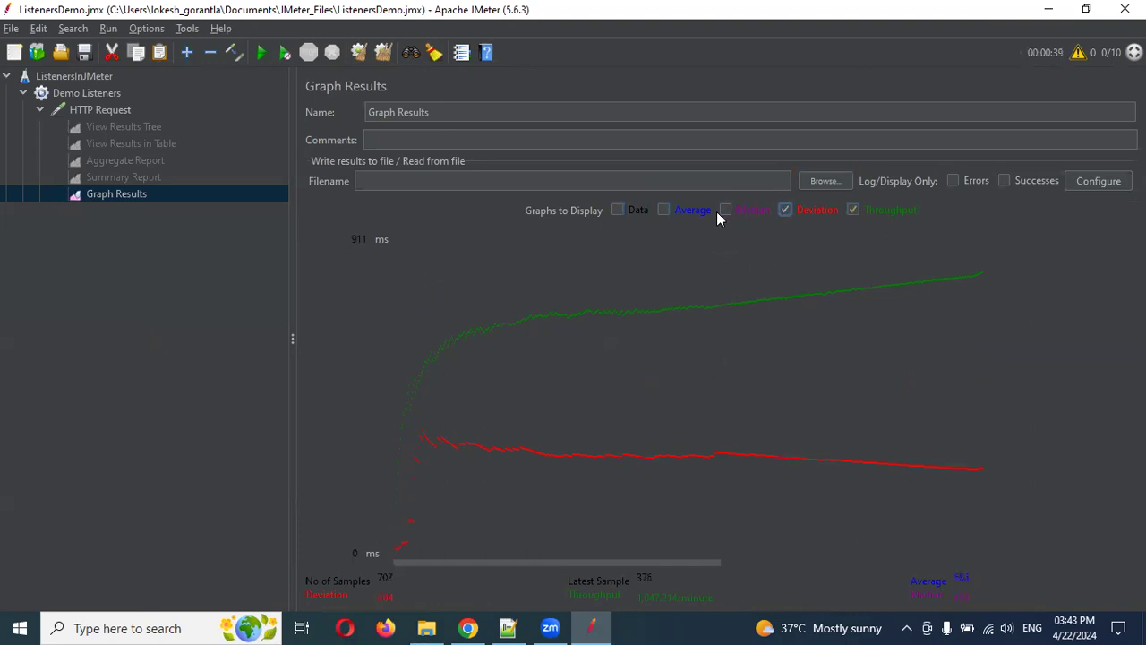
left_click(663, 210)
left_click(616, 211)
Step: Turn off the infinite loop in the Demo Listeners thread group, set its loop count to 2, and return to Graph Results
left_click(106, 93)
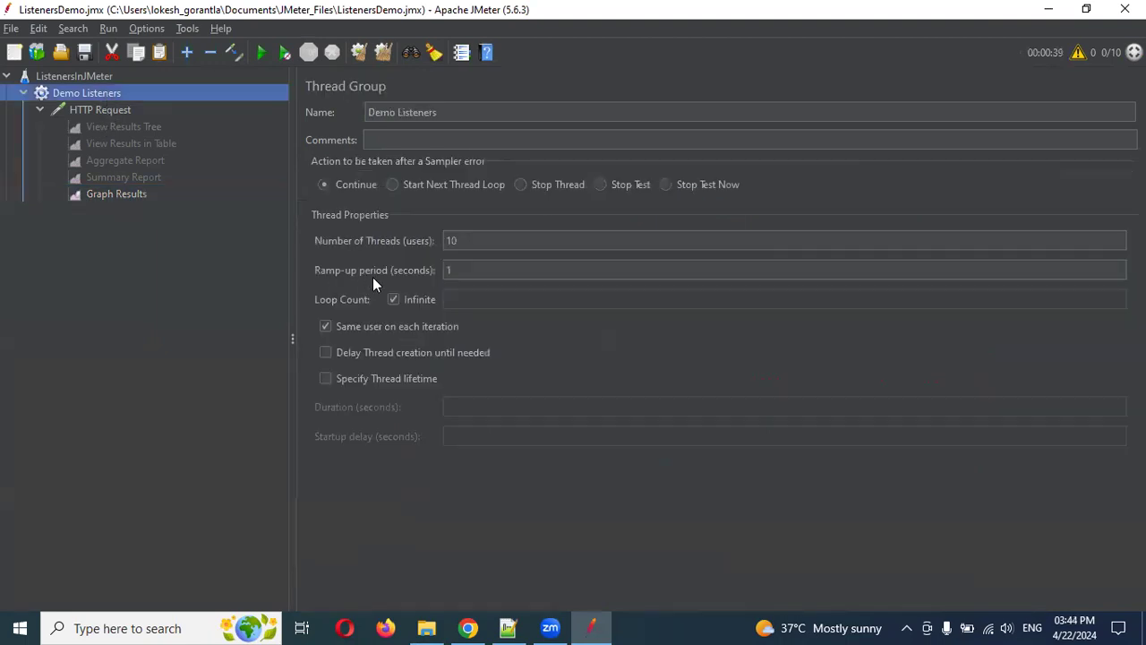
left_click(393, 299)
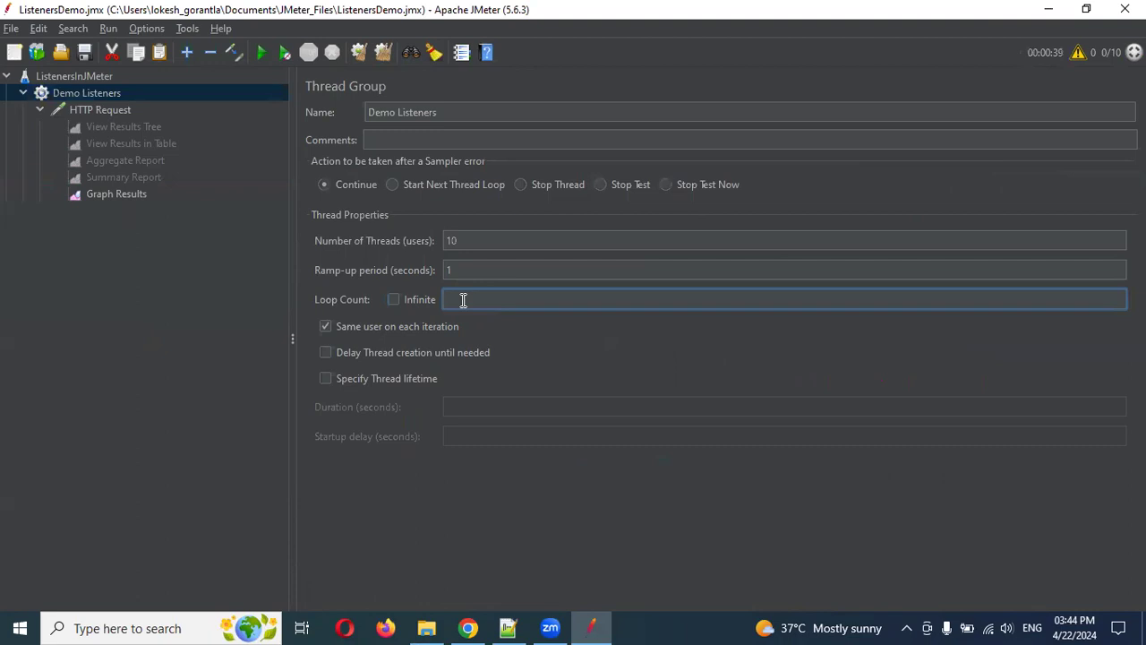
type("2")
left_click(119, 194)
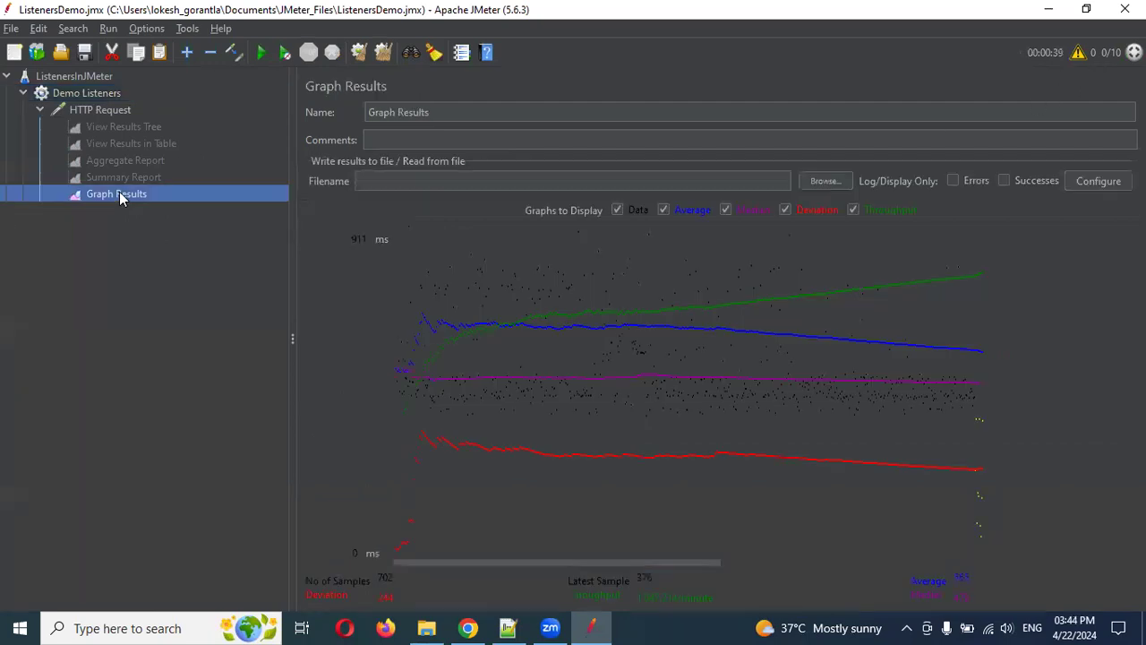
Step: Add a Simple Data Writer listener to the HTTP Request and compare its options with the Summary Report's
right_click(112, 111)
mouse_move(218, 117)
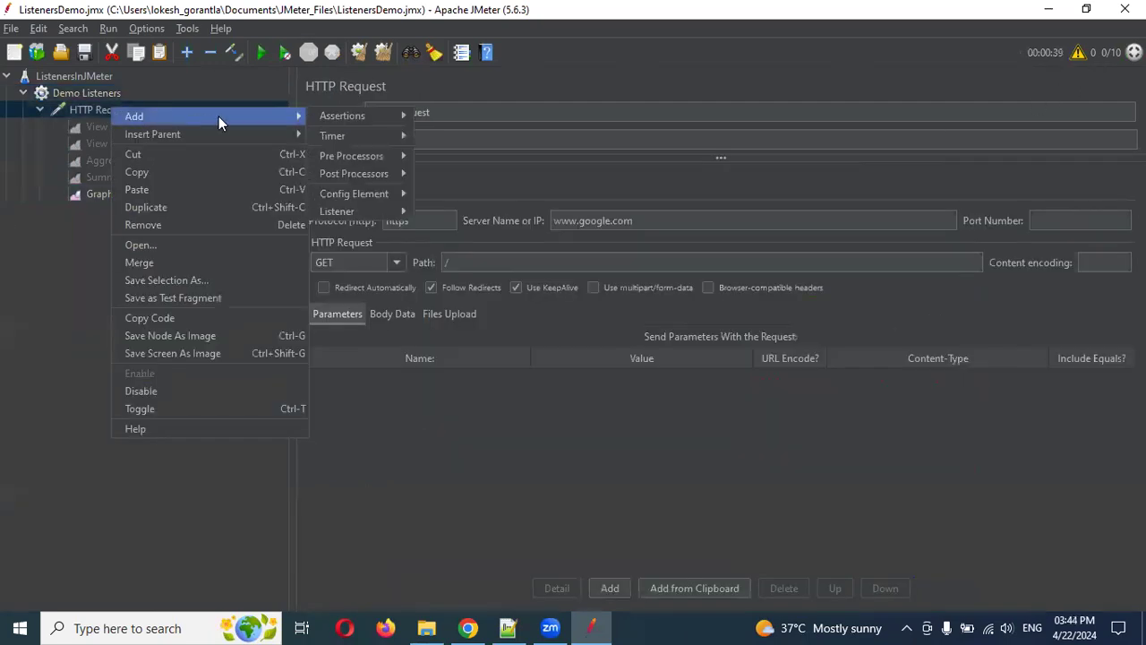
mouse_move(358, 212)
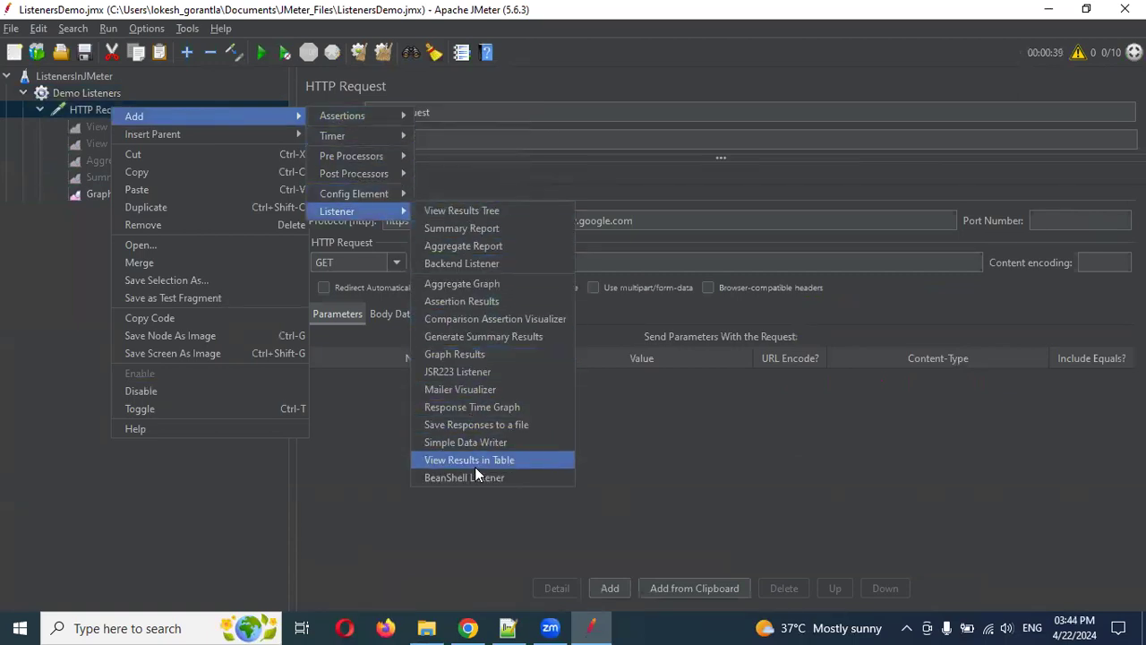
left_click(478, 444)
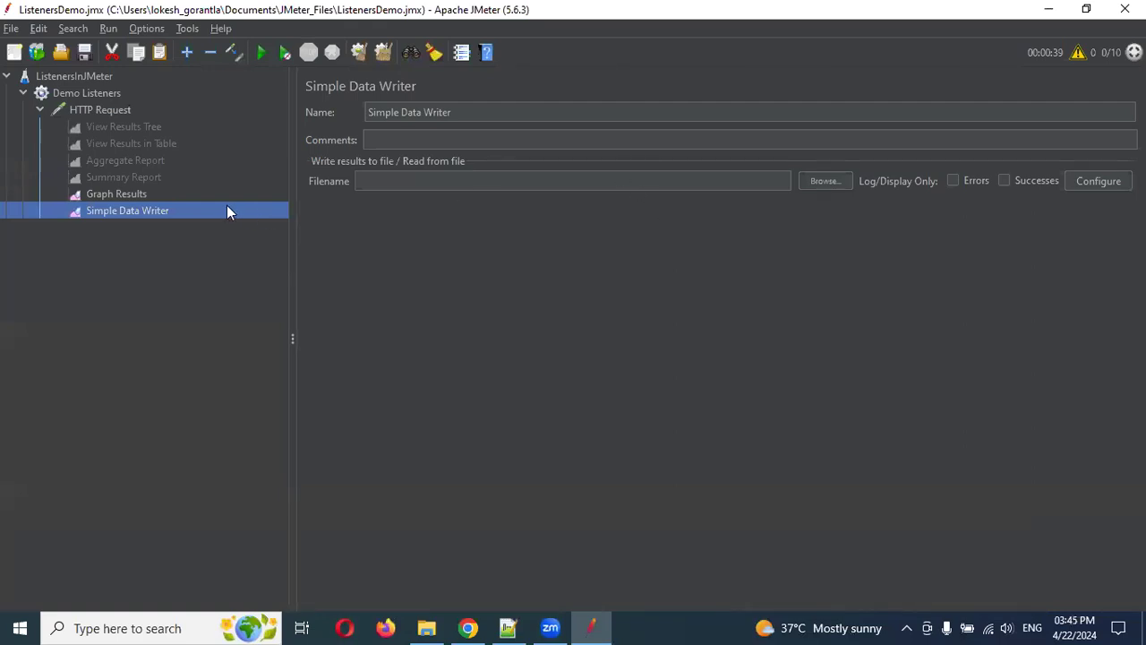
left_click(146, 178)
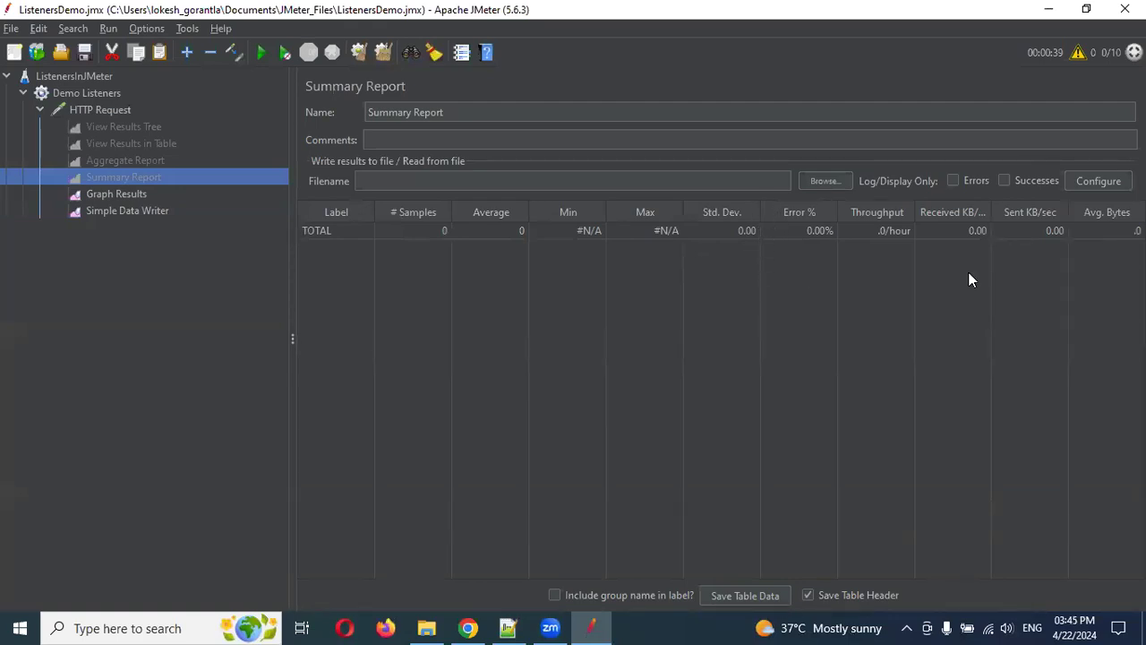
left_click(154, 214)
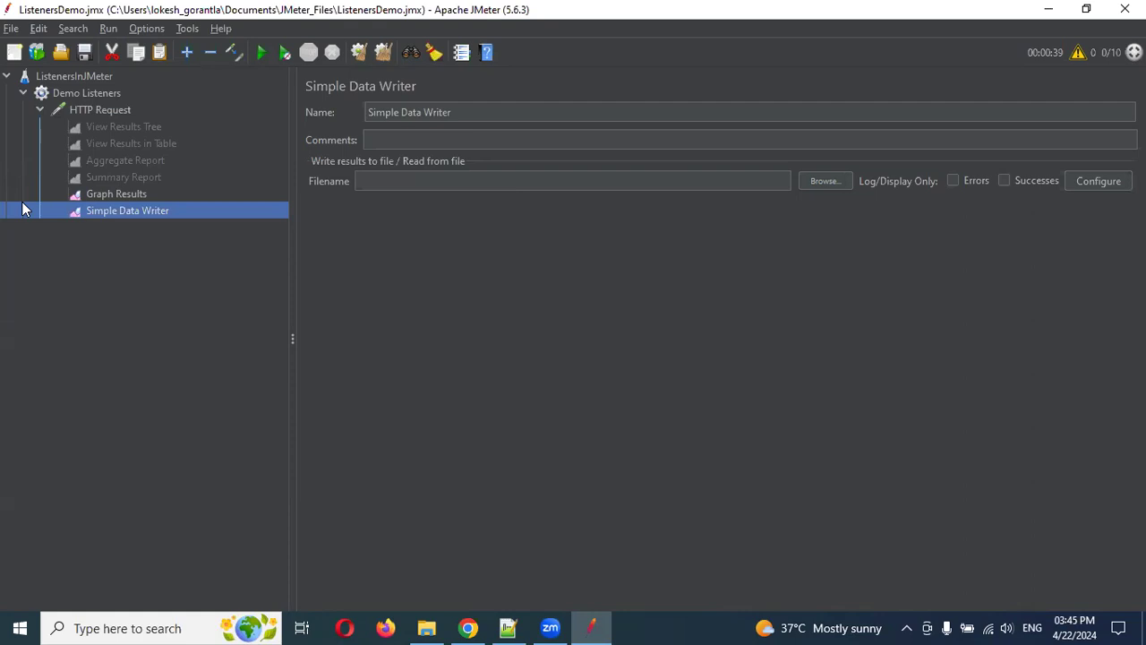
Step: Add a Generate Summary Results listener to the HTTP Request
right_click(119, 113)
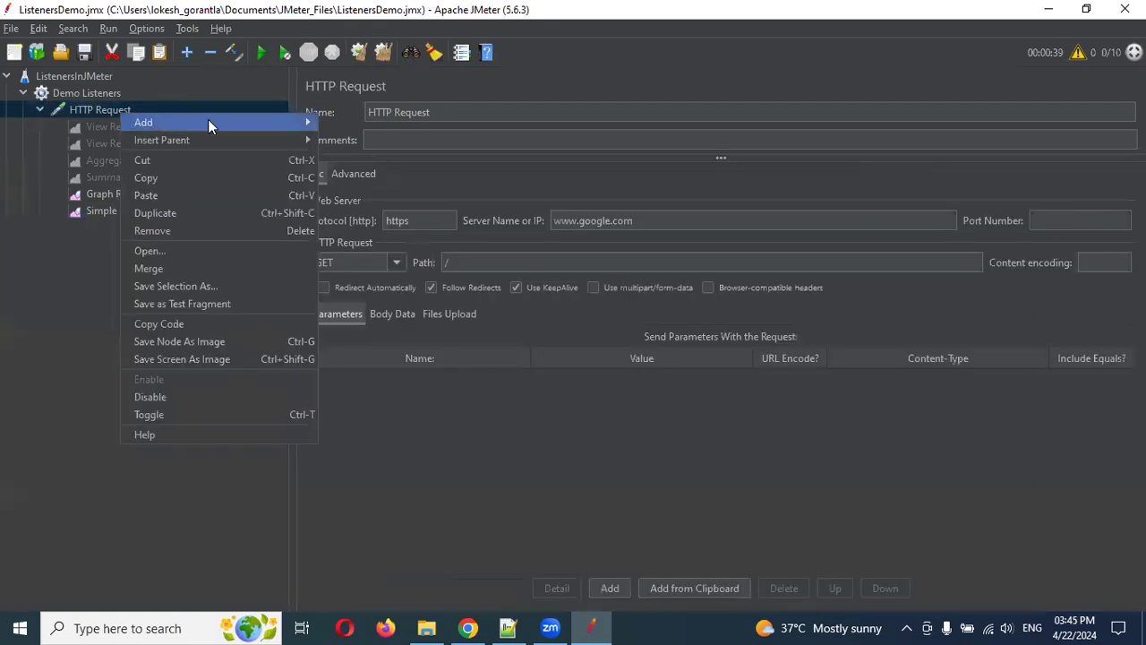
mouse_move(268, 138)
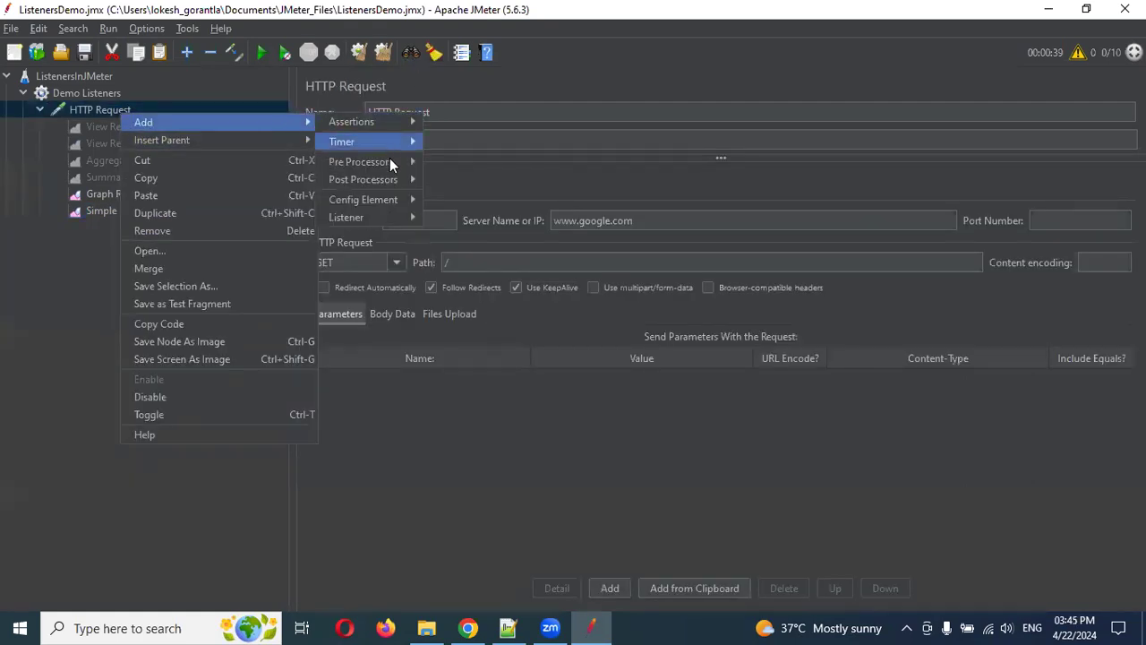
mouse_move(391, 219)
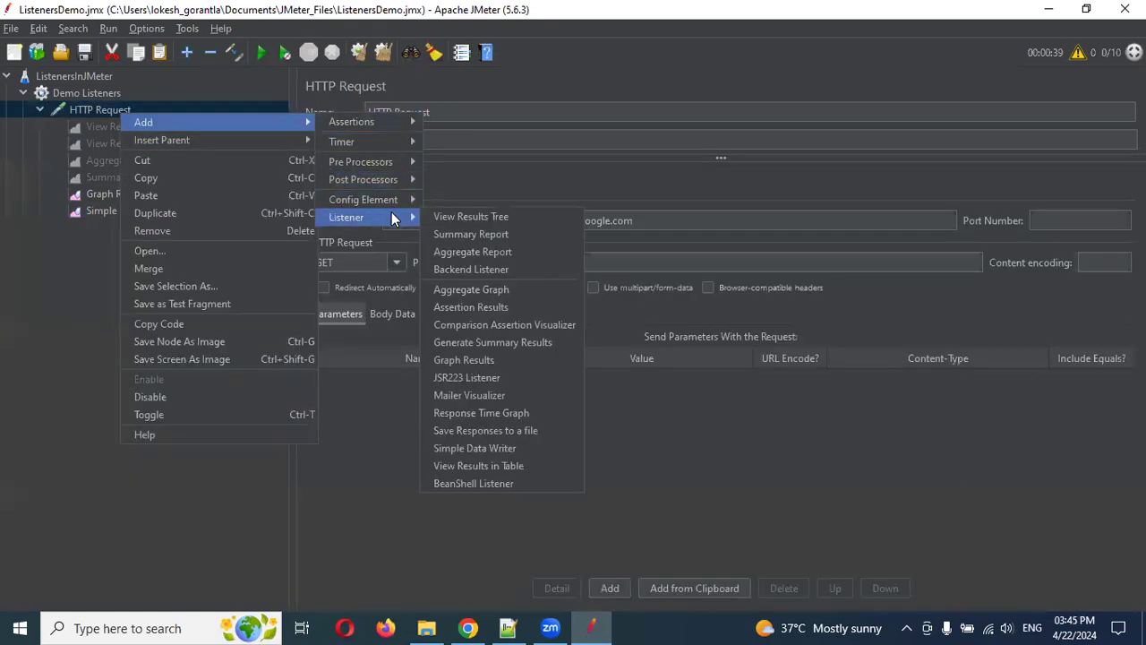
left_click(517, 349)
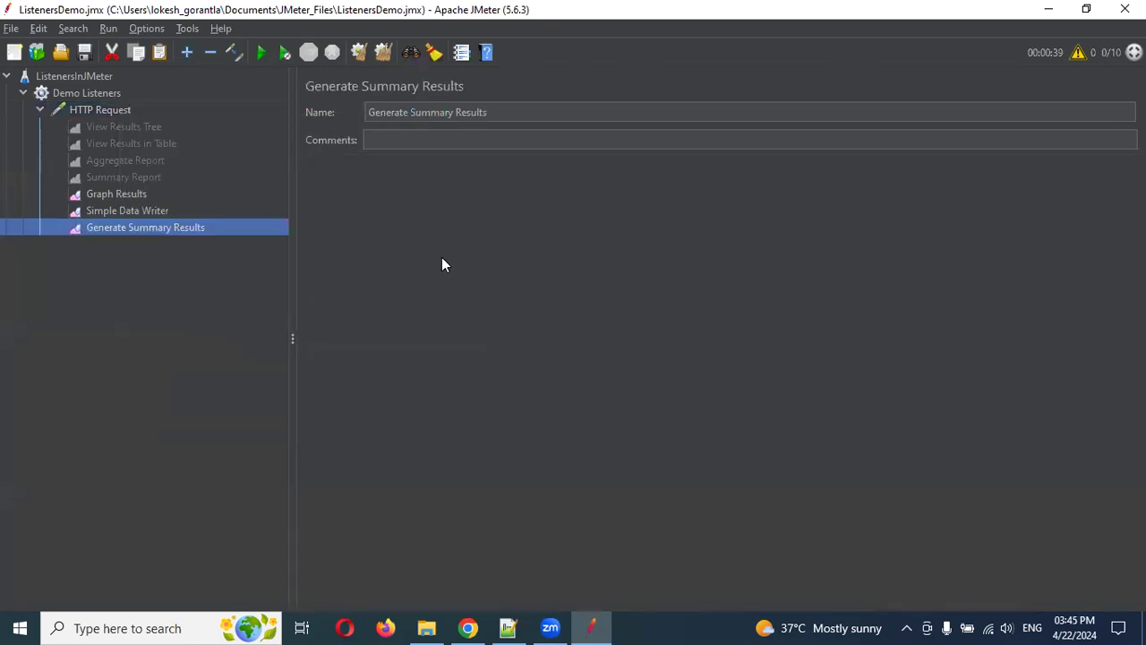
right_click(113, 113)
mouse_move(242, 121)
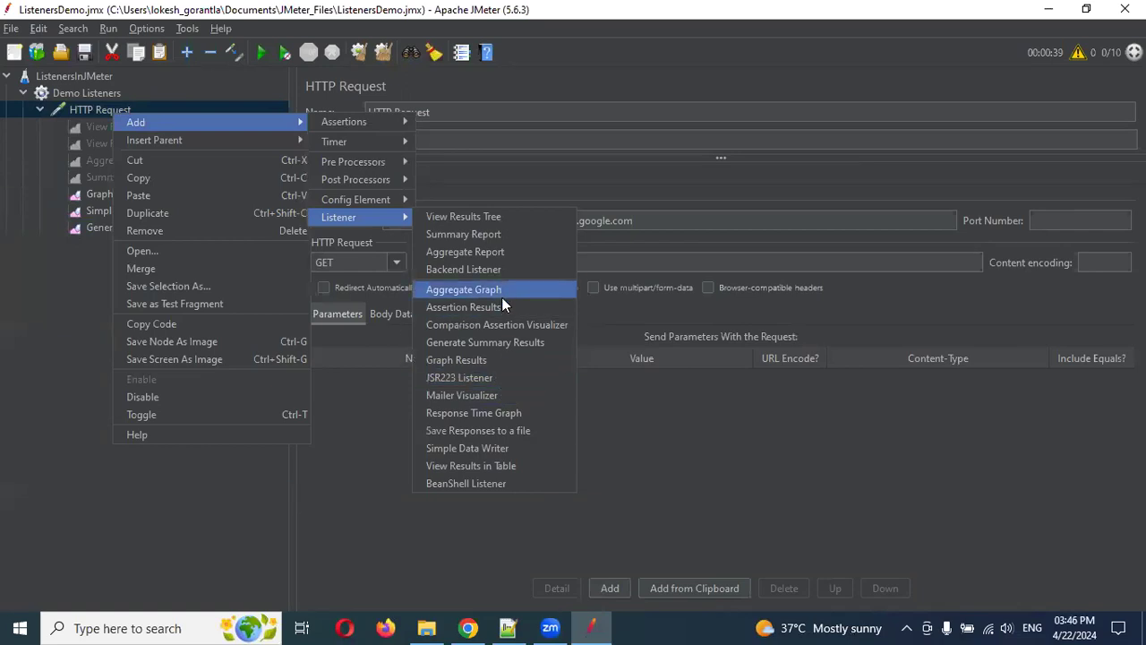
left_click(728, 396)
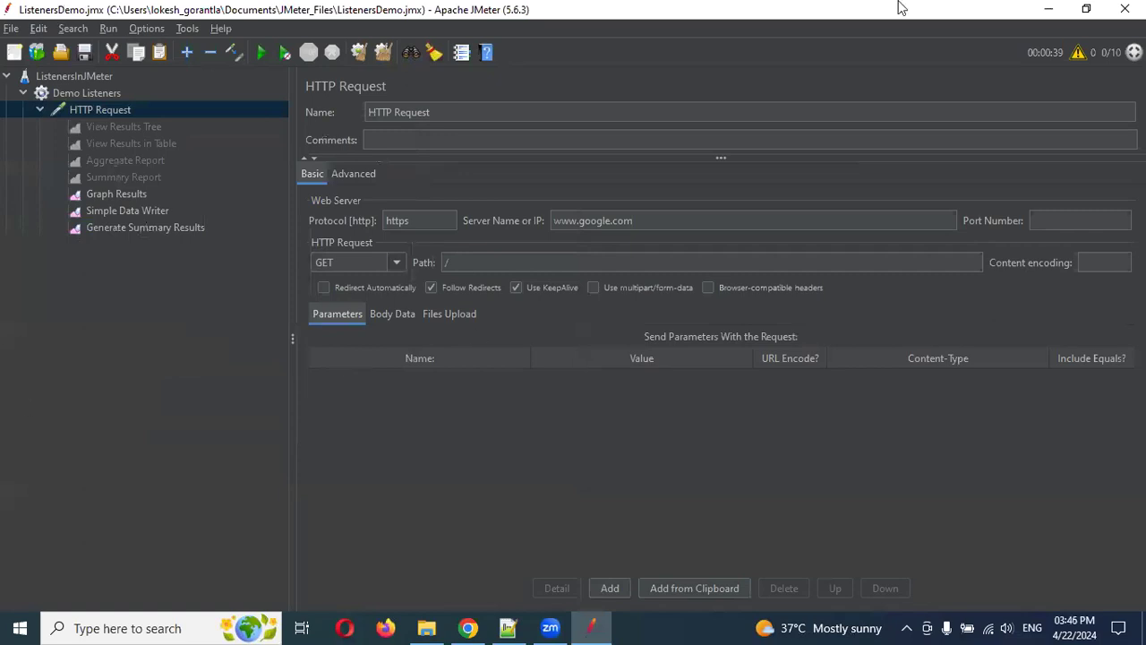
left_click(740, 627)
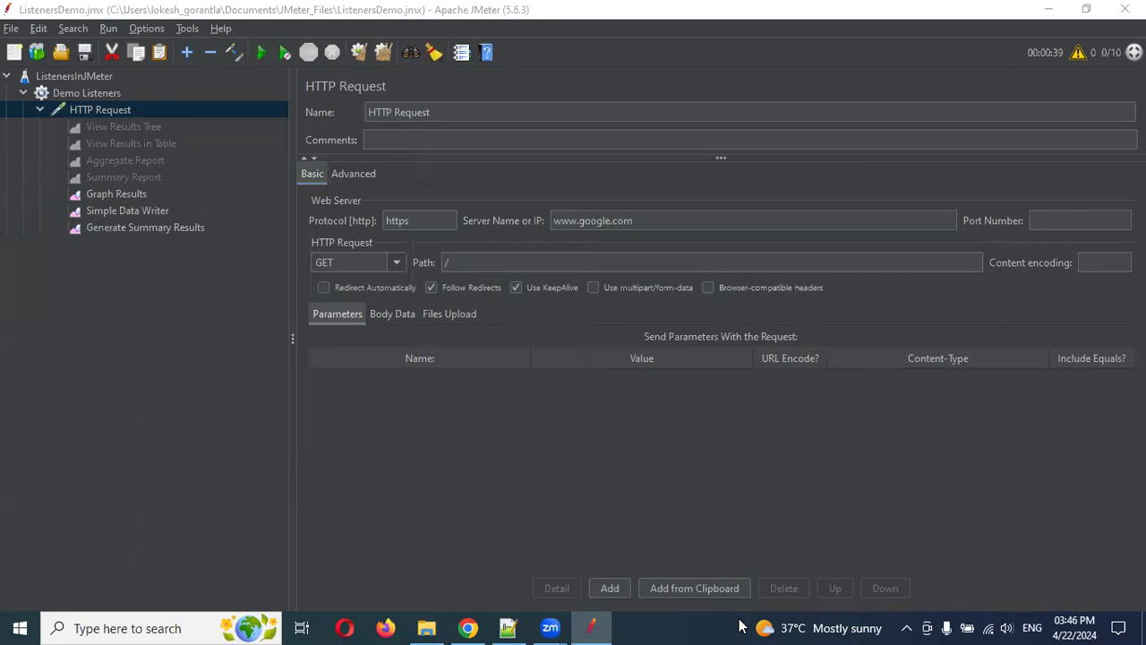